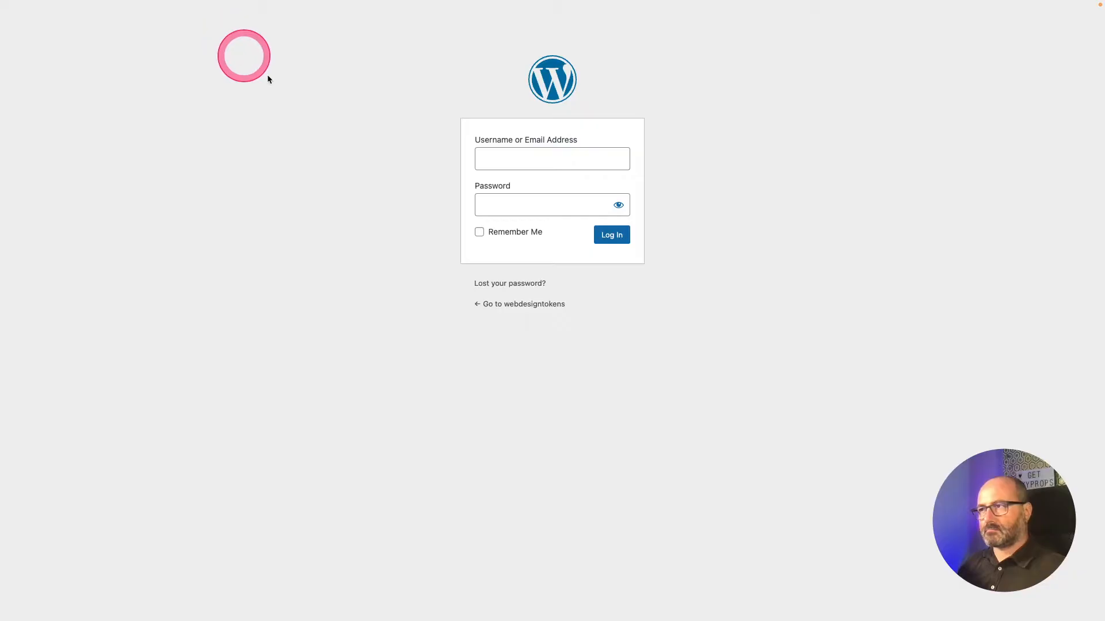
Log in to the WordPress admin and choose the Blank Installation type for Oxygen.
{"action": "left_click", "coordinate": [481, 161]}
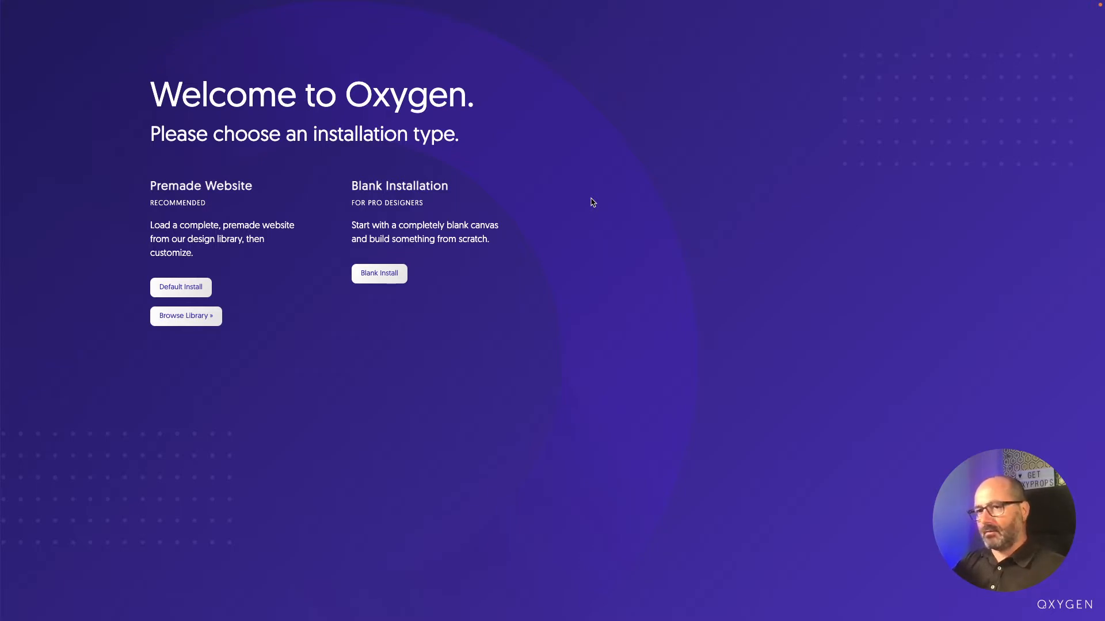
{"action": "left_click", "coordinate": [384, 274]}
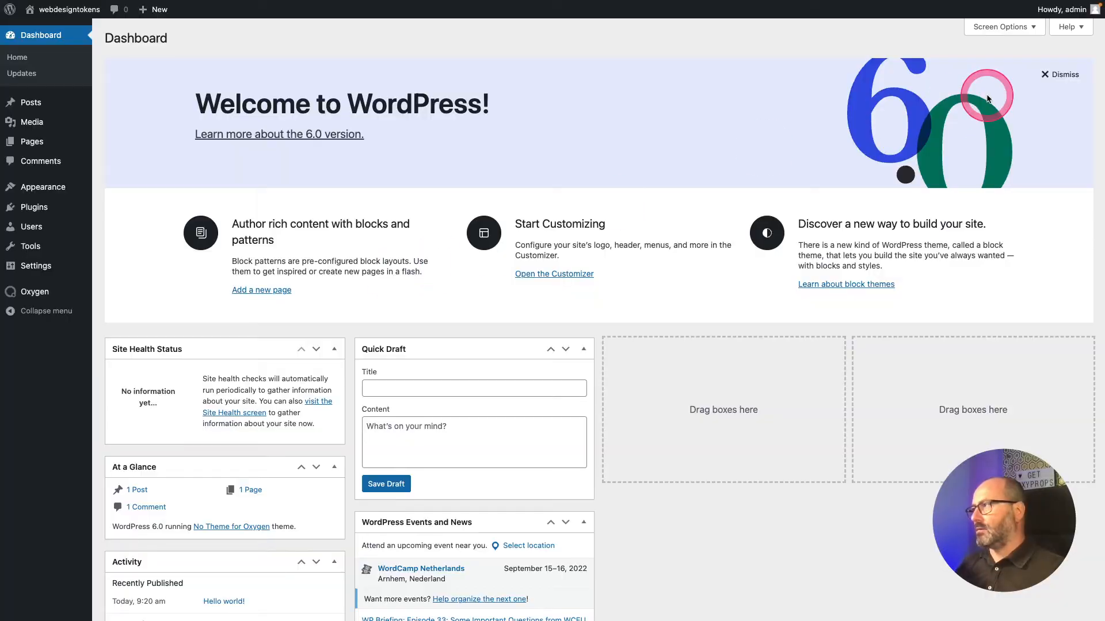
Dismiss the dashboard's welcome banner and show the list of installed plugins.
{"action": "left_click", "coordinate": [1044, 74]}
{"action": "left_click", "coordinate": [638, 334]}
{"action": "left_click", "coordinate": [144, 211]}
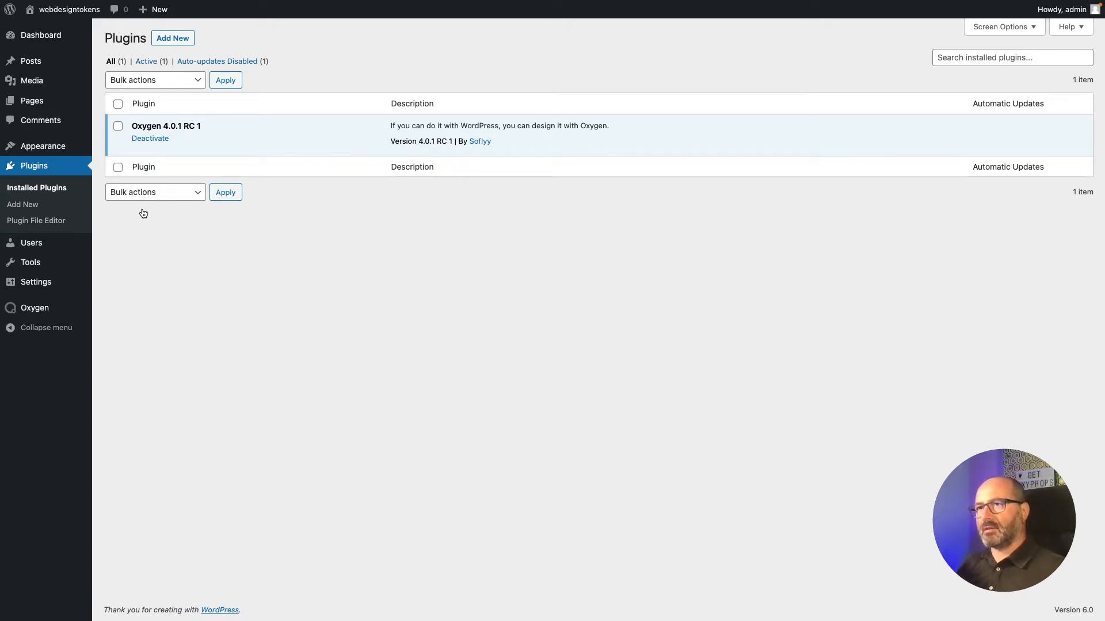
Publish a new page titled "Web Design Tokens" and open it for editing with Oxygen.
{"action": "mouse_move", "coordinate": [32, 100]}
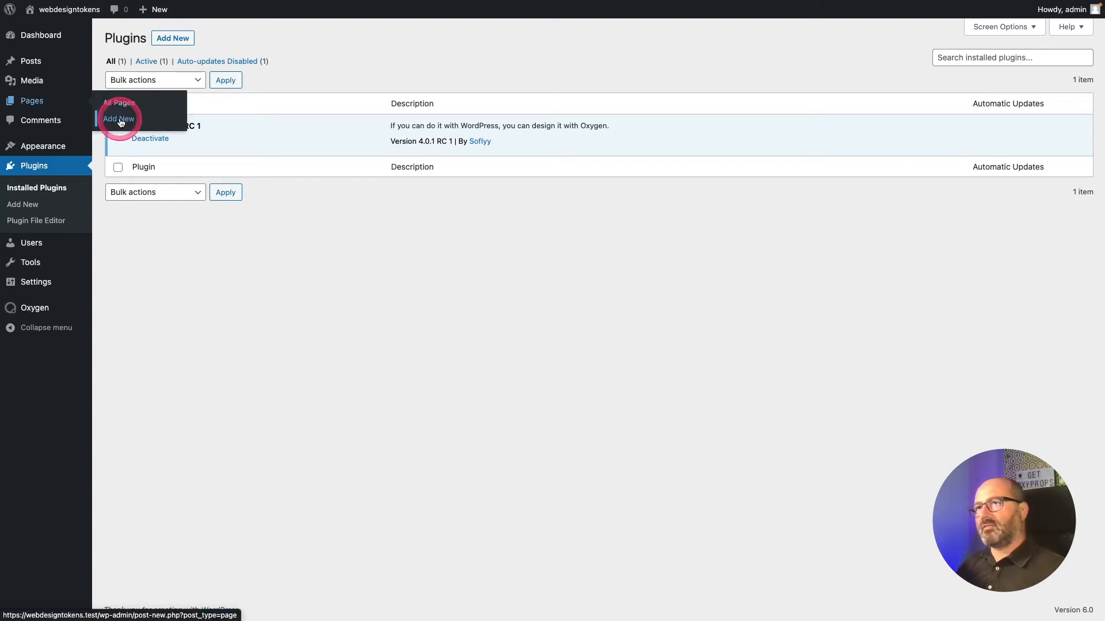
{"action": "left_click", "coordinate": [118, 115]}
{"action": "type", "text": "W"}
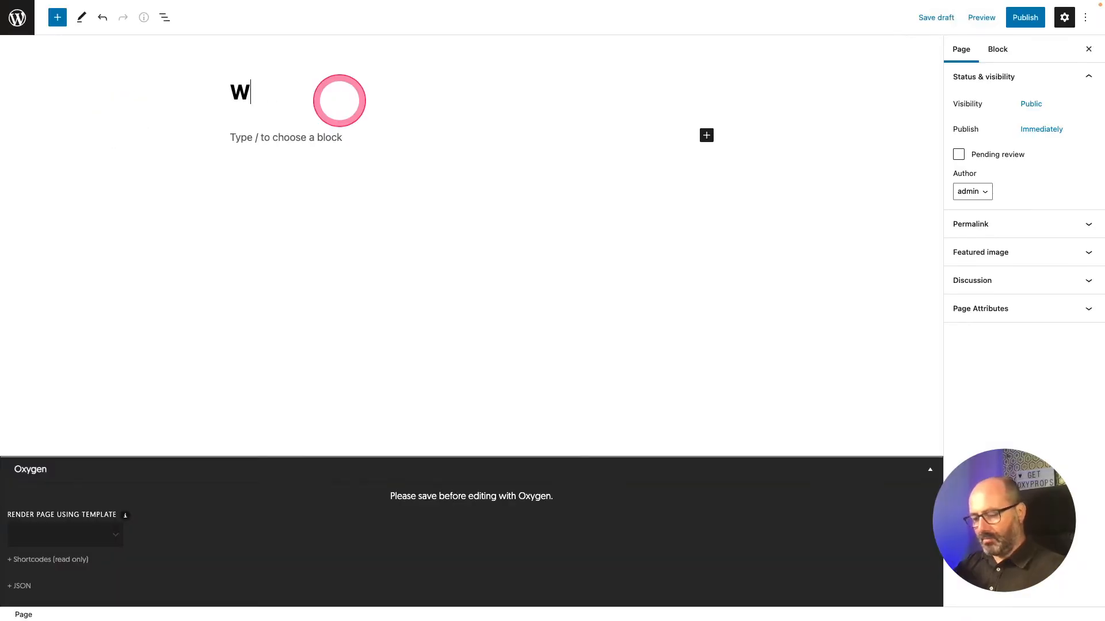
{"action": "type", "text": "eb Design Tokens"}
{"action": "left_click", "coordinate": [1025, 17]}
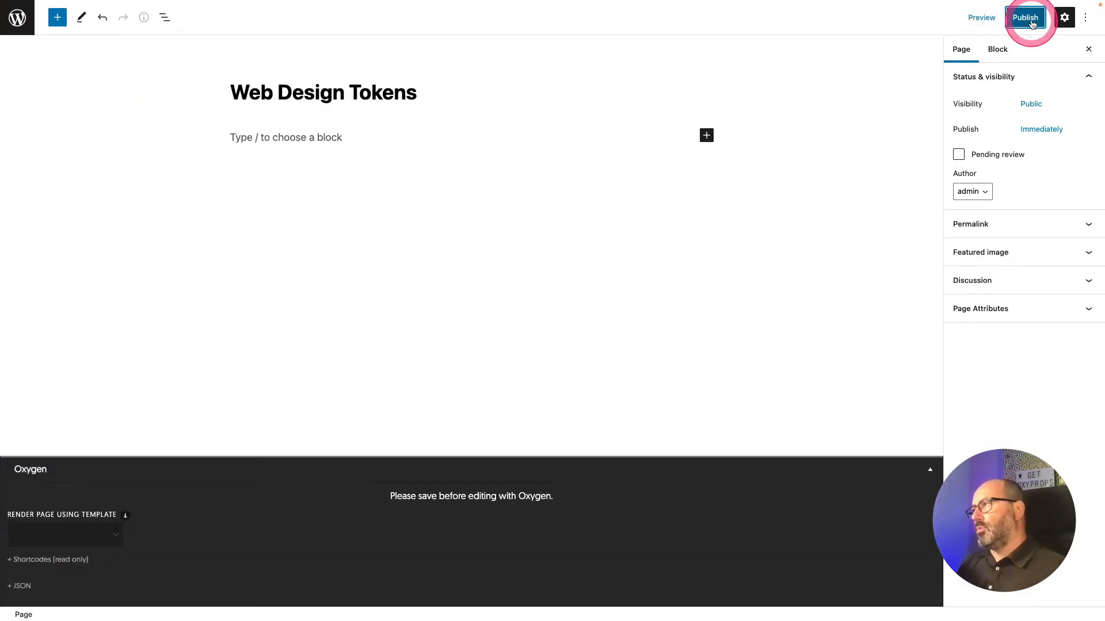
{"action": "left_click", "coordinate": [1008, 20]}
{"action": "left_click", "coordinate": [483, 481]}
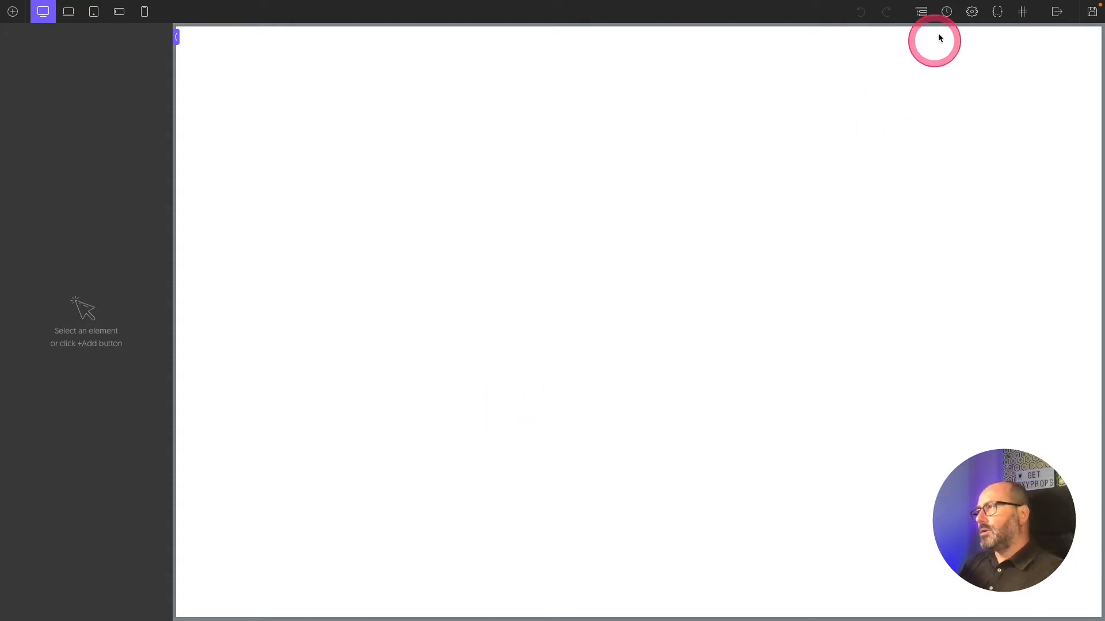
Add a new stylesheet named "GlobalTokens" in Oxygen.
{"action": "left_click", "coordinate": [998, 12]}
{"action": "left_click", "coordinate": [975, 67]}
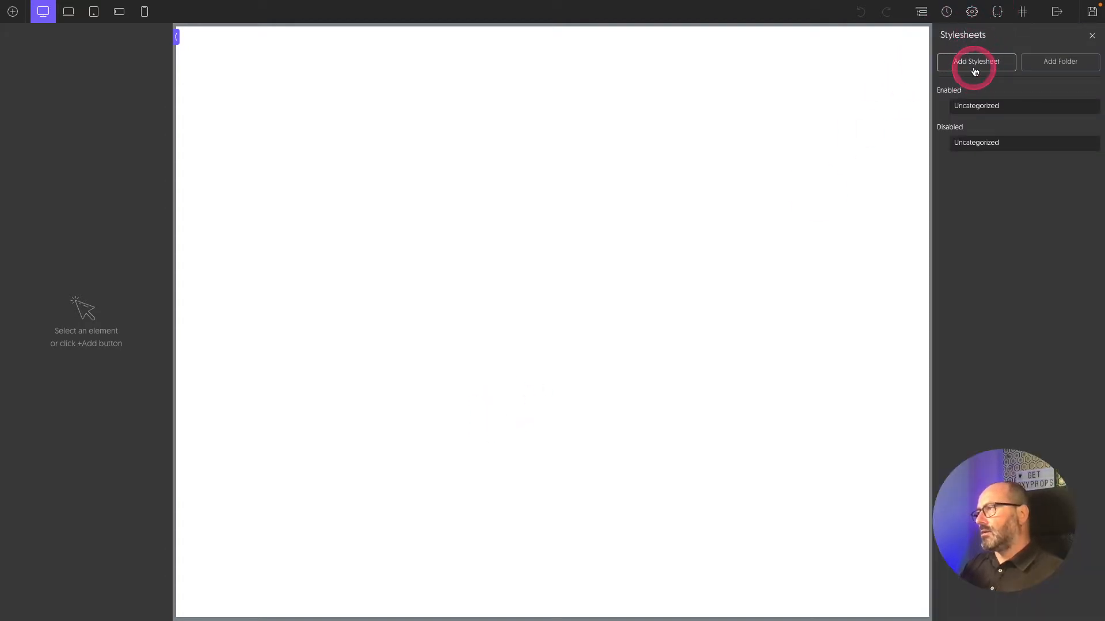
{"action": "type", "text": "Globa"}
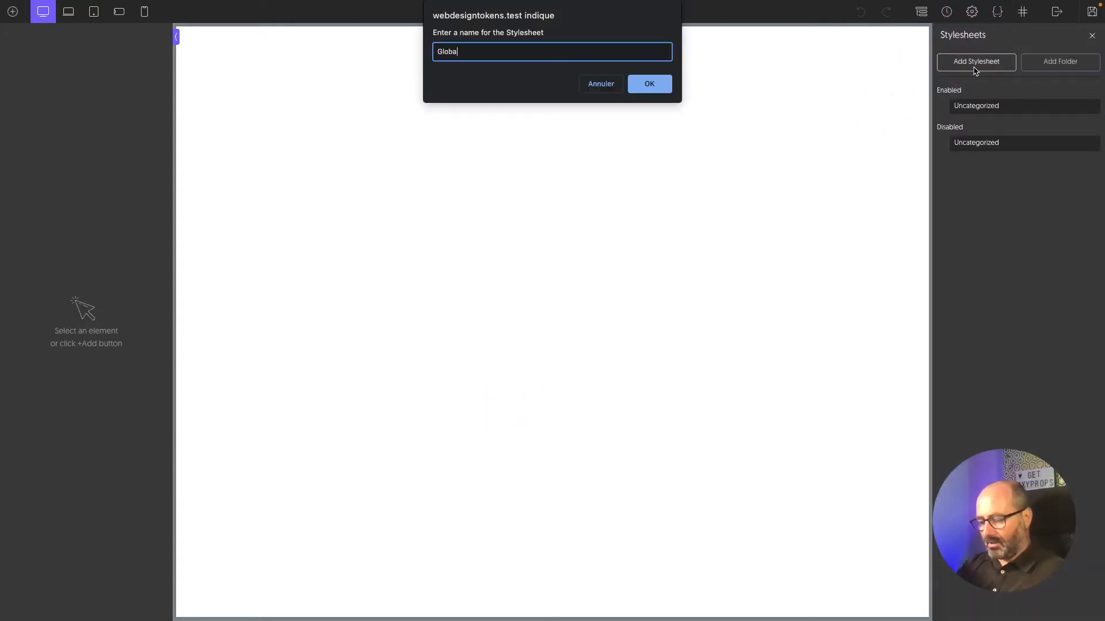
{"action": "type", "text": "lTokens"}
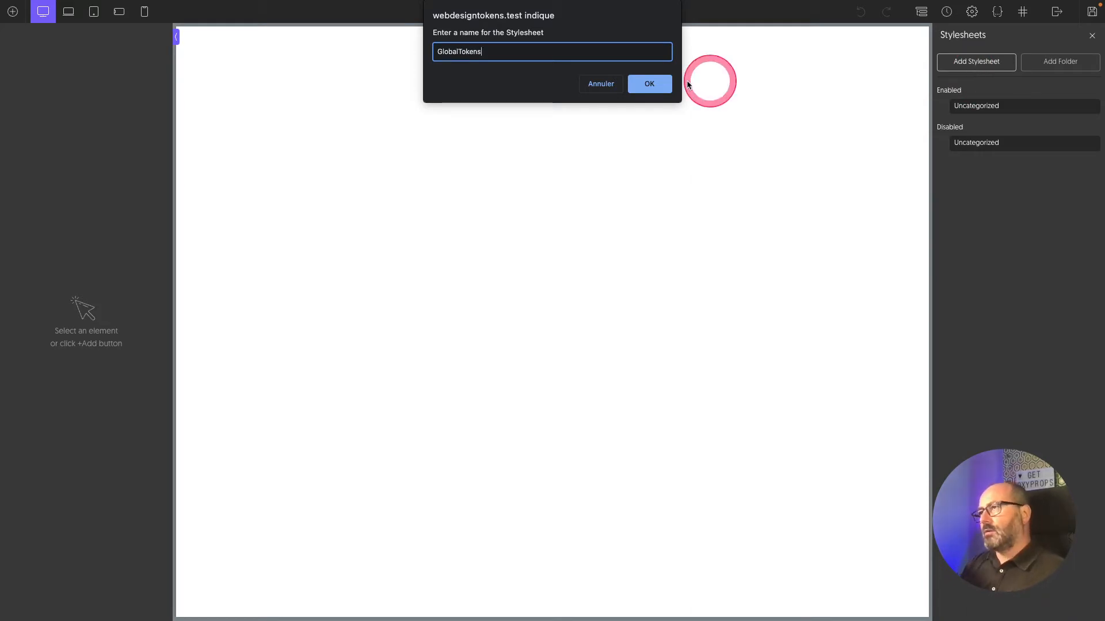
{"action": "left_click", "coordinate": [645, 85]}
Set the GlobalTokens code editor's theme to Midnight.
{"action": "left_click", "coordinate": [77, 589]}
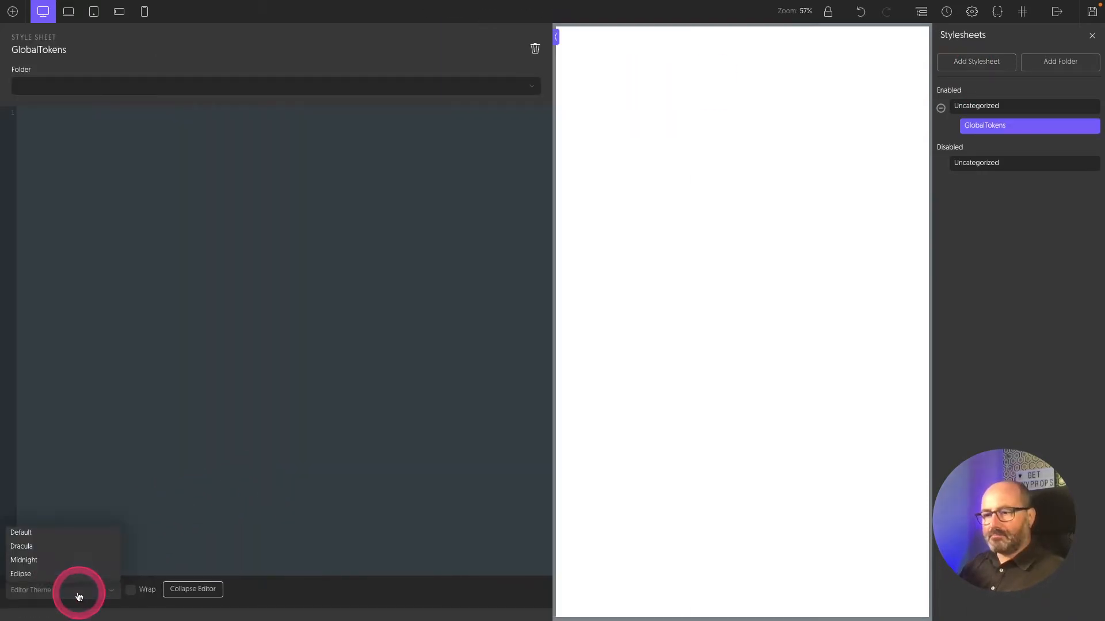
{"action": "left_click", "coordinate": [67, 560]}
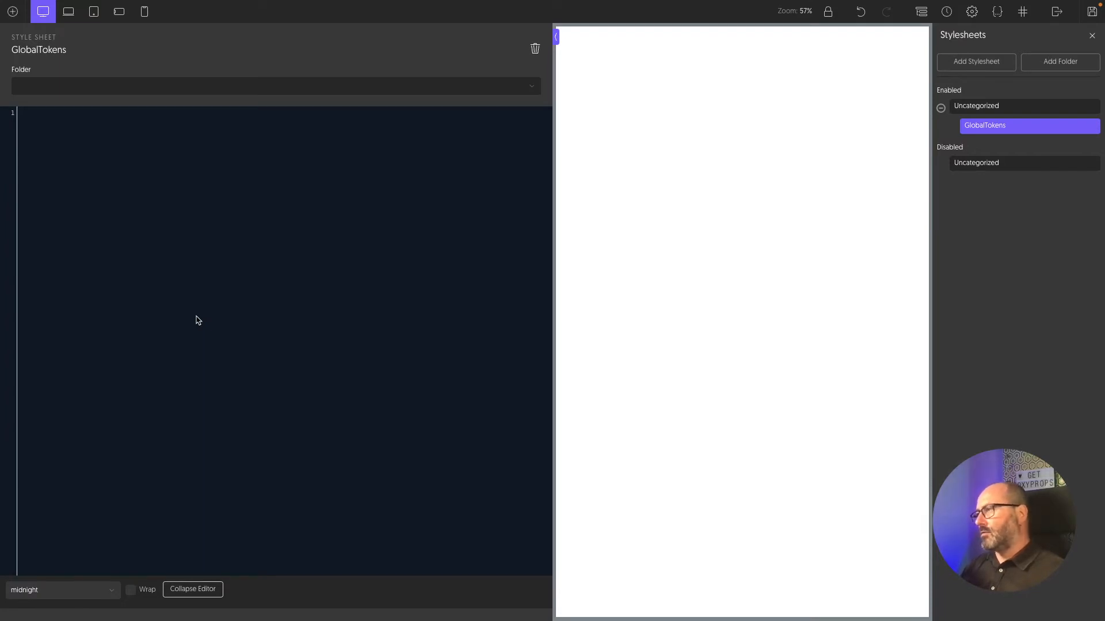
{"action": "left_click", "coordinate": [205, 289]}
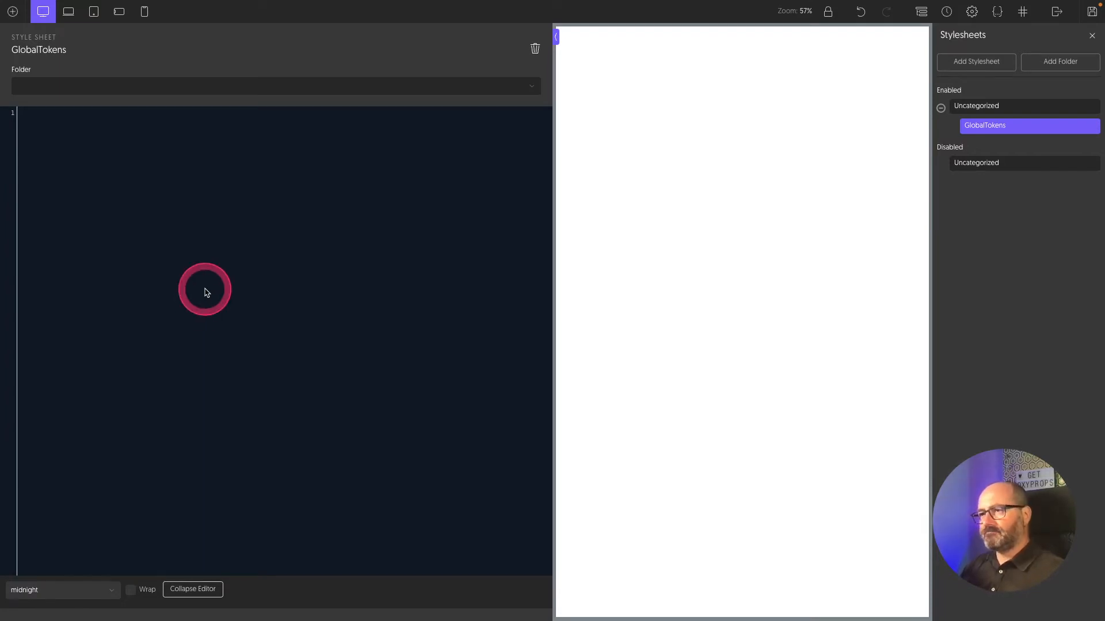
Switch to the Open Color website and copy the contents of open-color.css from its GitHub repository.
{"action": "key", "text": "ctrl+Left"}
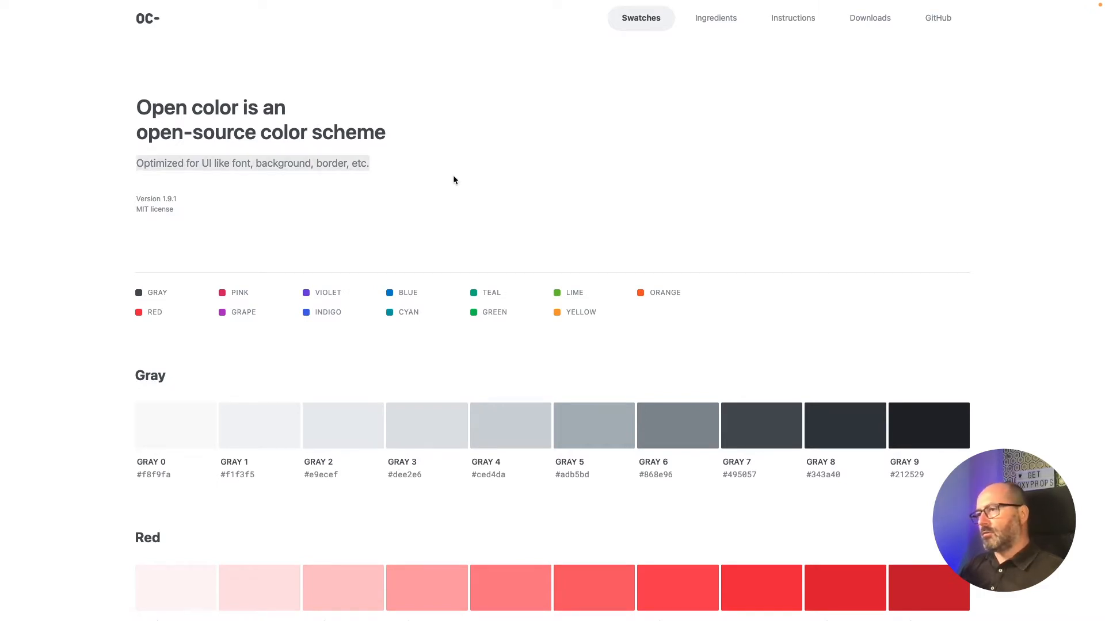
{"action": "scroll", "coordinate": [453, 180], "scroll_direction": "down", "scroll_amount": 20}
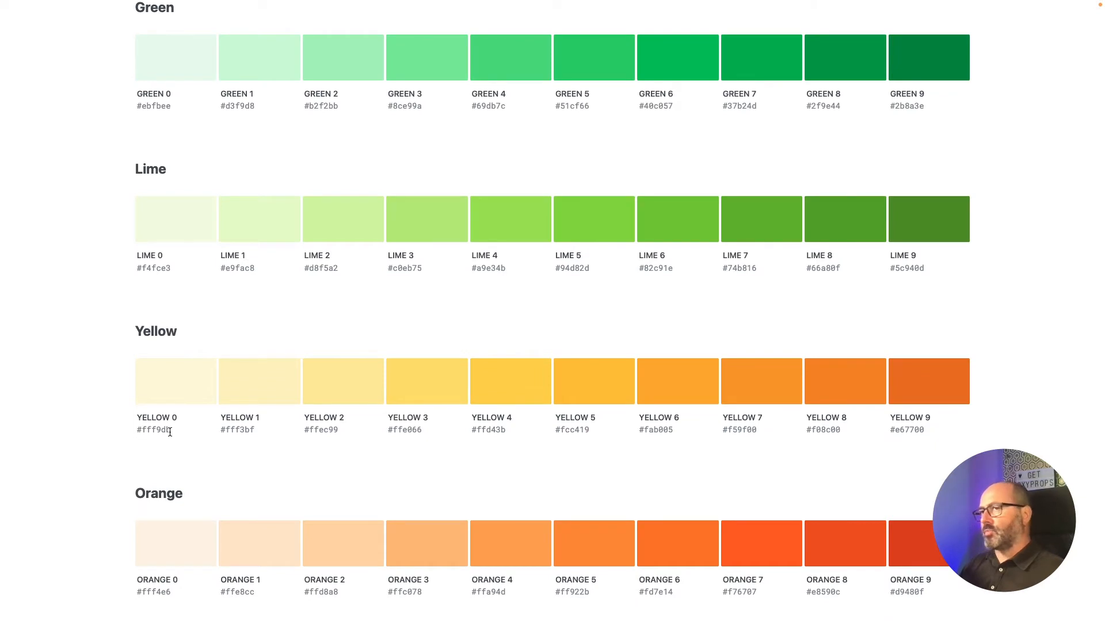
{"action": "scroll", "coordinate": [170, 431], "scroll_direction": "up", "scroll_amount": 20}
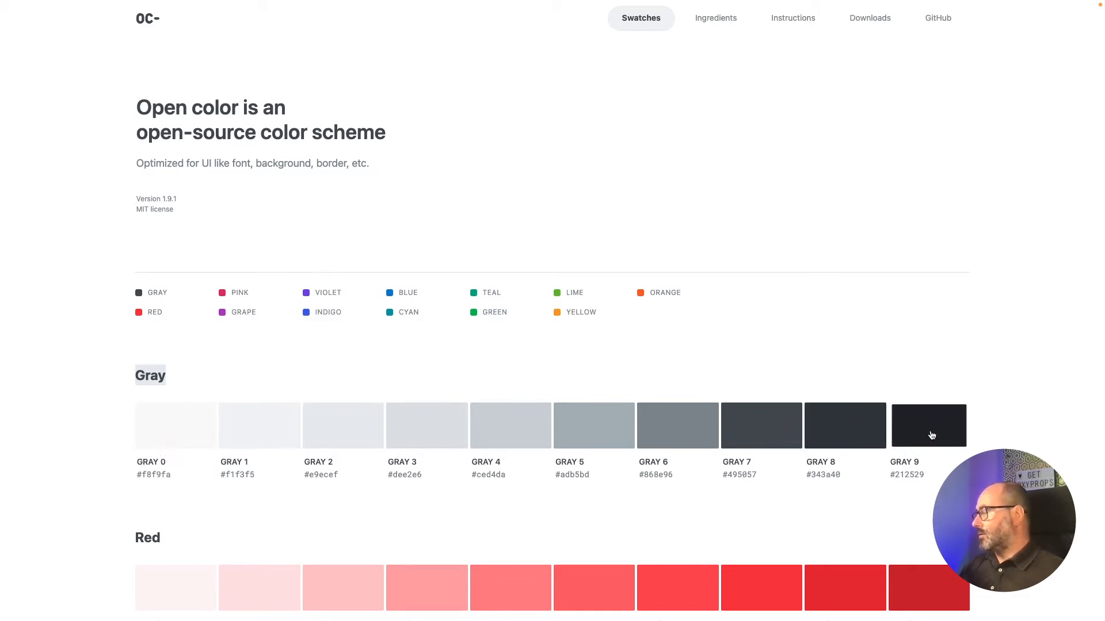
{"action": "left_click", "coordinate": [938, 18]}
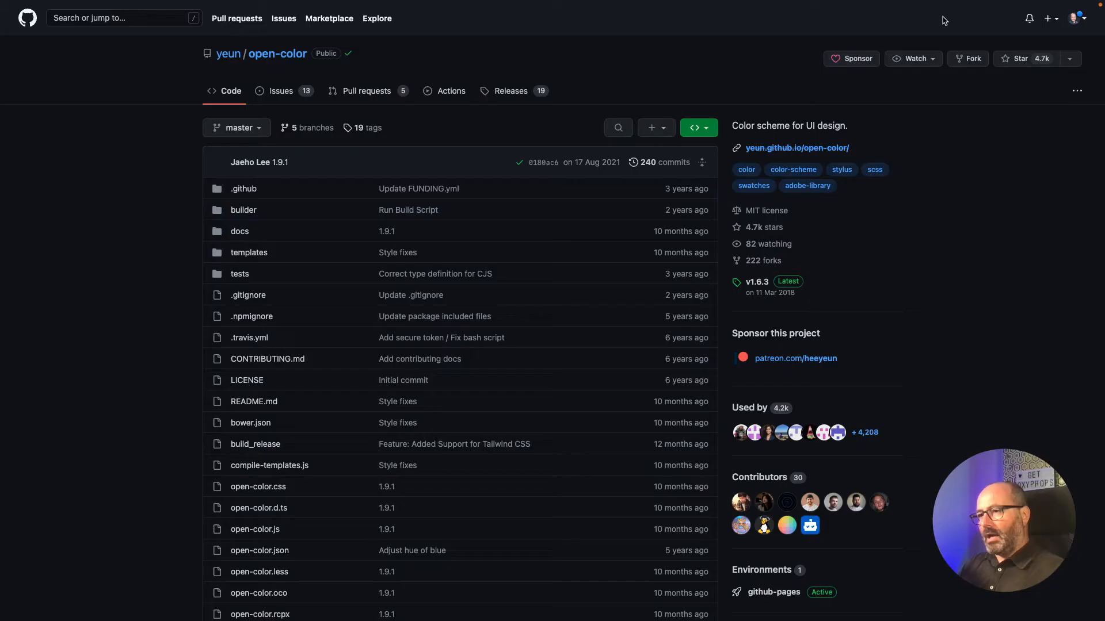
{"action": "left_click", "coordinate": [252, 489]}
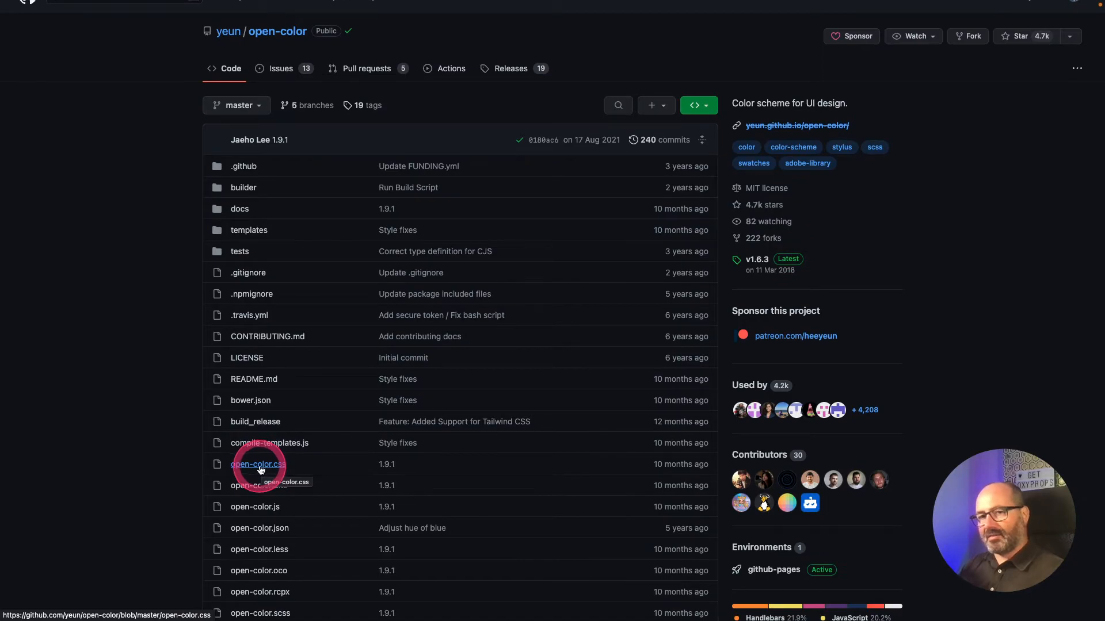
{"action": "left_click", "coordinate": [764, 237]}
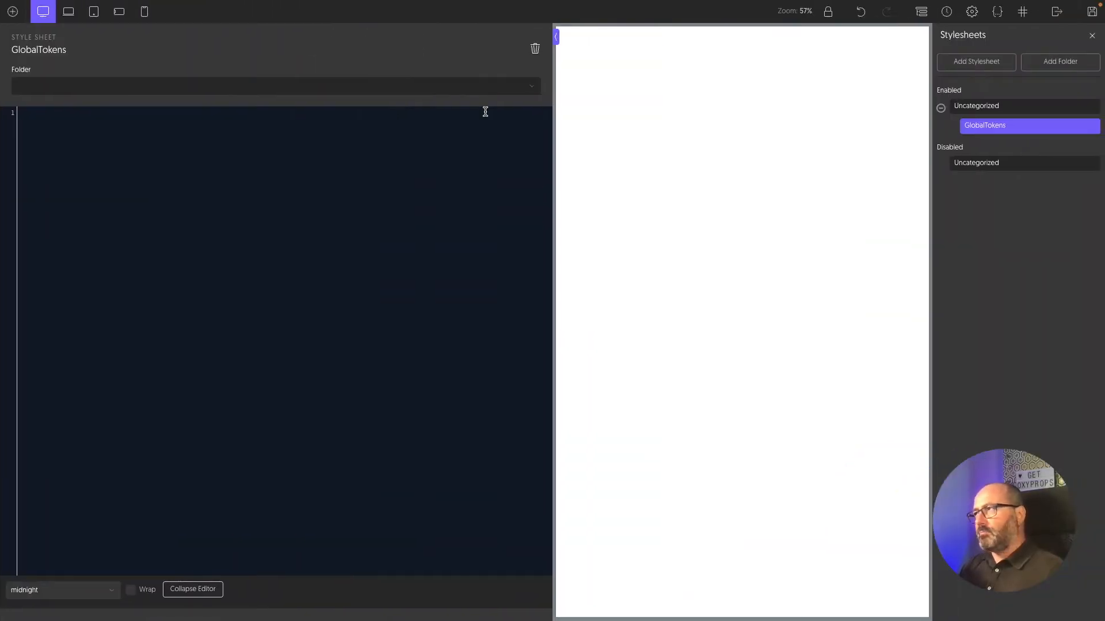
Paste the copied Open Color CSS into the empty GlobalTokens stylesheet in Oxygen.
{"action": "left_click", "coordinate": [483, 109]}
{"action": "left_click", "coordinate": [376, 121]}
{"action": "left_click", "coordinate": [178, 140]}
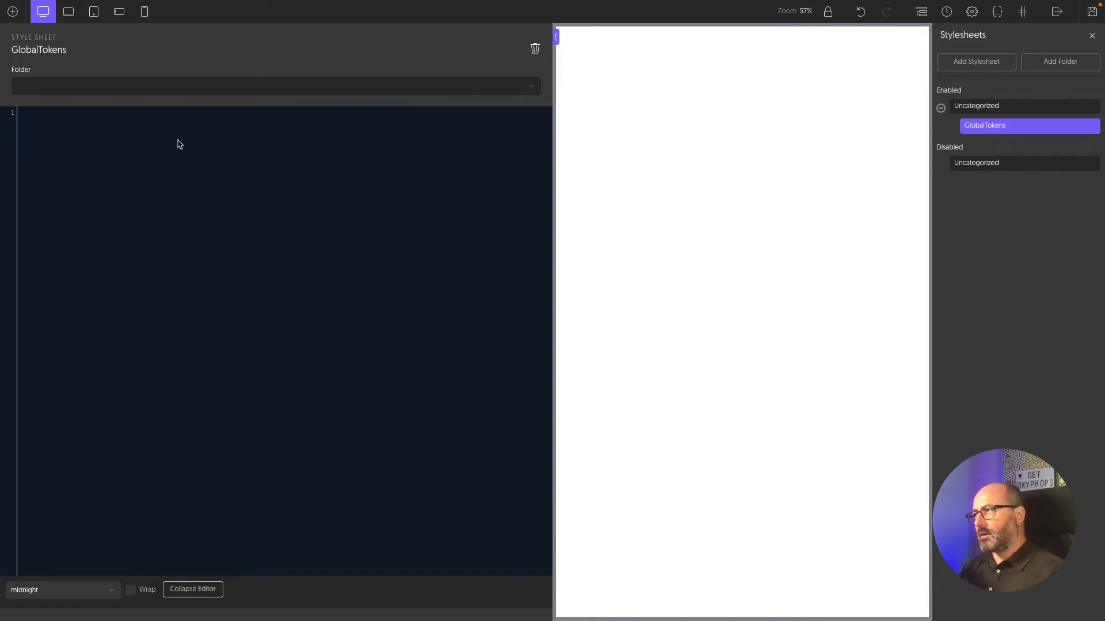
{"action": "key", "text": "ctrl+v"}
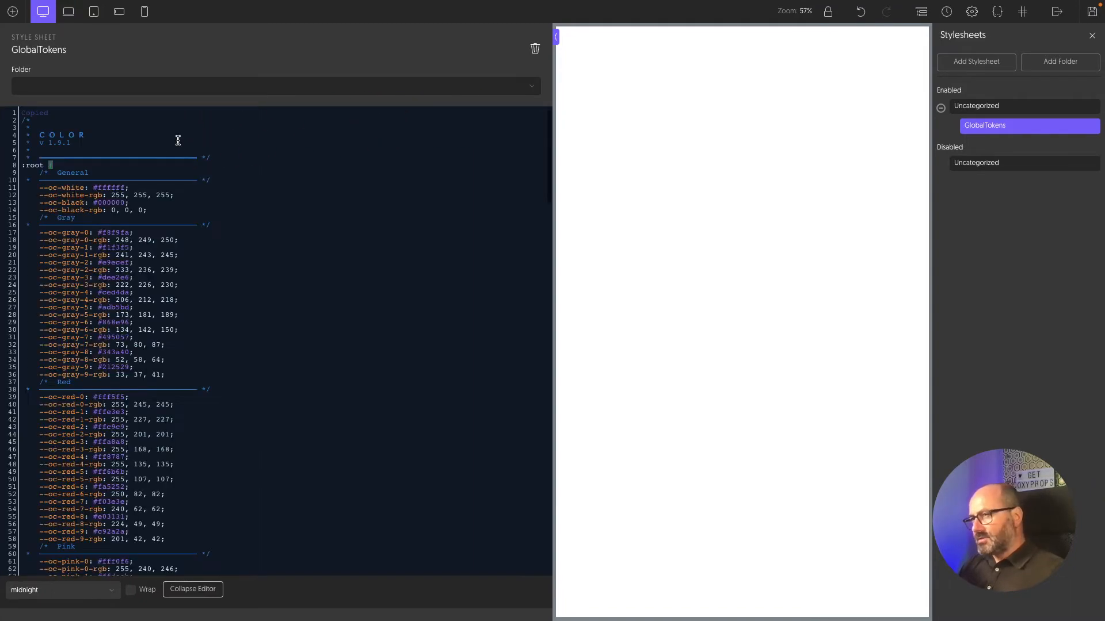
Delete the stray "Copied" line at the beginning of the GlobalTokens stylesheet.
{"action": "left_click", "coordinate": [176, 141]}
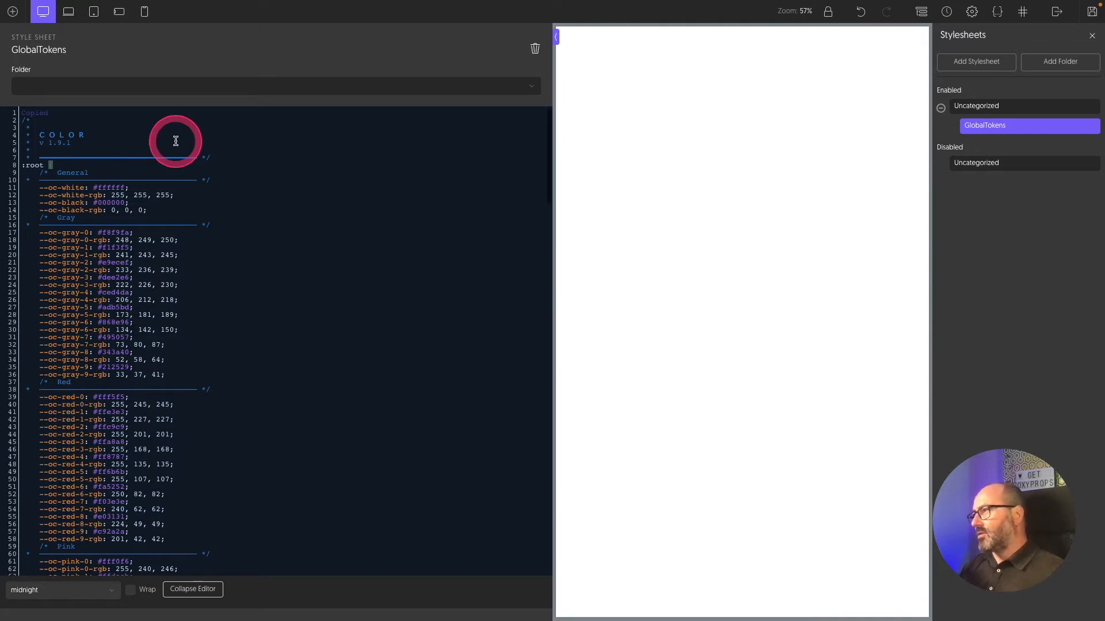
{"action": "left_click", "coordinate": [96, 119]}
{"action": "left_click", "coordinate": [54, 111]}
{"action": "double_click", "coordinate": [65, 114]}
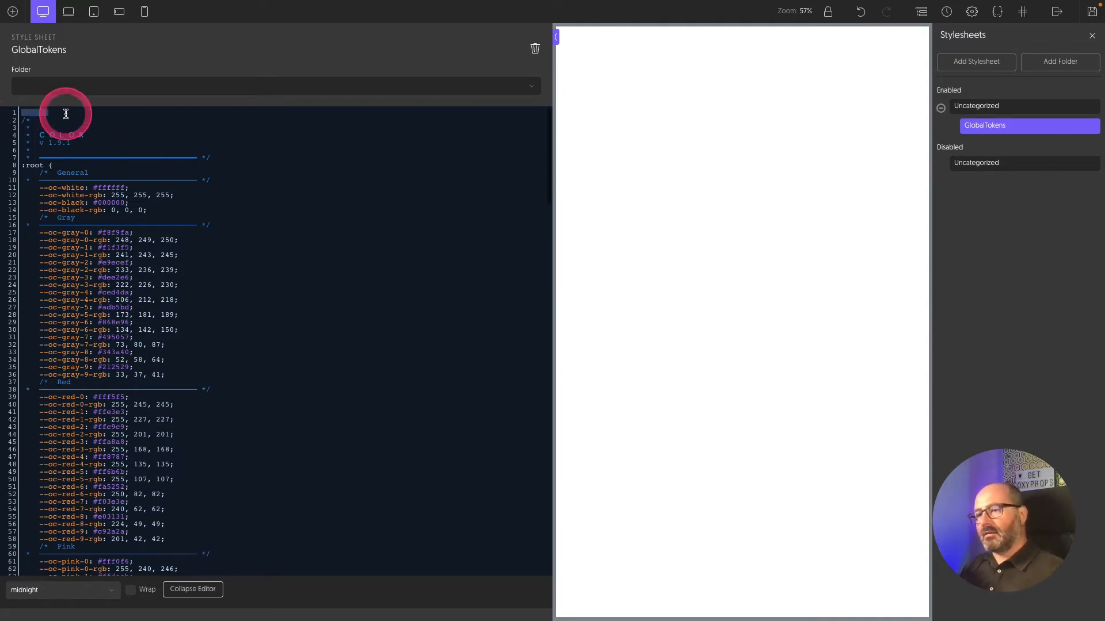
{"action": "double_click", "coordinate": [68, 114]}
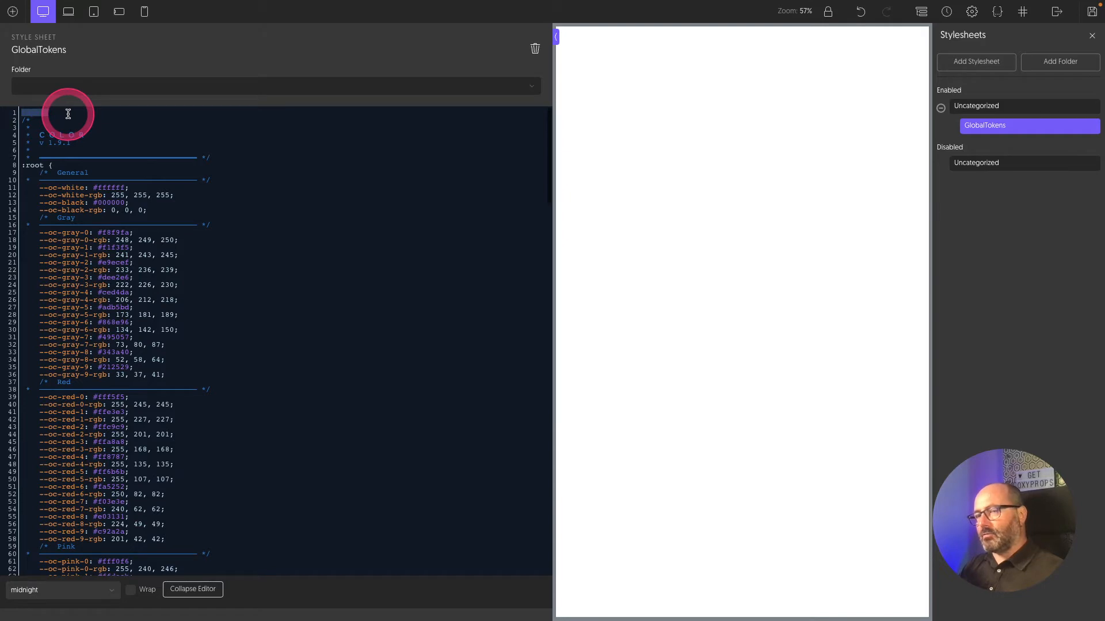
{"action": "left_click", "coordinate": [72, 113]}
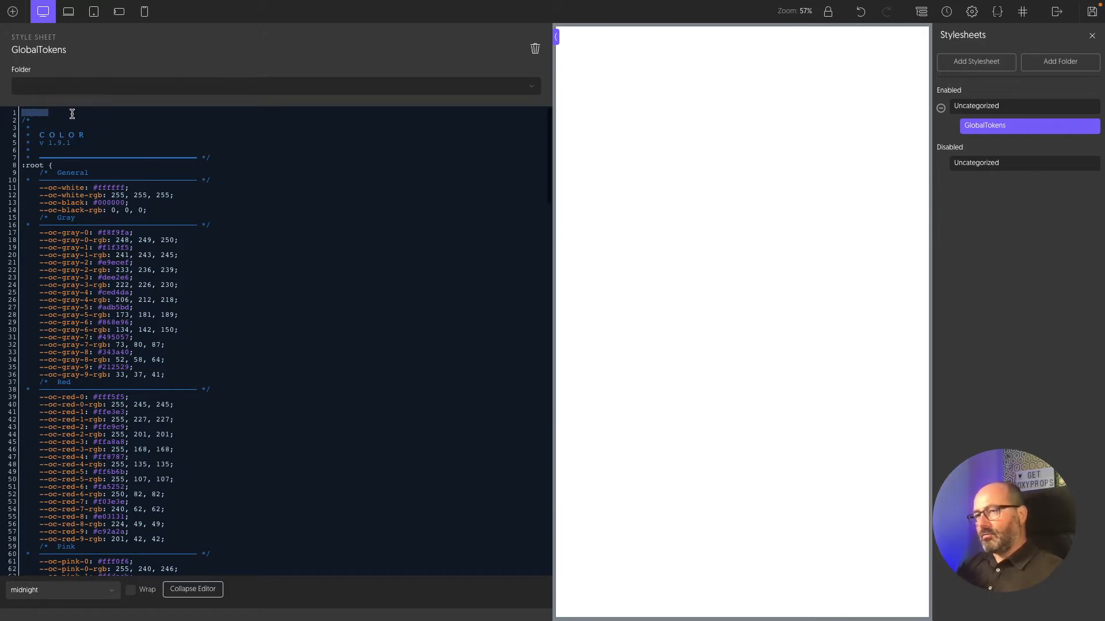
{"action": "key", "text": "Delete"}
{"action": "key", "text": "Delete"}
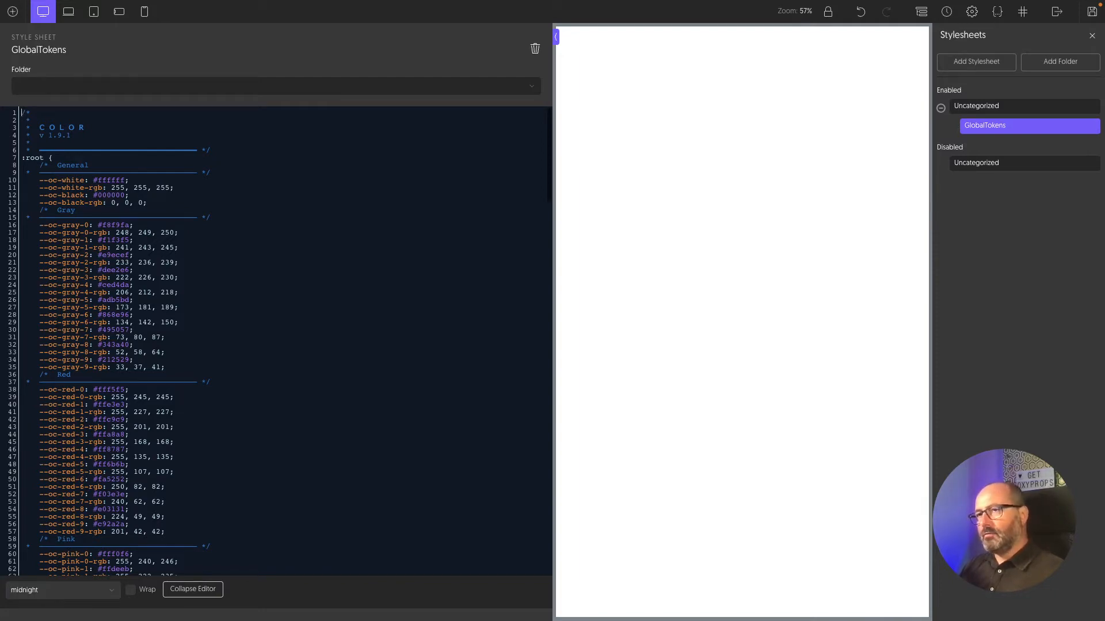
{"action": "left_click", "coordinate": [72, 118]}
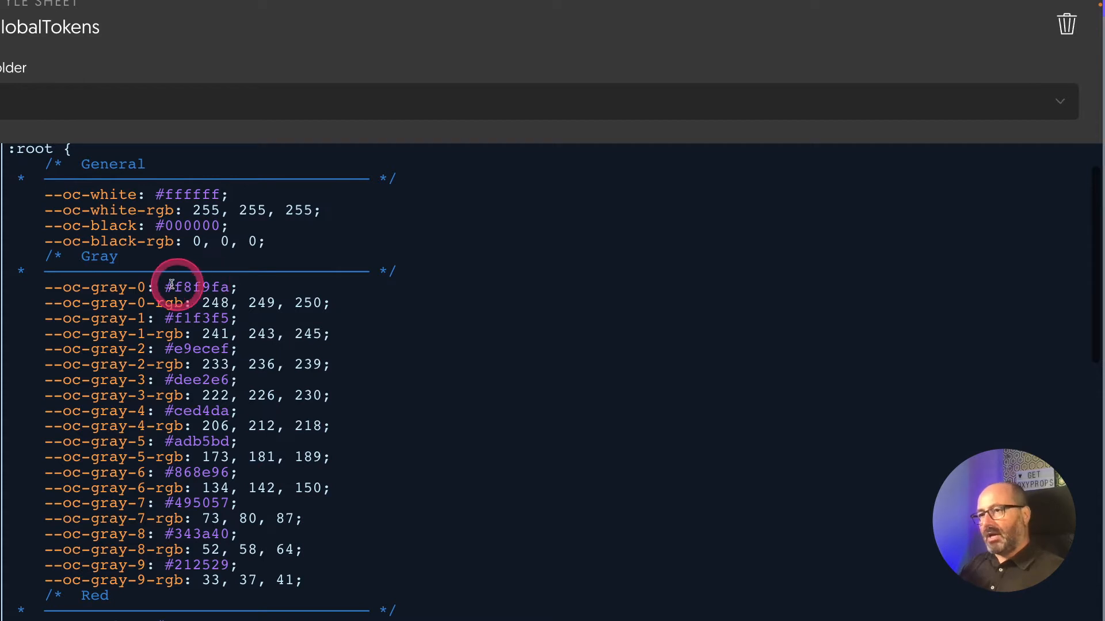
Examine the name and hex value of the --oc-gray-0 token by highlighting each in the stylesheet.
{"action": "left_click_drag", "start_coordinate": [188, 281], "coordinate": [225, 286]}
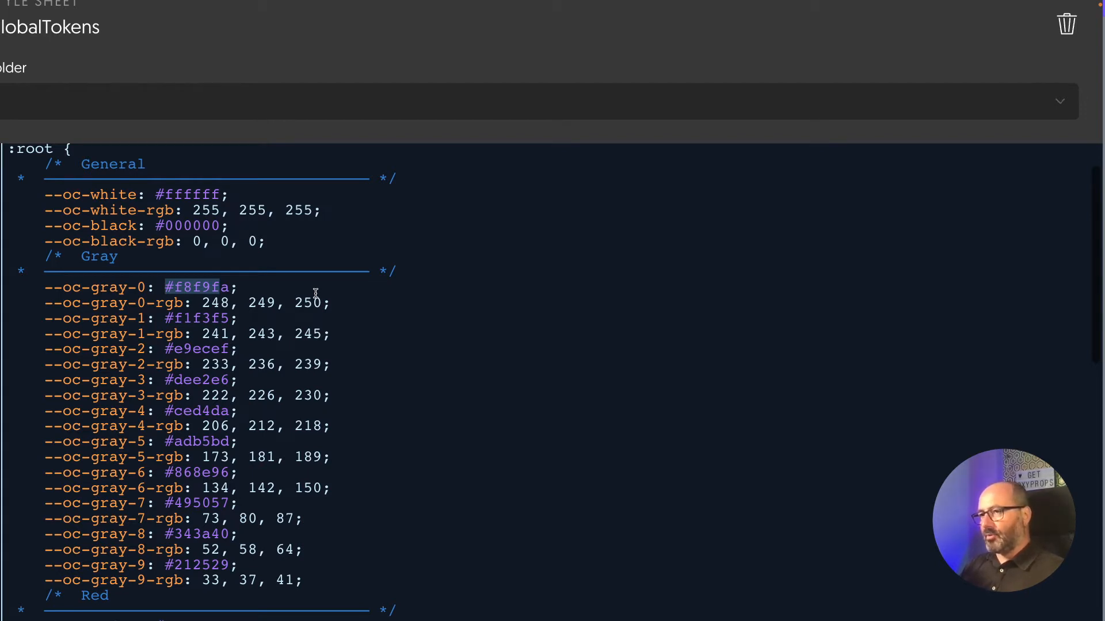
{"action": "left_click_drag", "start_coordinate": [46, 287], "coordinate": [141, 287]}
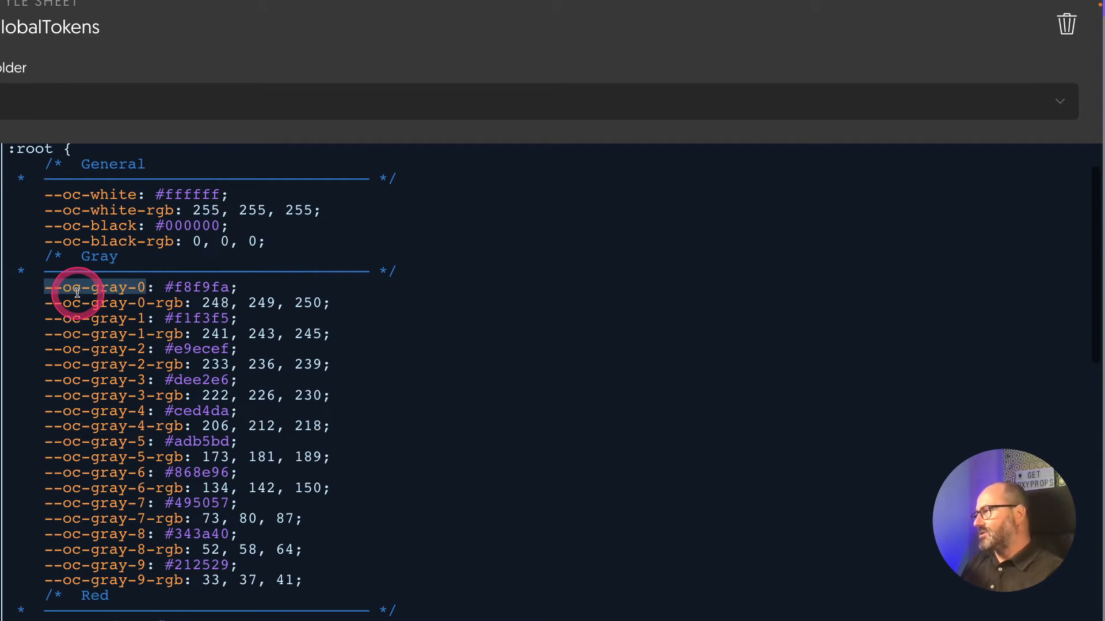
{"action": "left_click_drag", "start_coordinate": [166, 286], "coordinate": [223, 285]}
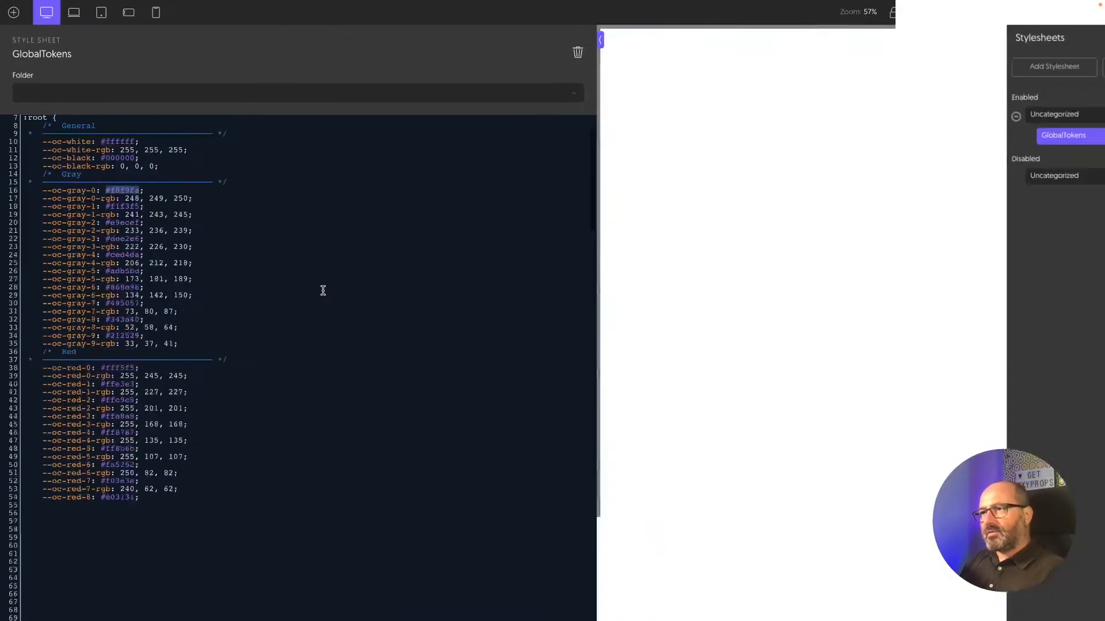
Collapse the code editor and add a Section containing a Heading and a Text element to the page.
{"action": "left_click", "coordinate": [201, 585]}
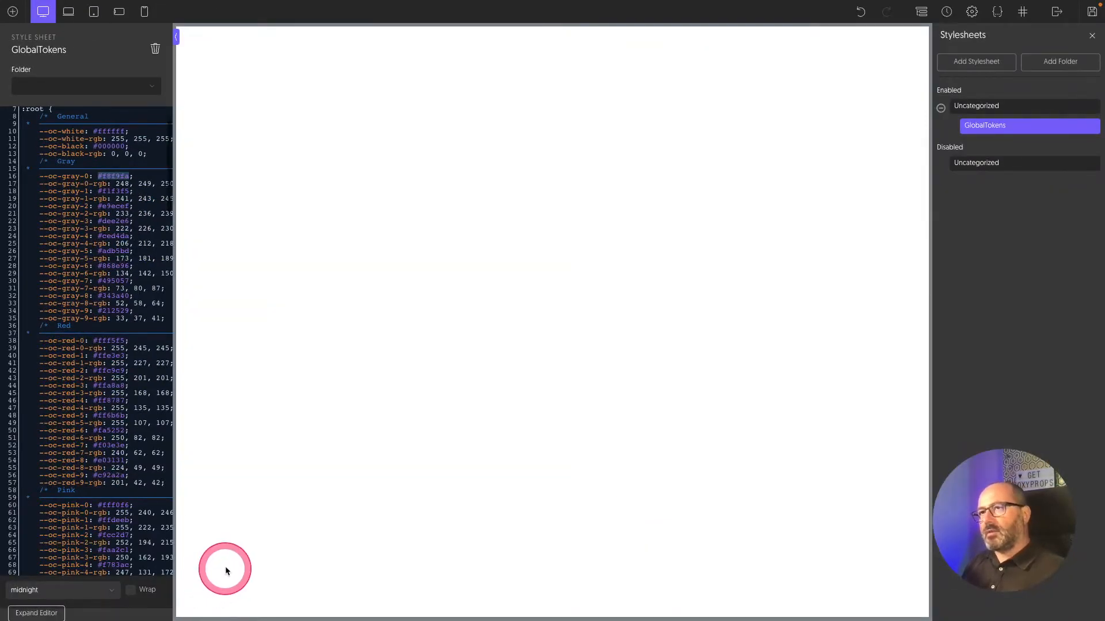
{"action": "left_click", "coordinate": [12, 11]}
{"action": "left_click", "coordinate": [34, 113]}
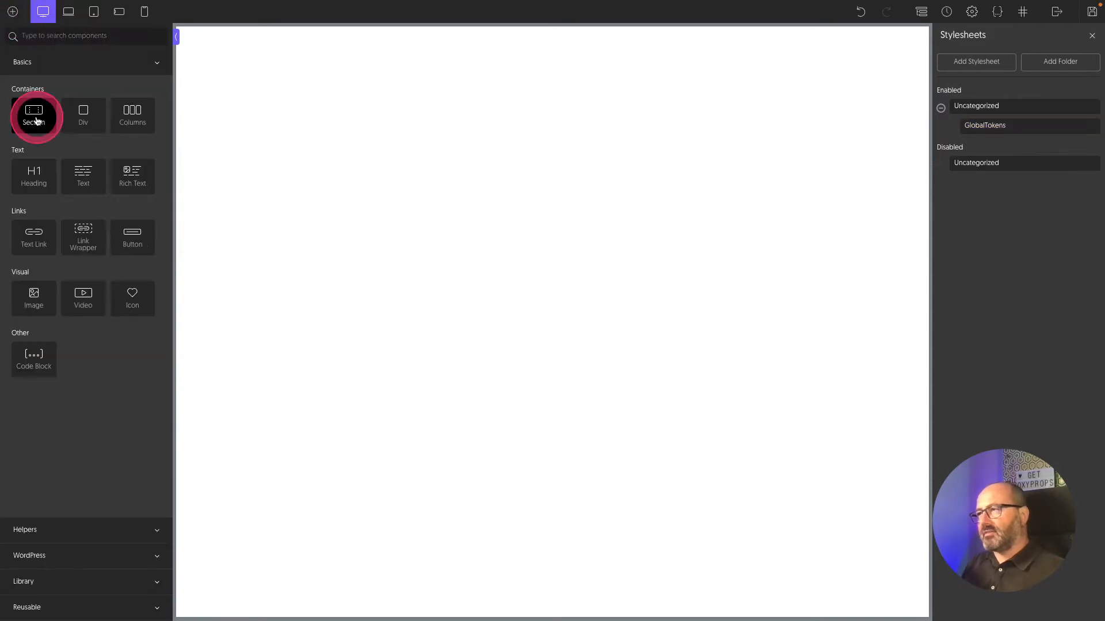
{"action": "left_click", "coordinate": [13, 12]}
{"action": "left_click", "coordinate": [82, 176]}
{"action": "left_click", "coordinate": [36, 173]}
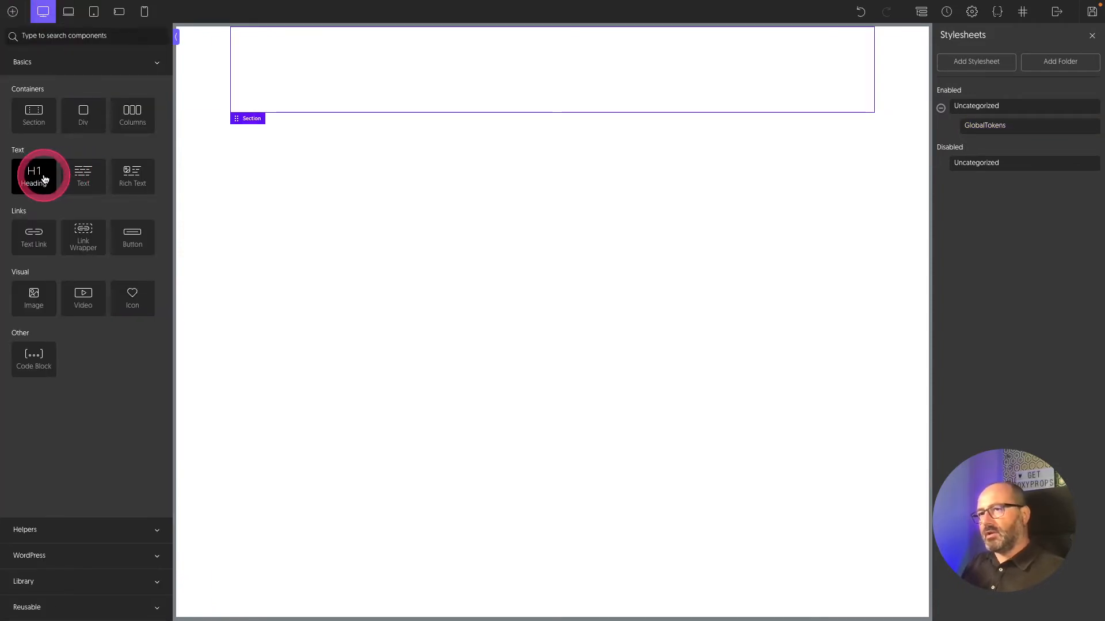
{"action": "left_click", "coordinate": [12, 11]}
{"action": "left_click", "coordinate": [89, 179]}
Set the Section's background color to var(--oc-gray-2).
{"action": "left_click", "coordinate": [547, 143]}
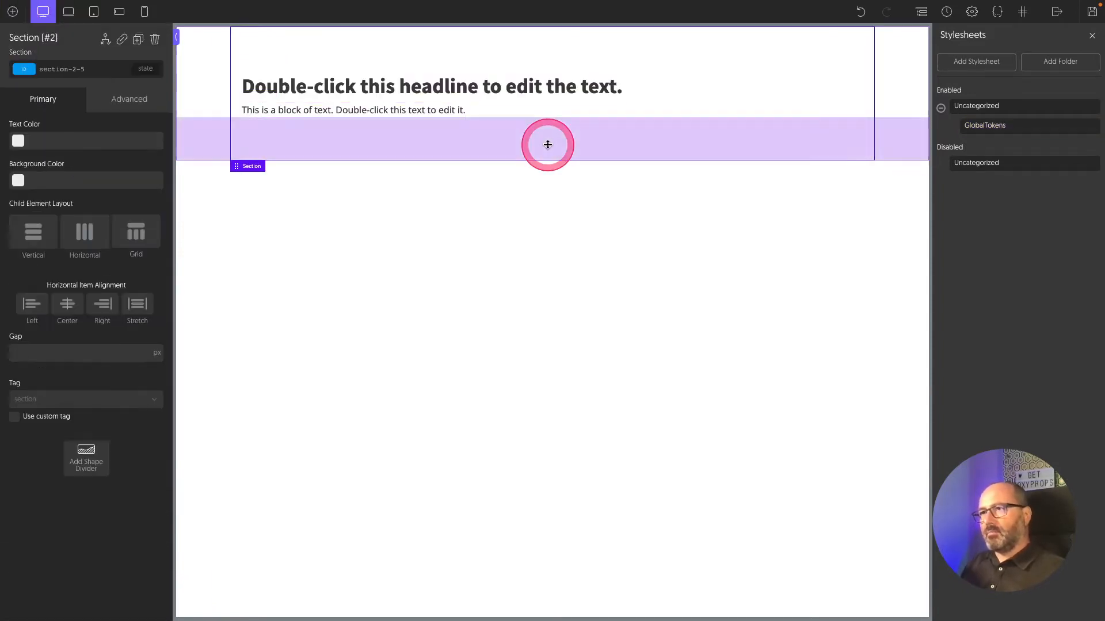
{"action": "left_click", "coordinate": [89, 179]}
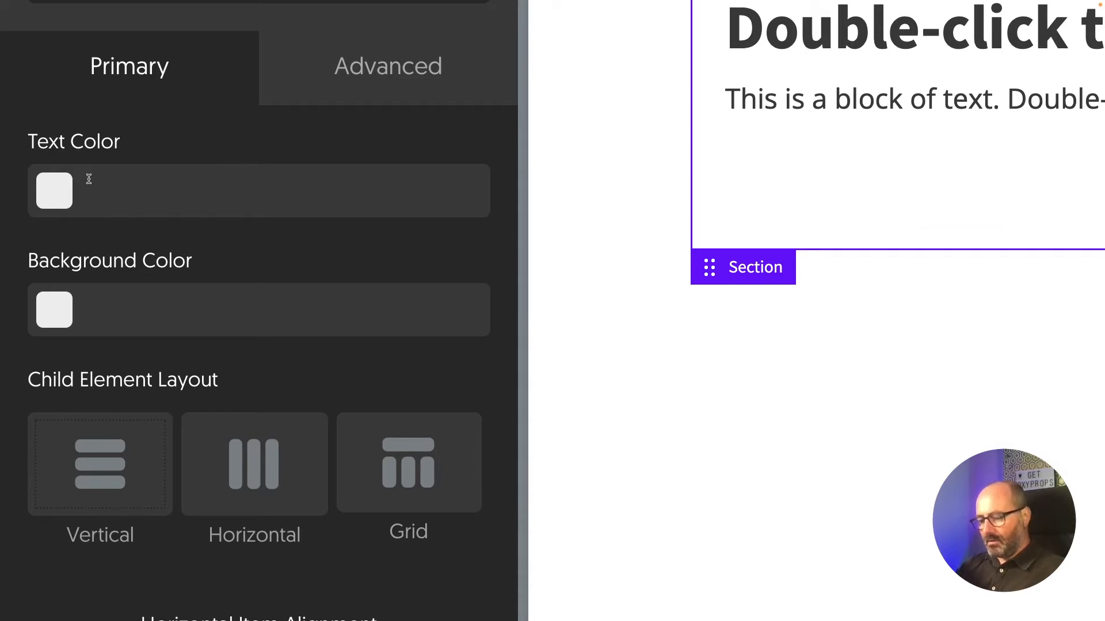
{"action": "type", "text": "--"}
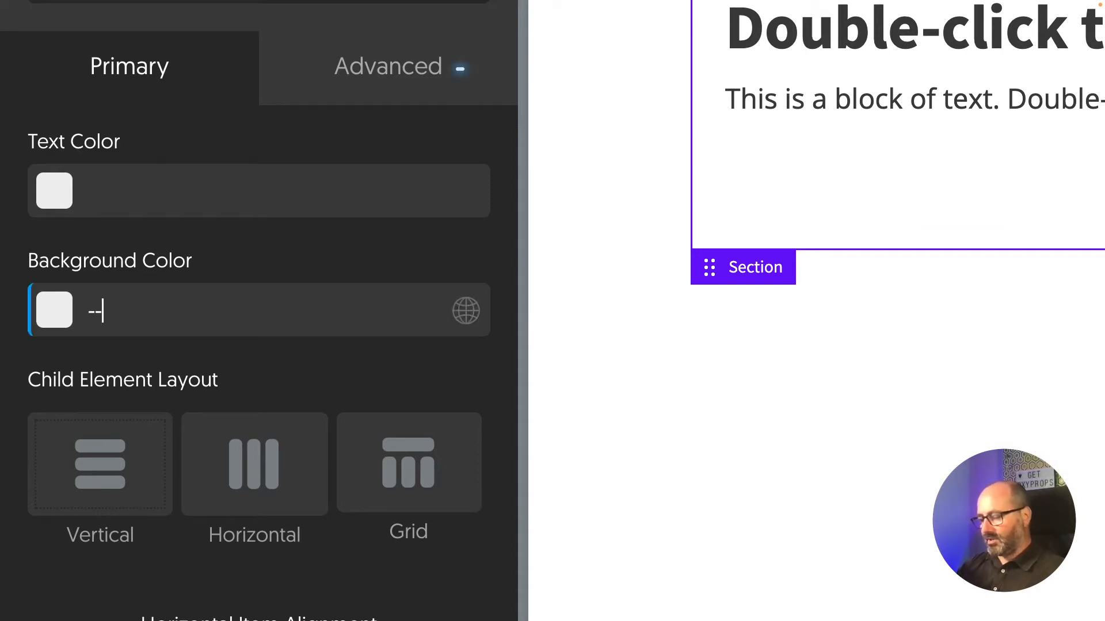
{"action": "type", "text": "dc-gray"}
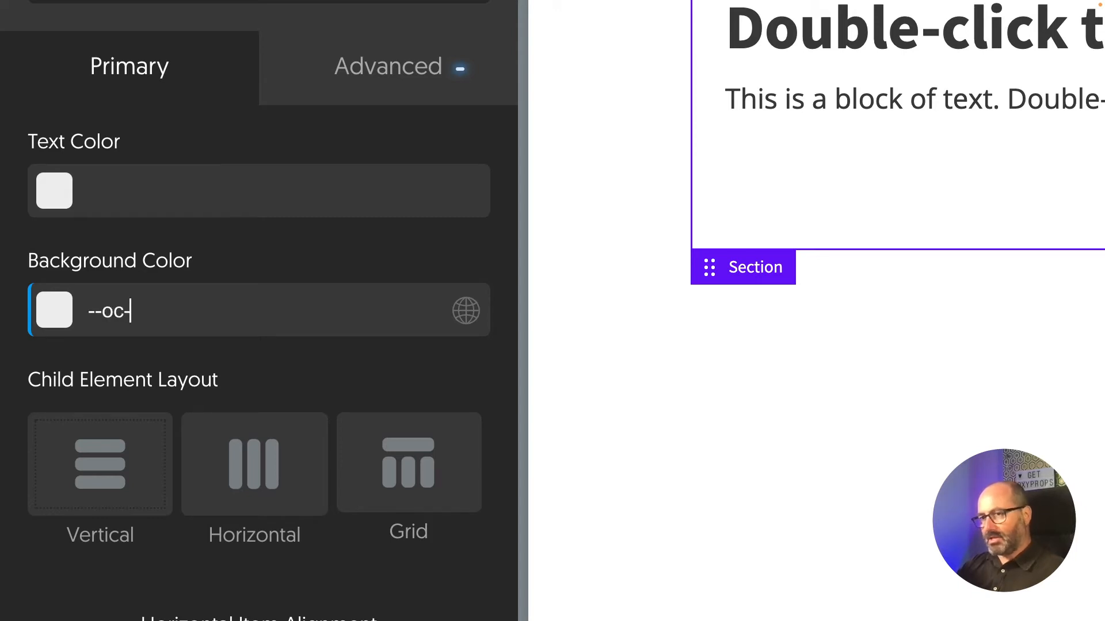
{"action": "type", "text": "-2"}
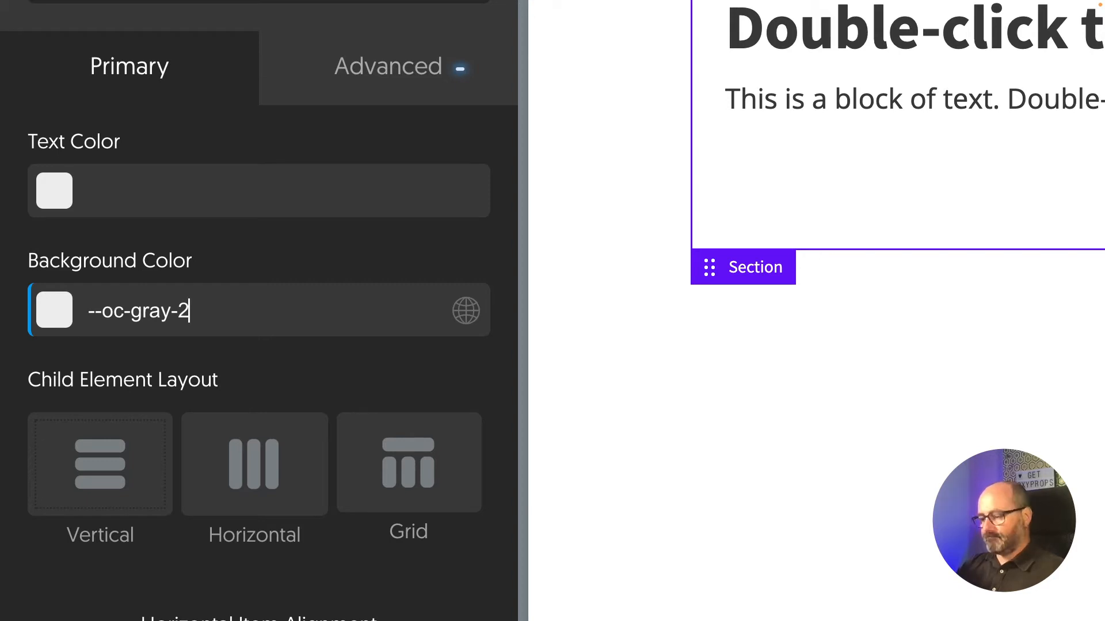
{"action": "type", "text": ")"}
{"action": "key", "text": "Home"}
{"action": "type", "text": "("}
{"action": "key", "text": "Home"}
{"action": "type", "text": "v"}
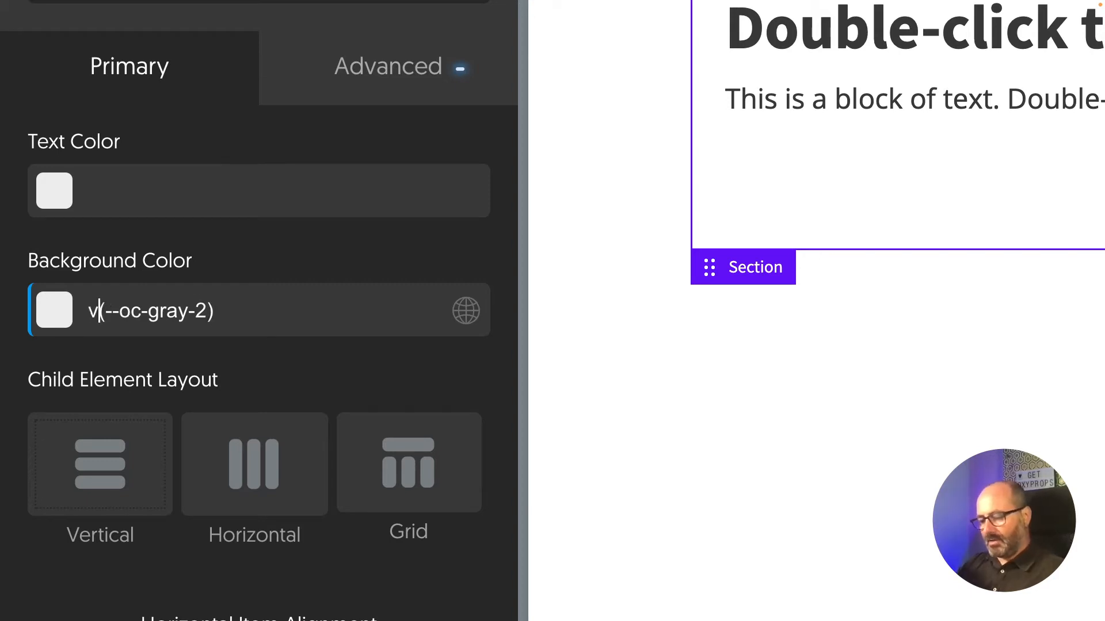
{"action": "type", "text": "ar"}
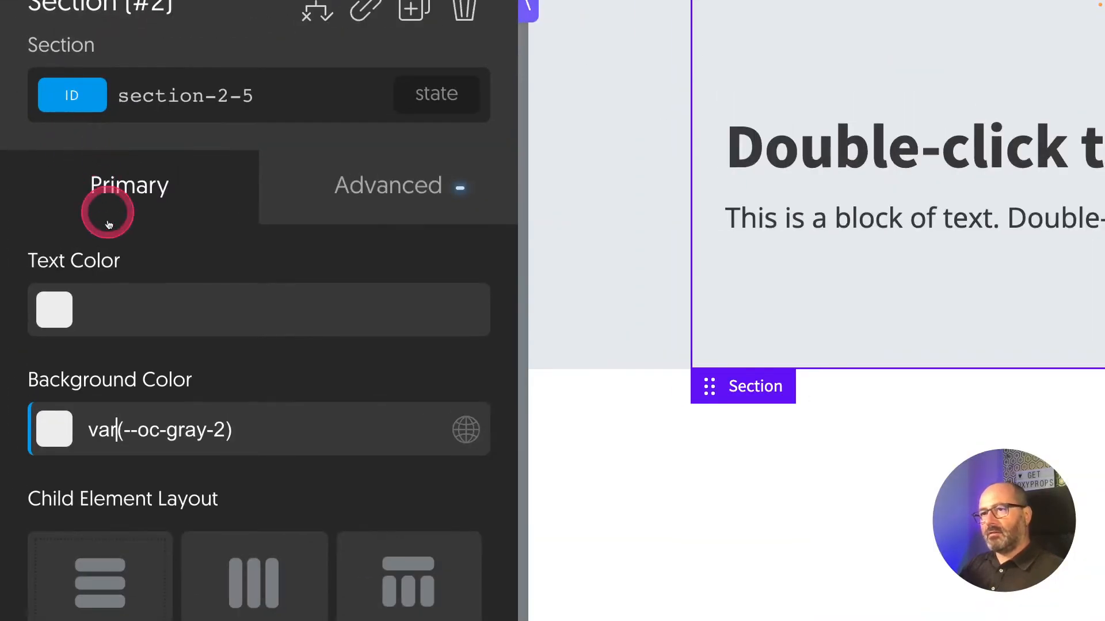
Set the Section's text color to var(--oc-gray-7).
{"action": "left_click", "coordinate": [38, 141]}
{"action": "type", "text": "v"}
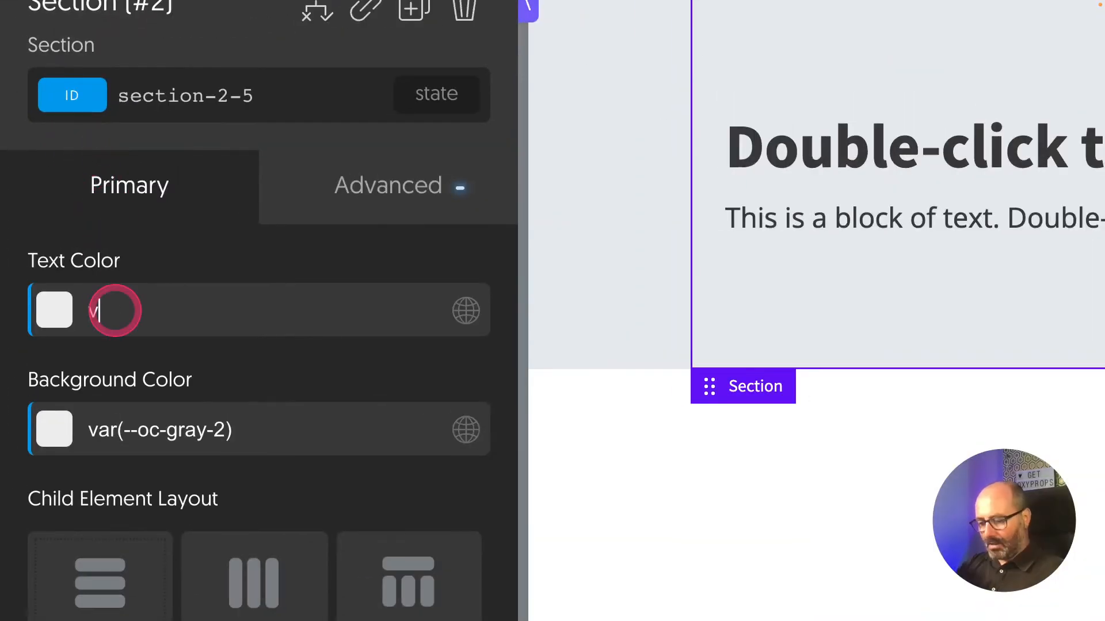
{"action": "type", "text": "ar("}
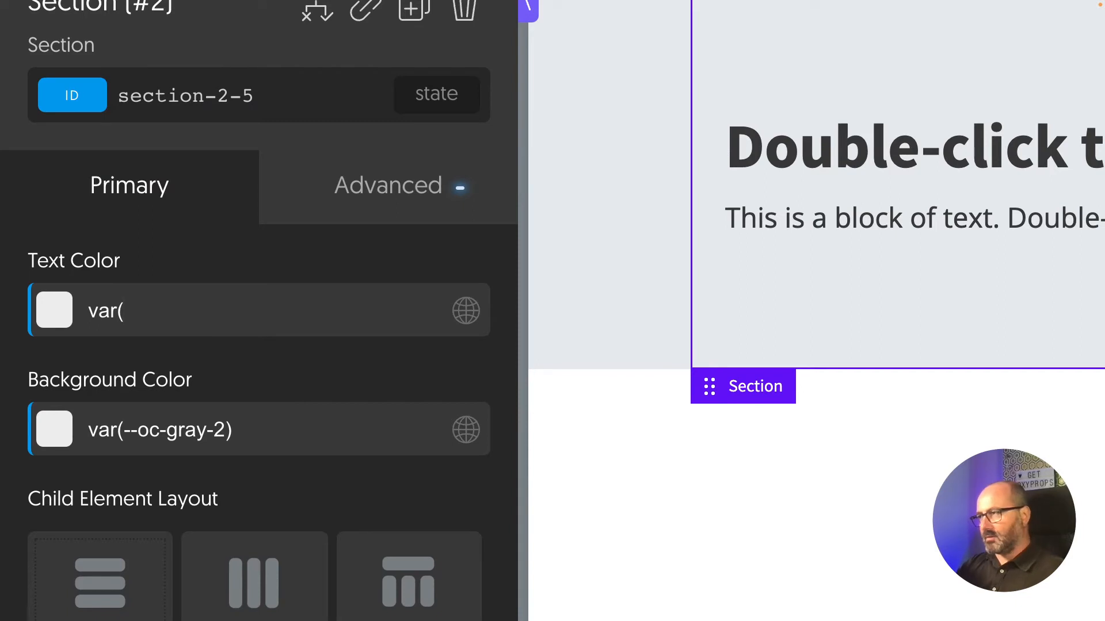
{"action": "type", "text": "--"}
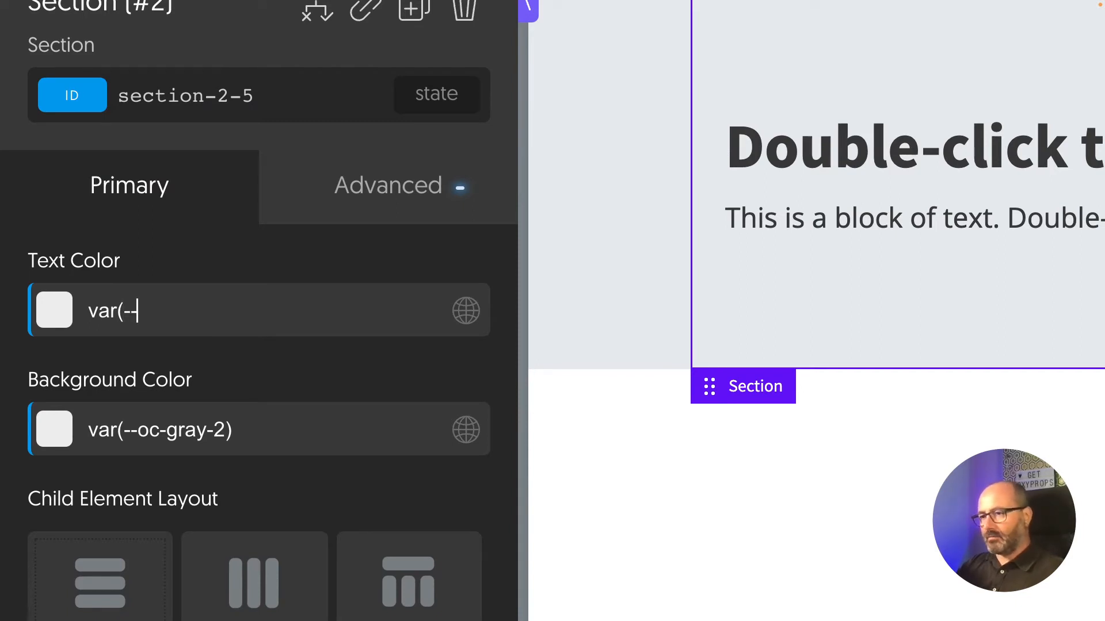
{"action": "type", "text": "oc-gray-7)"}
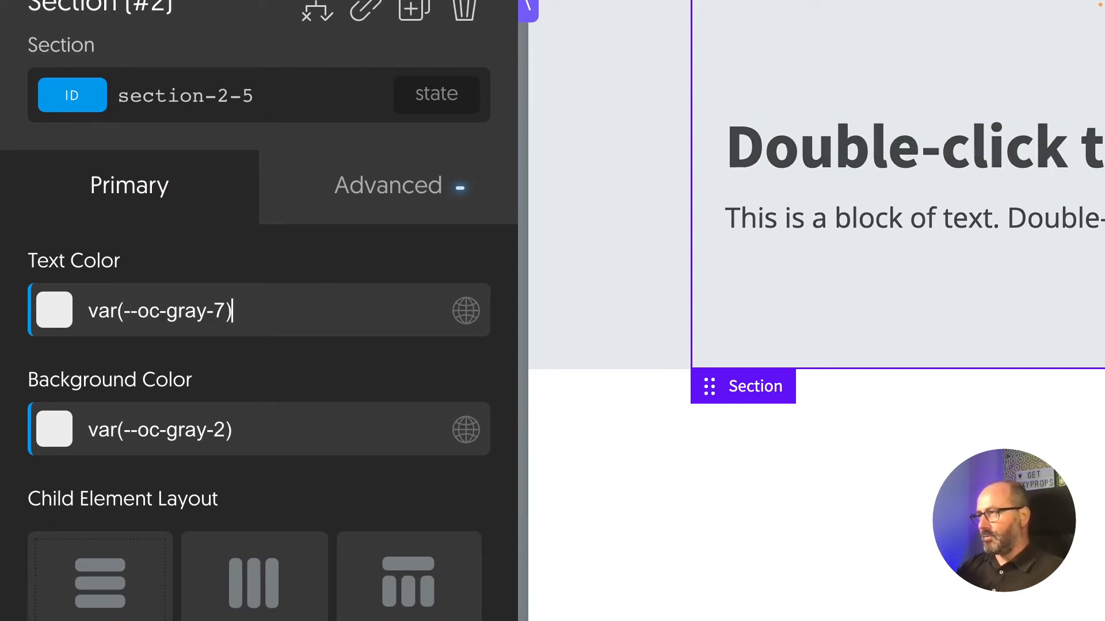
{"action": "scroll", "coordinate": [324, 314], "scroll_direction": "down", "scroll_amount": 5}
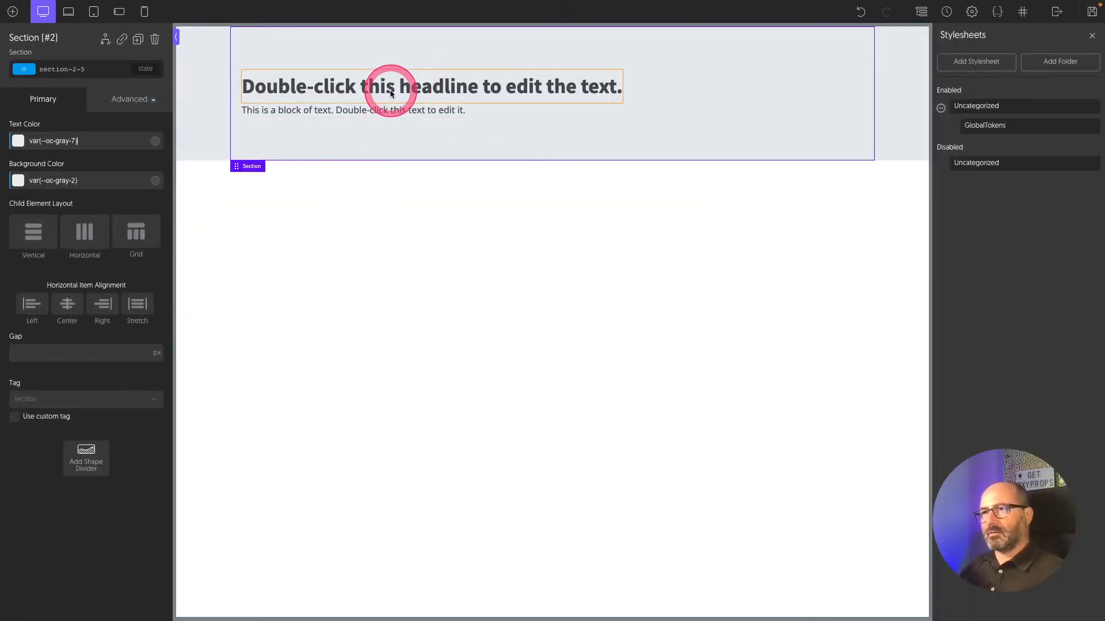
Set the text color of the heading in the Section to var(--oc-indigo-6).
{"action": "left_click", "coordinate": [390, 98]}
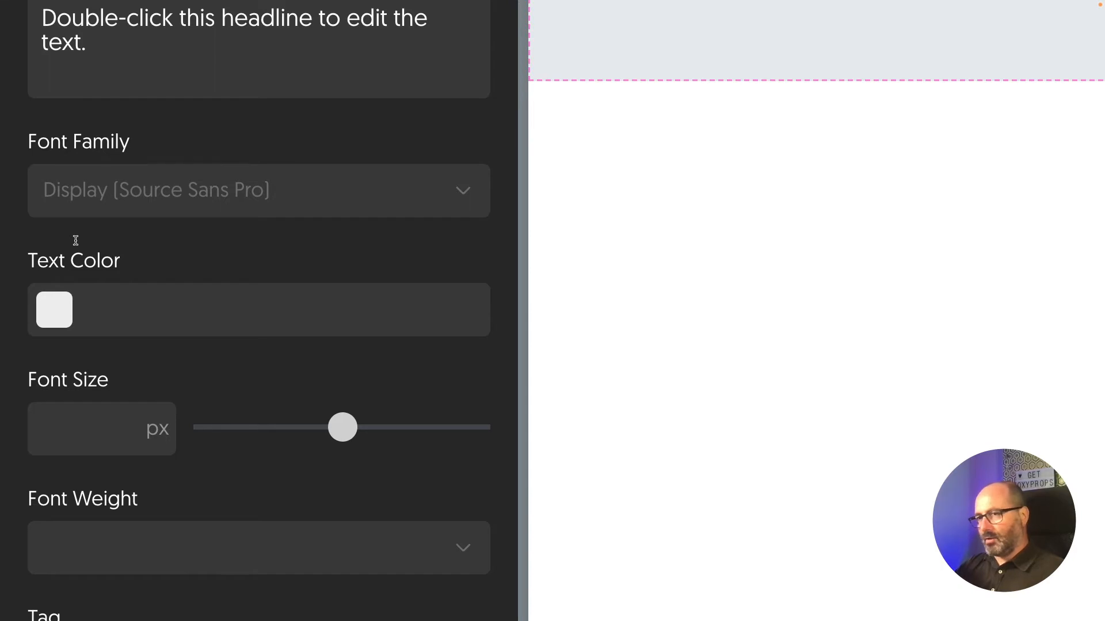
{"action": "type", "text": "var(-"}
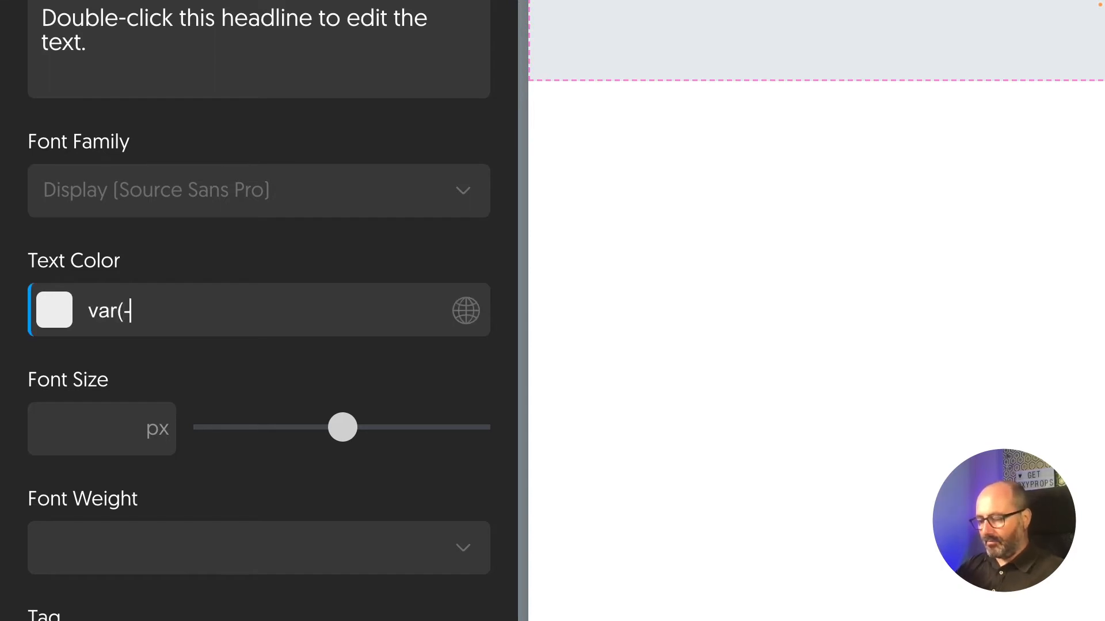
{"action": "type", "text": "-oc-ind"}
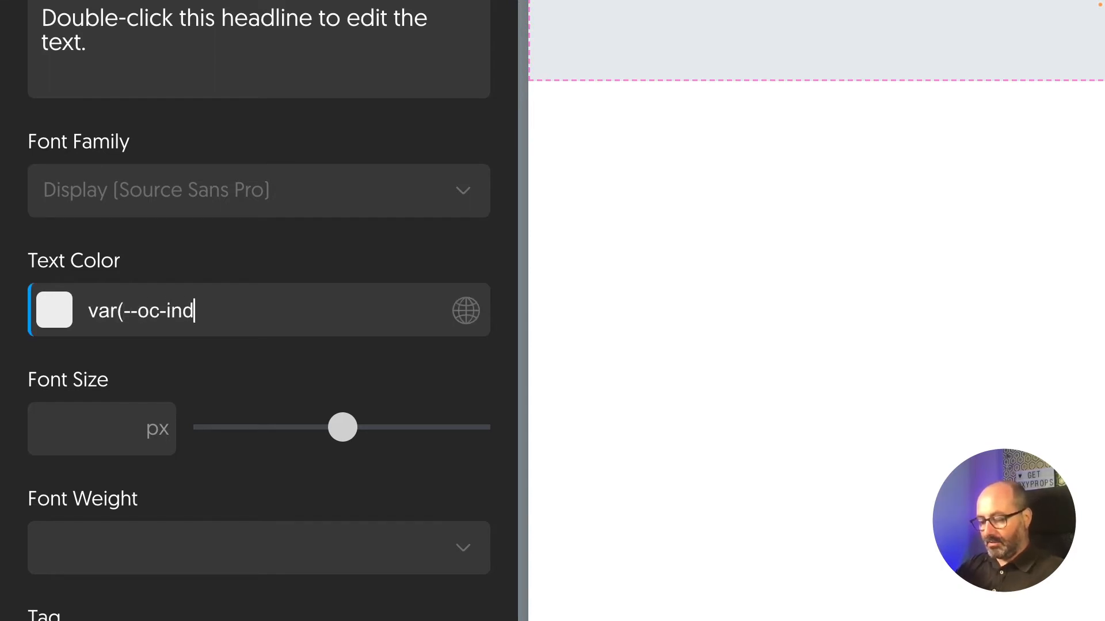
{"action": "type", "text": "igo-6)"}
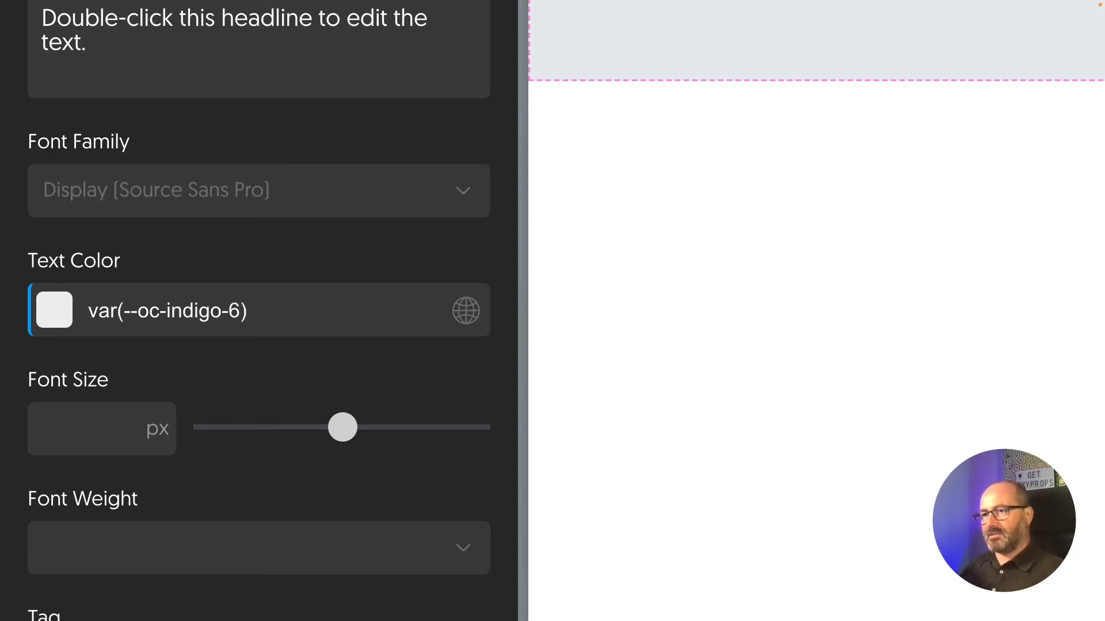
{"action": "left_click", "coordinate": [338, 242]}
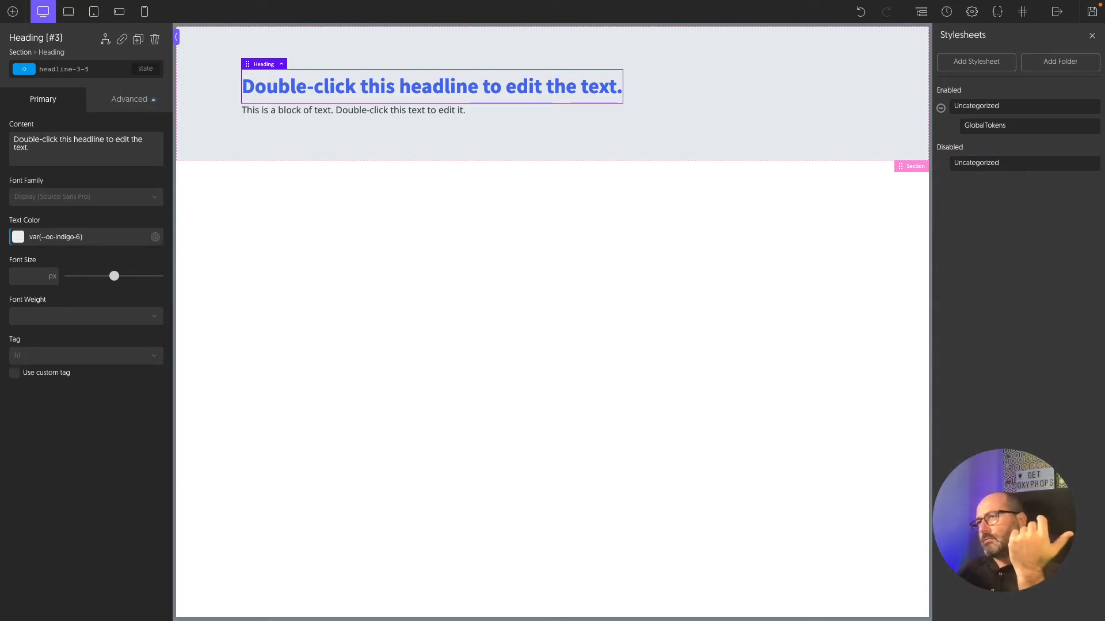
Add a second Section below the first and set its background color to var(--oc-gray-2).
{"action": "left_click", "coordinate": [12, 12]}
{"action": "left_click", "coordinate": [40, 122]}
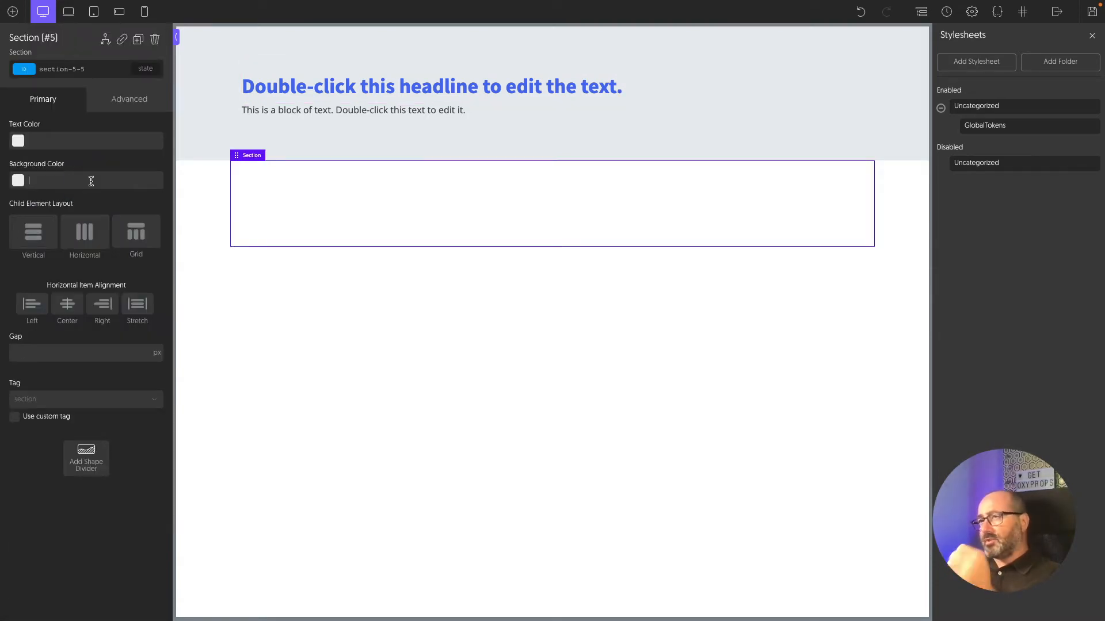
{"action": "type", "text": "var"}
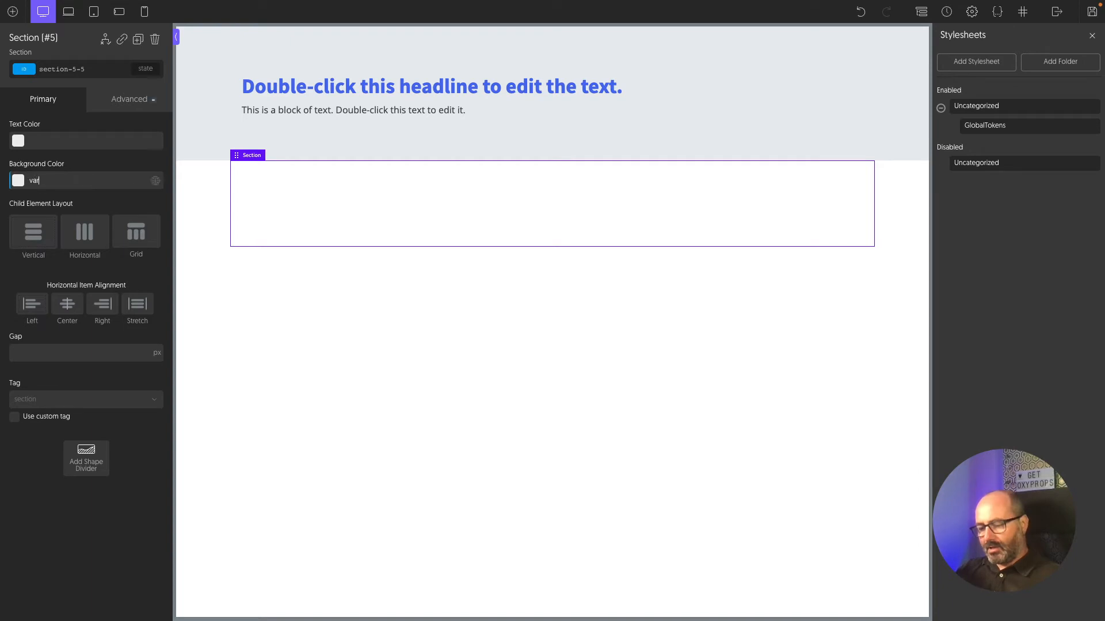
{"action": "type", "text": "(--oc-gray-2)"}
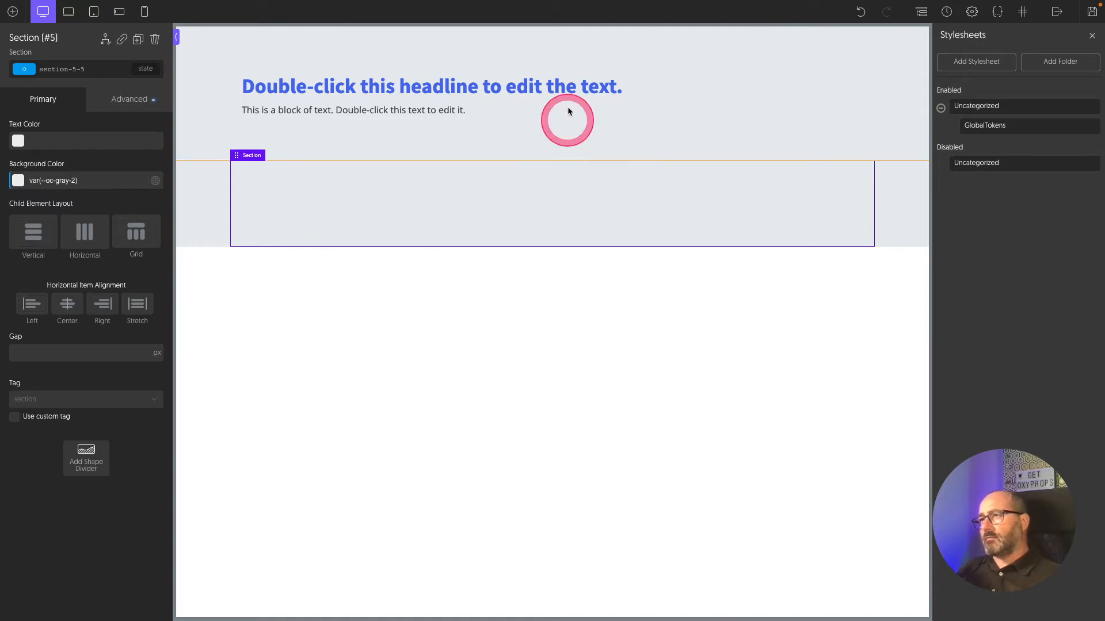
{"action": "left_click_drag", "start_coordinate": [572, 111], "coordinate": [558, 184]}
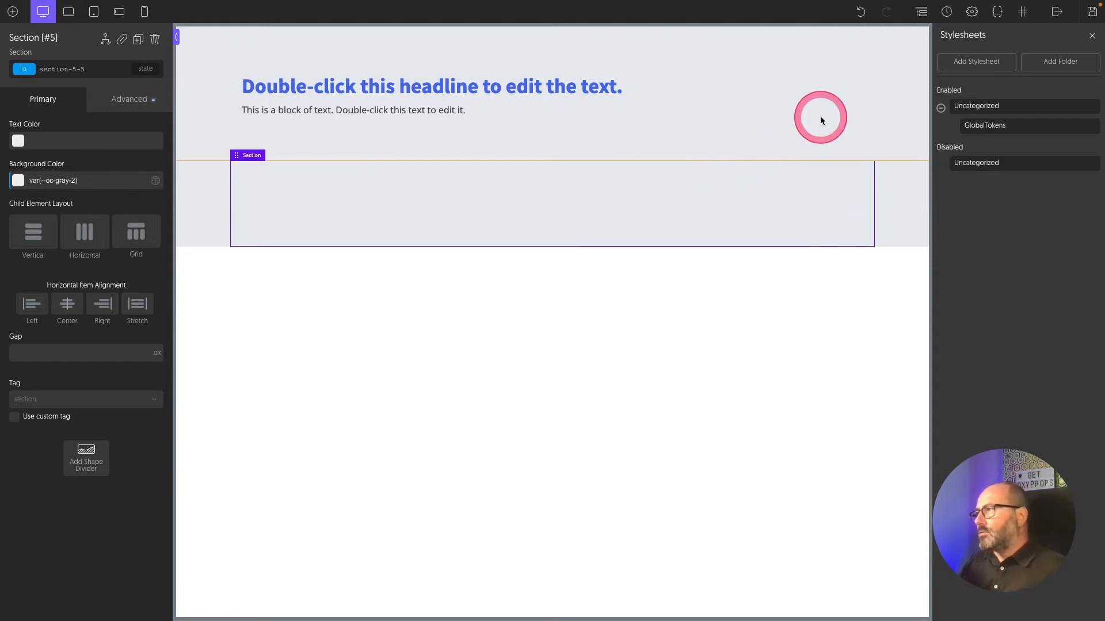
Add a new stylesheet named AliasTokens.
{"action": "left_click", "coordinate": [986, 62]}
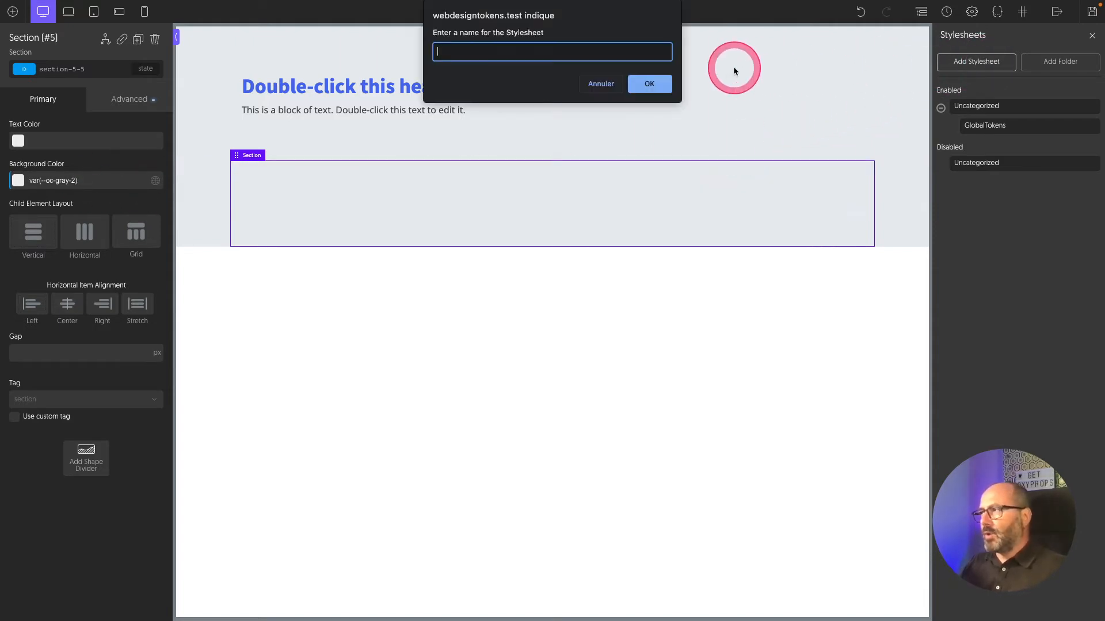
{"action": "type", "text": "AliasTokens"}
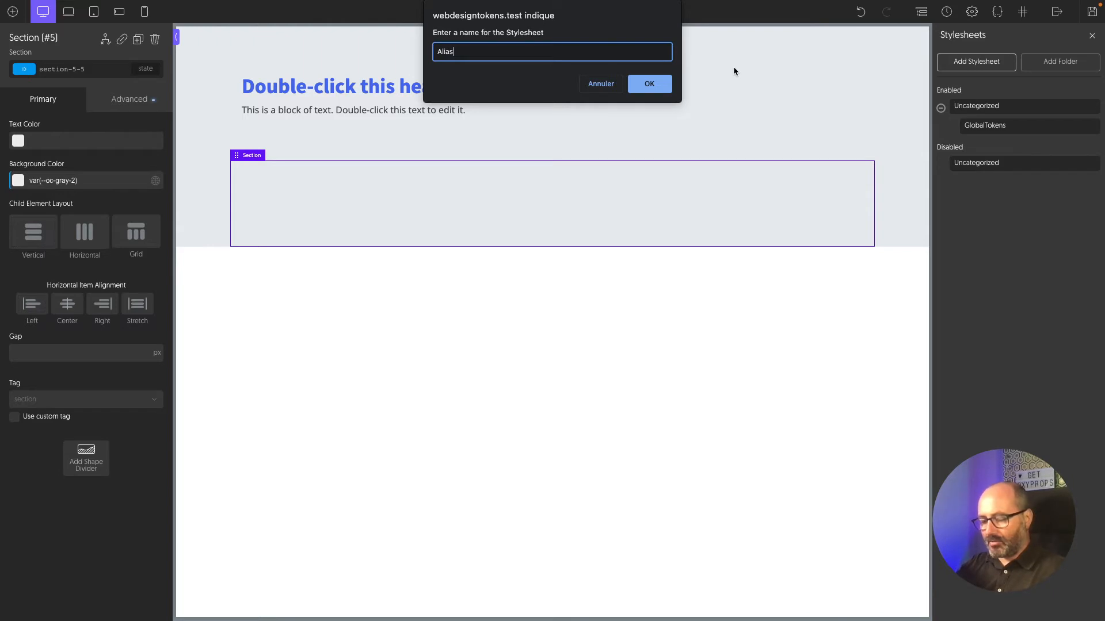
{"action": "key", "text": "Return"}
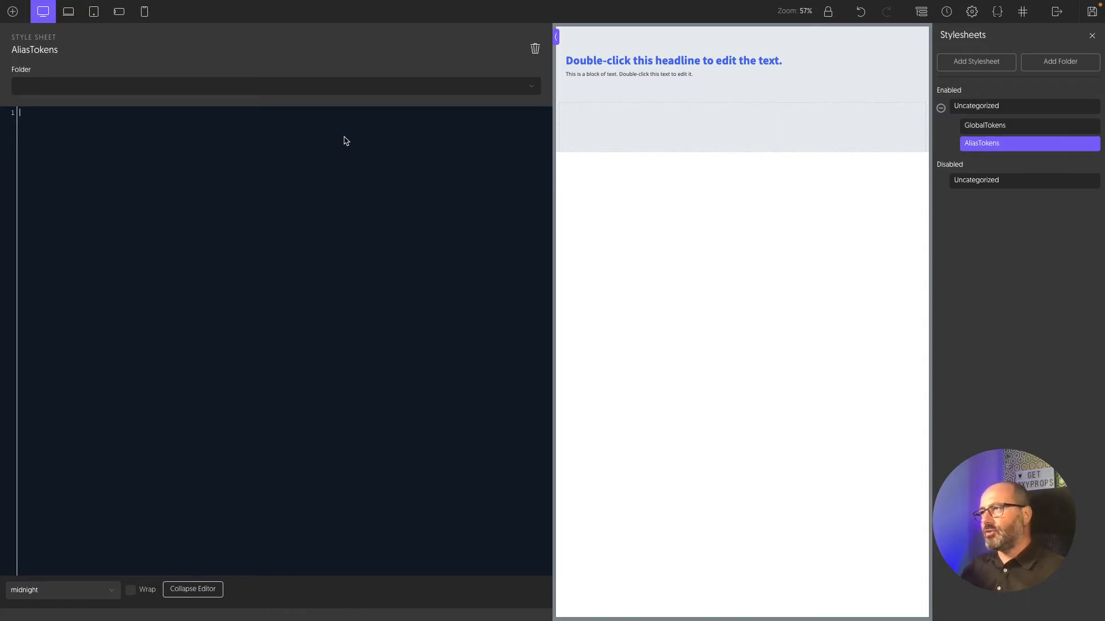
Write an empty :root rule with opening and closing braces in the AliasTokens stylesheet.
{"action": "left_click", "coordinate": [92, 138]}
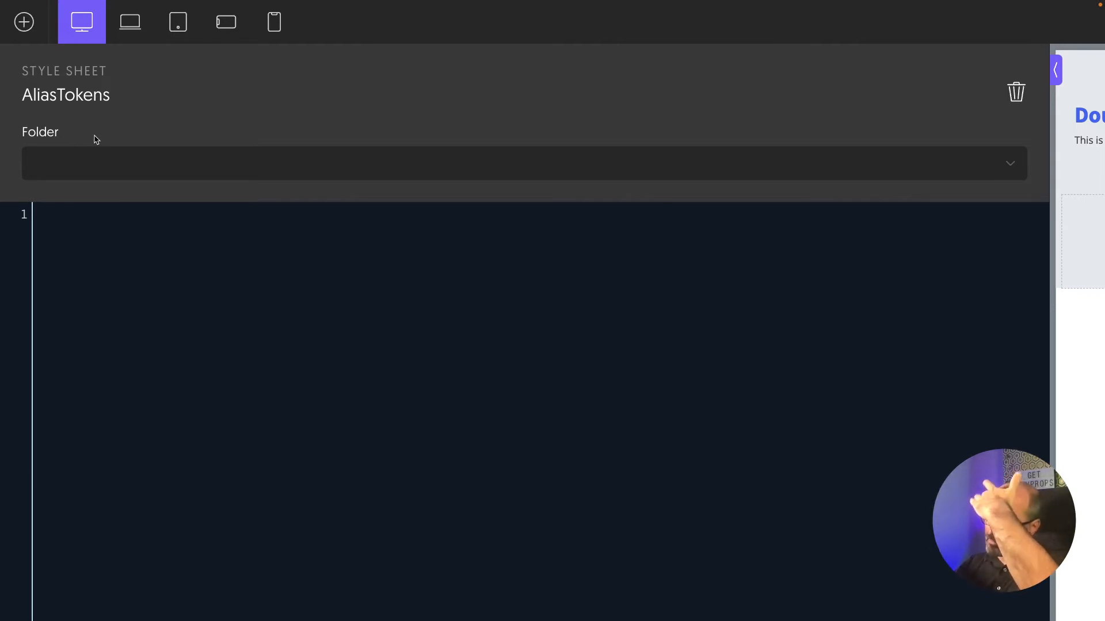
{"action": "type", "text": ":root {"}
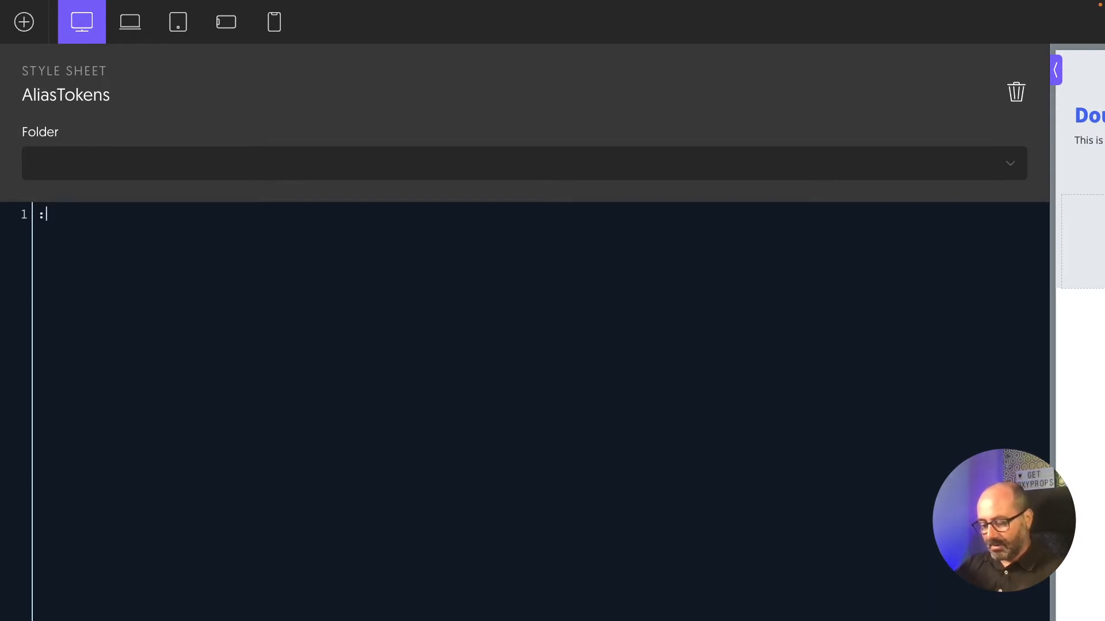
{"action": "key", "text": "Return"}
{"action": "key", "text": "Down"}
{"action": "key", "text": "End"}
{"action": "key", "text": "Return"}
{"action": "key", "text": "Return"}
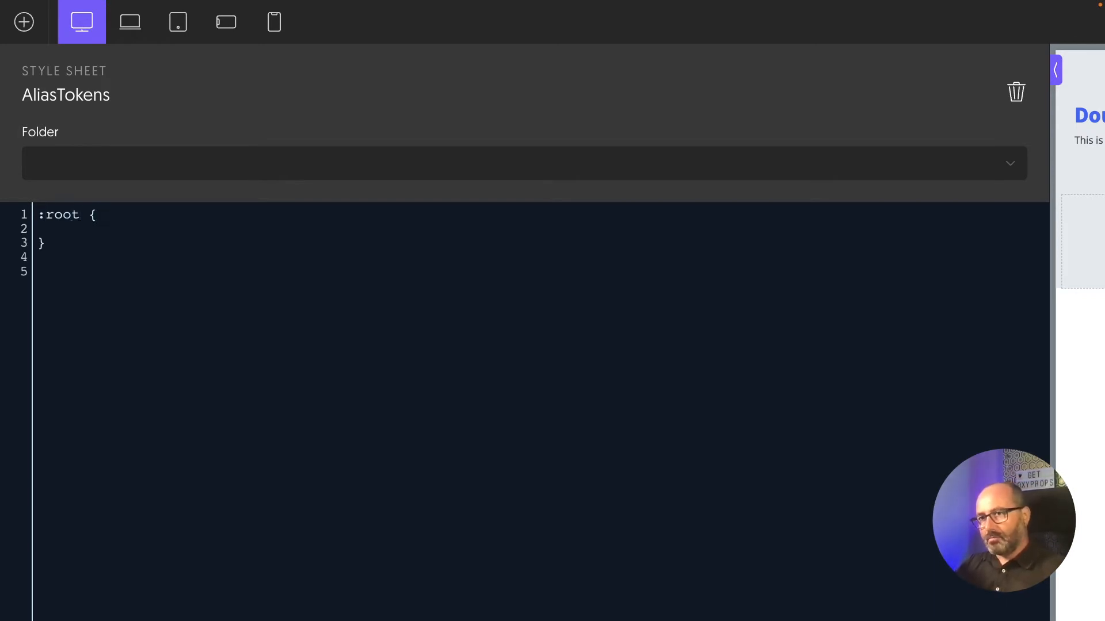
{"action": "type", "text": "html {"}
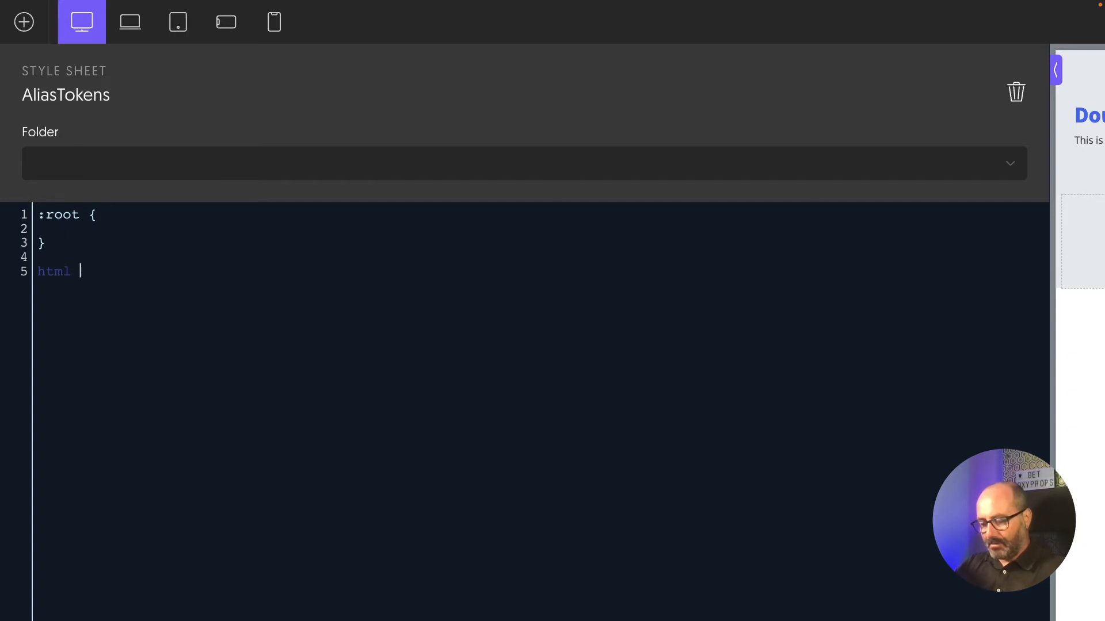
{"action": "key", "text": "Return"}
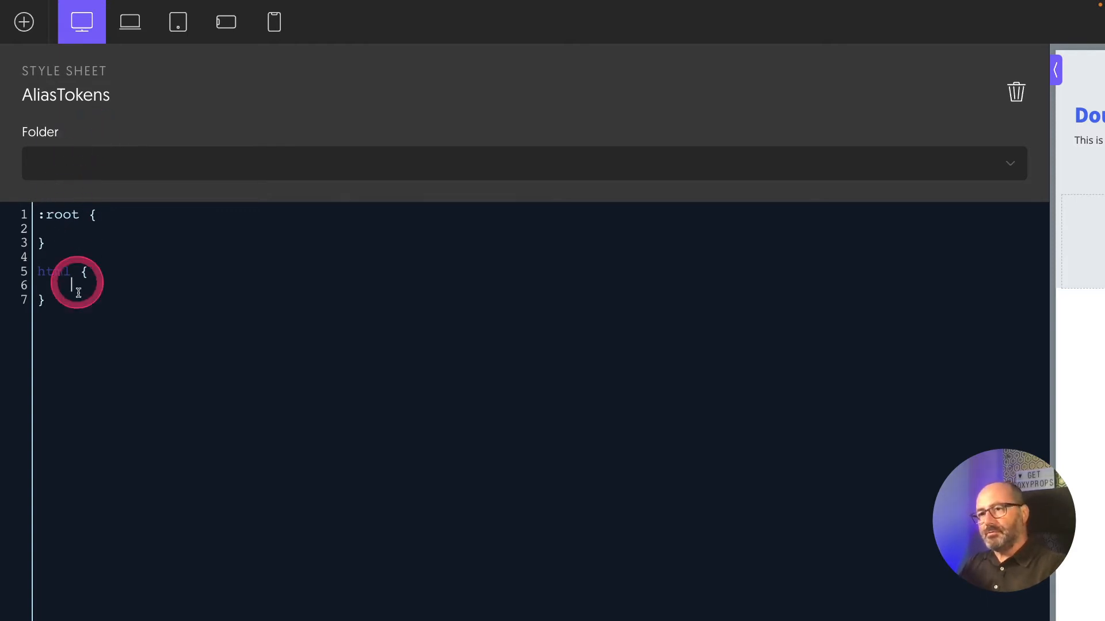
{"action": "left_click_drag", "start_coordinate": [77, 282], "coordinate": [62, 250]}
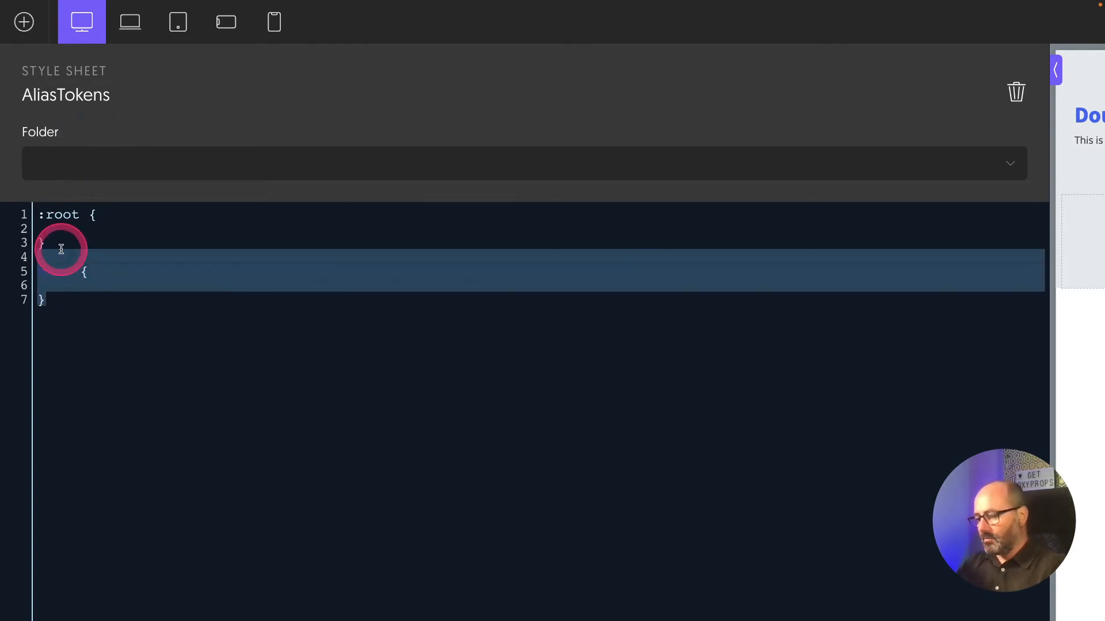
{"action": "key", "text": "BackSpace"}
Define --surface1, --surface2, --surface3 and --surface4 inside the :root rule, each with the value var(--oc-gray-0).
{"action": "key", "text": "Up"}
{"action": "key", "text": "Up"}
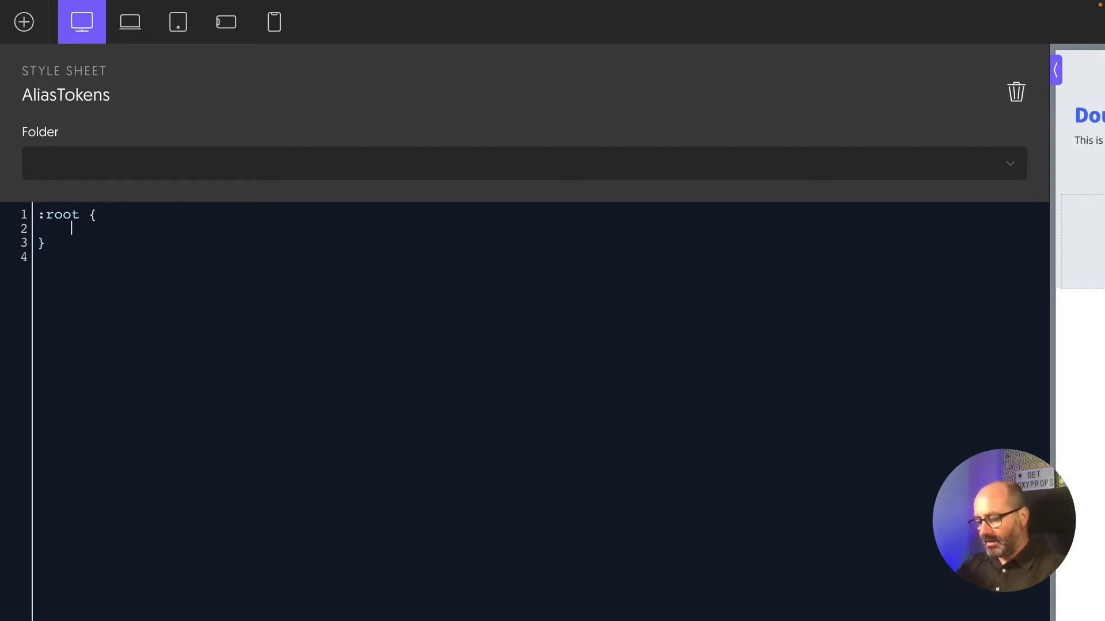
{"action": "type", "text": "--surface1: "}
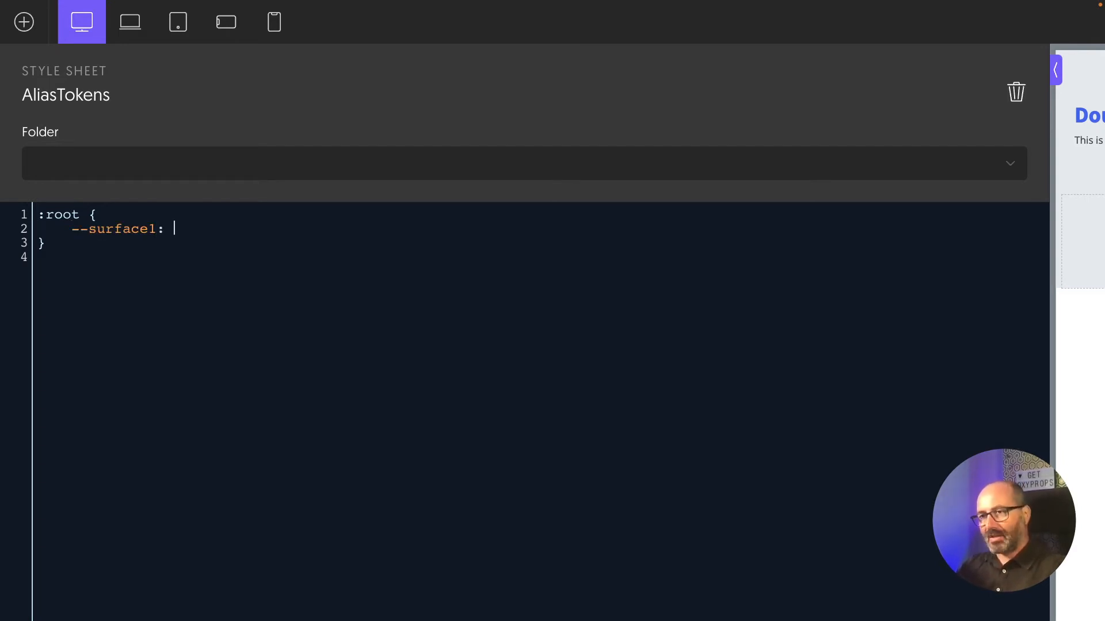
{"action": "type", "text": "var(--oc-gray-"}
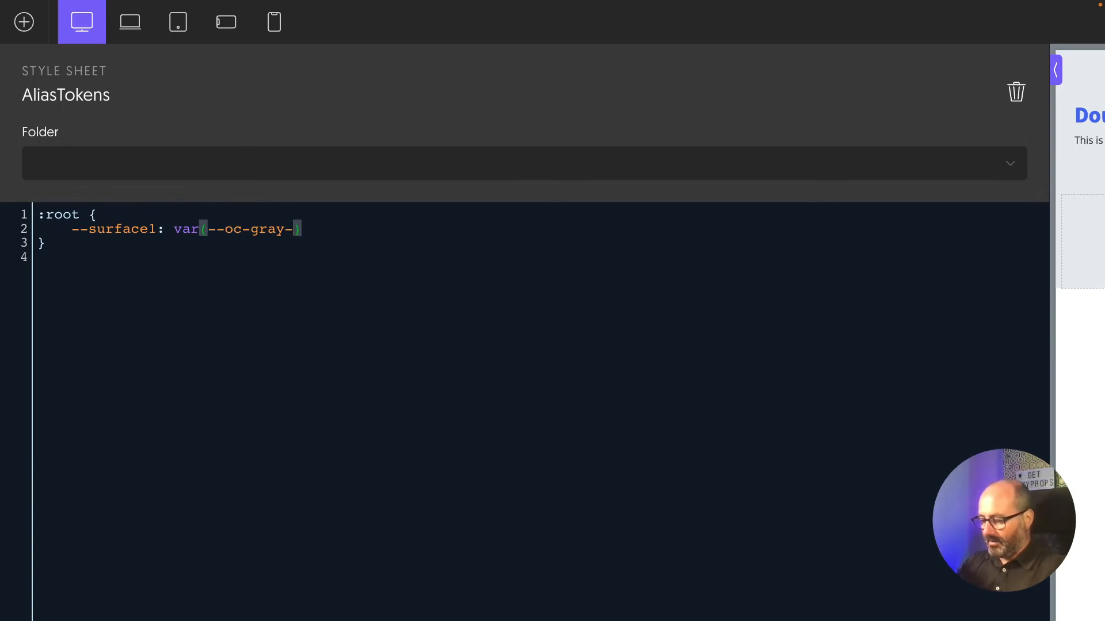
{"action": "type", "text": "0"}
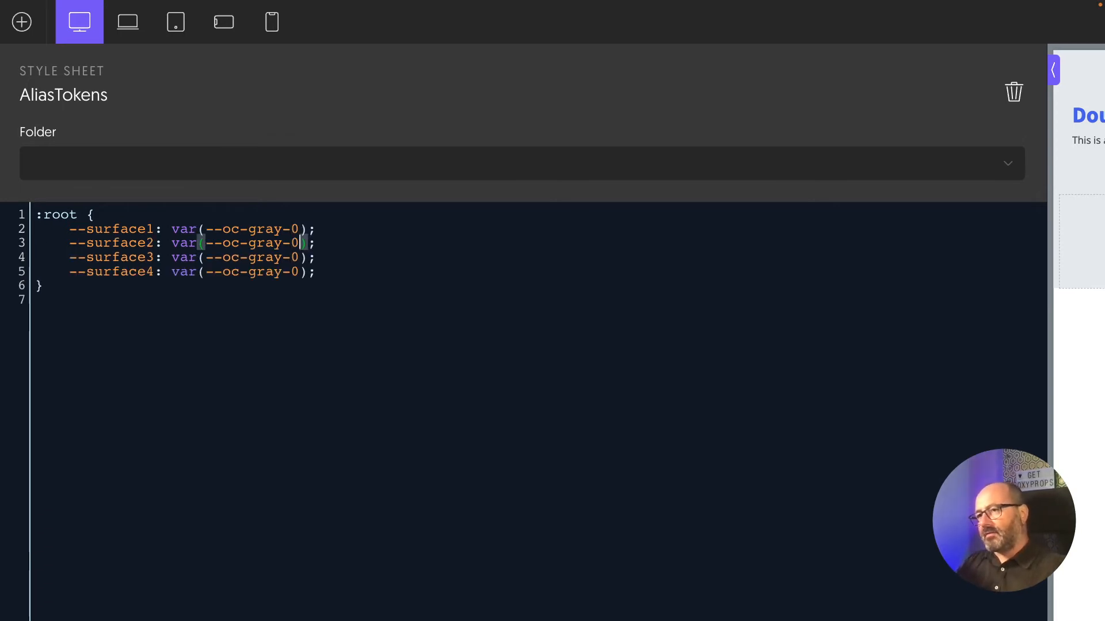
Set --surface2 to var(--oc-gray-1), --surface3 to var(--oc-gray-2) and --surface4 to var(--oc-gray-3) in the AliasTokens stylesheet.
{"action": "key", "text": "shift+Left"}
{"action": "type", "text": "1"}
{"action": "key", "text": "Down"}
{"action": "key", "text": "shift+Left"}
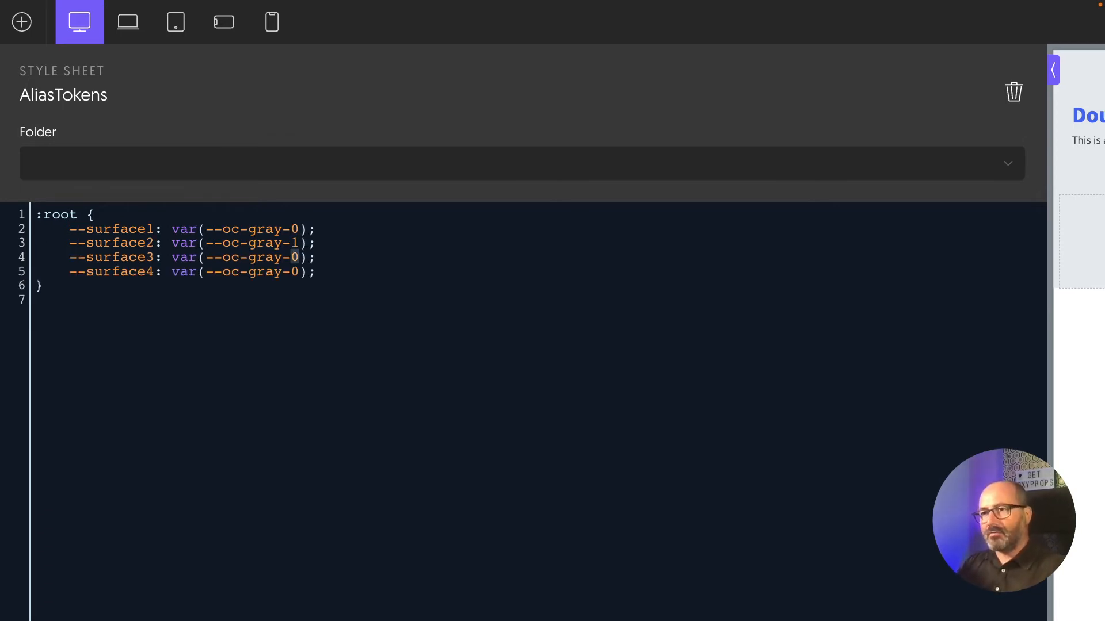
{"action": "type", "text": "2"}
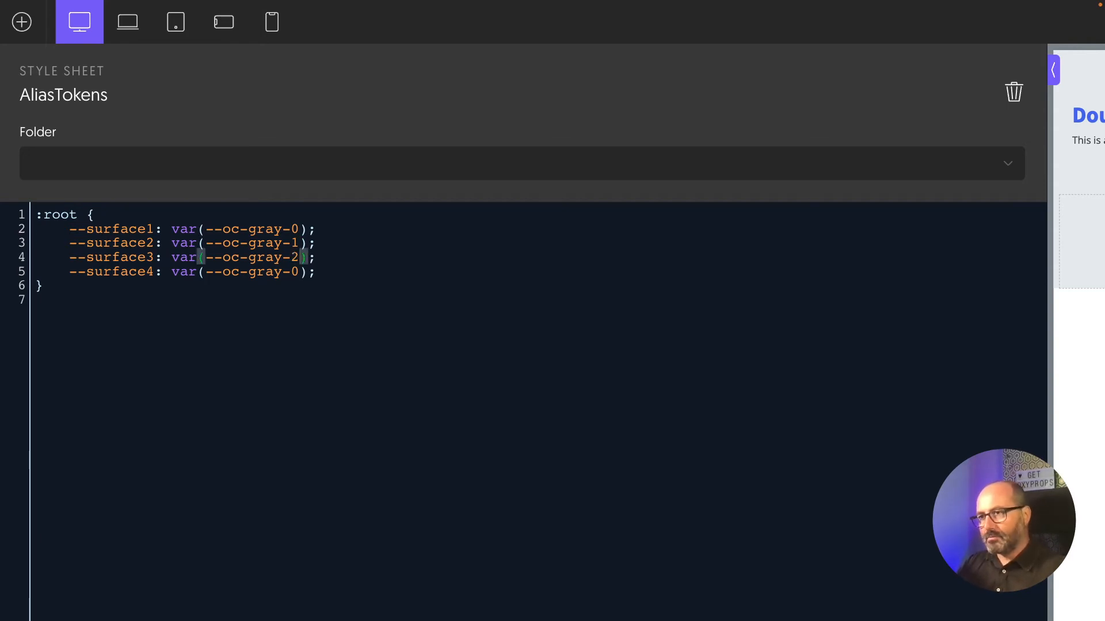
{"action": "key", "text": "Down"}
{"action": "key", "text": "shift+Left"}
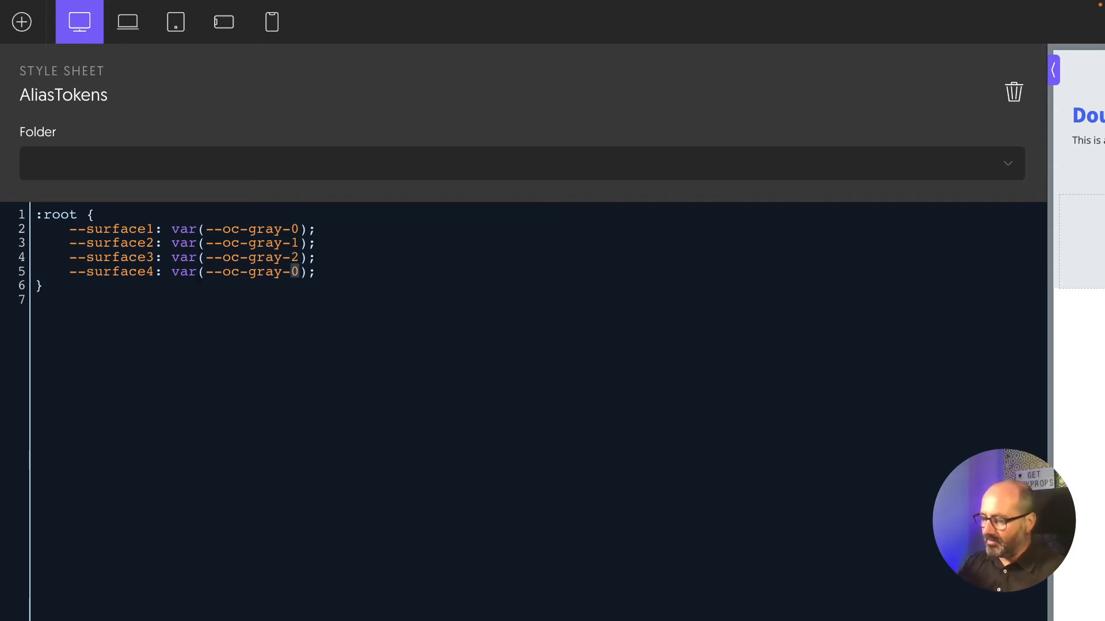
{"action": "type", "text": "3"}
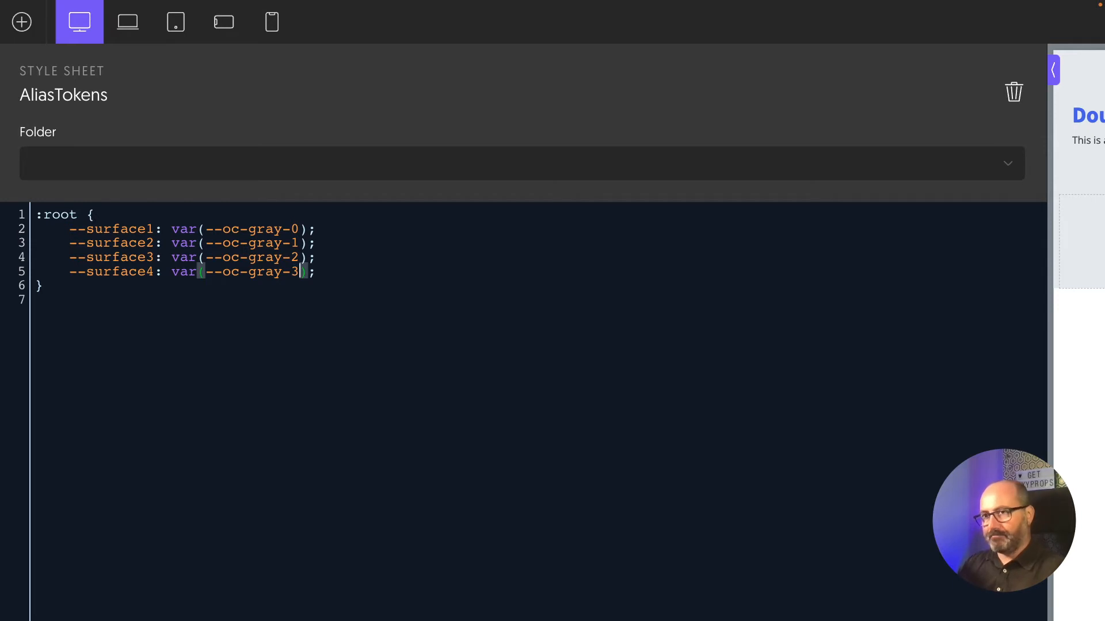
{"action": "left_click", "coordinate": [323, 248]}
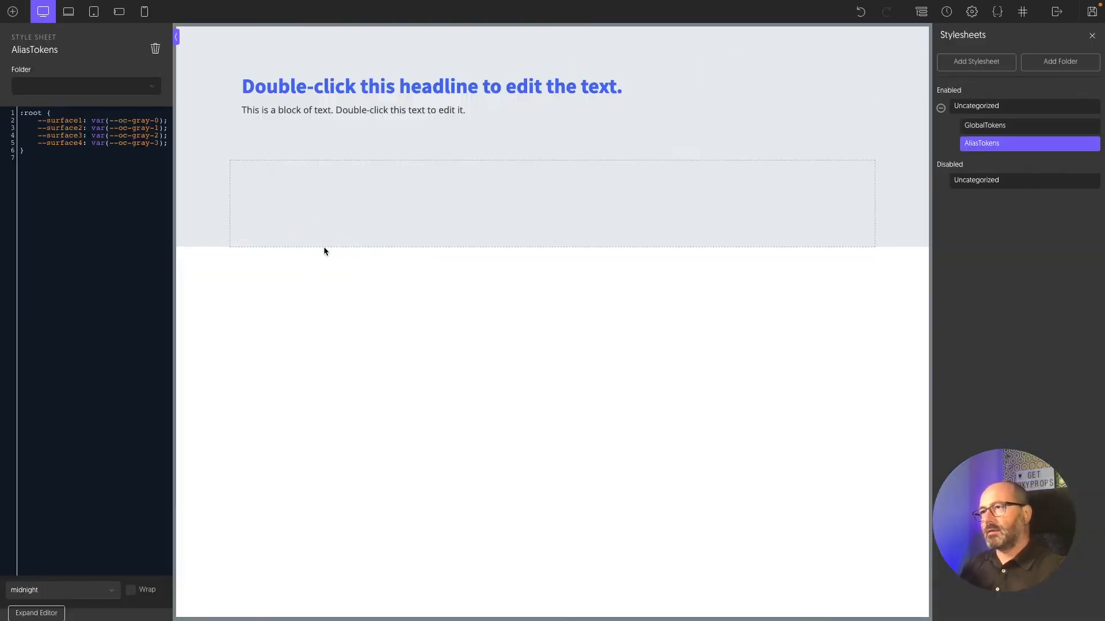
Set the first section's background color to var(--surface1) and the second section's to var(--surface2).
{"action": "left_click", "coordinate": [225, 134]}
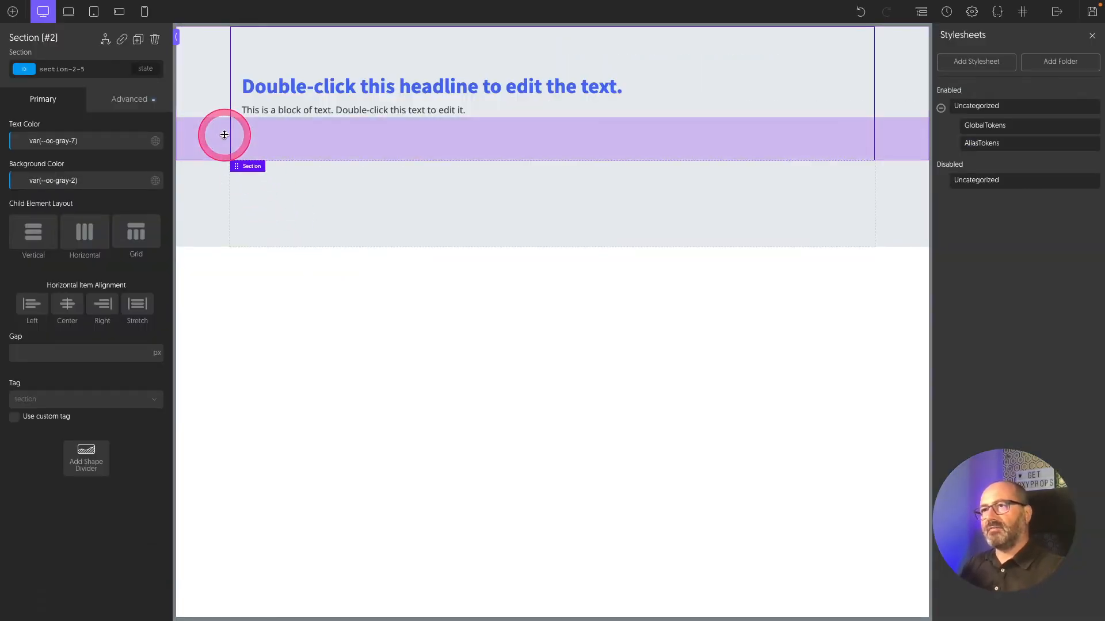
{"action": "double_click", "coordinate": [63, 180]}
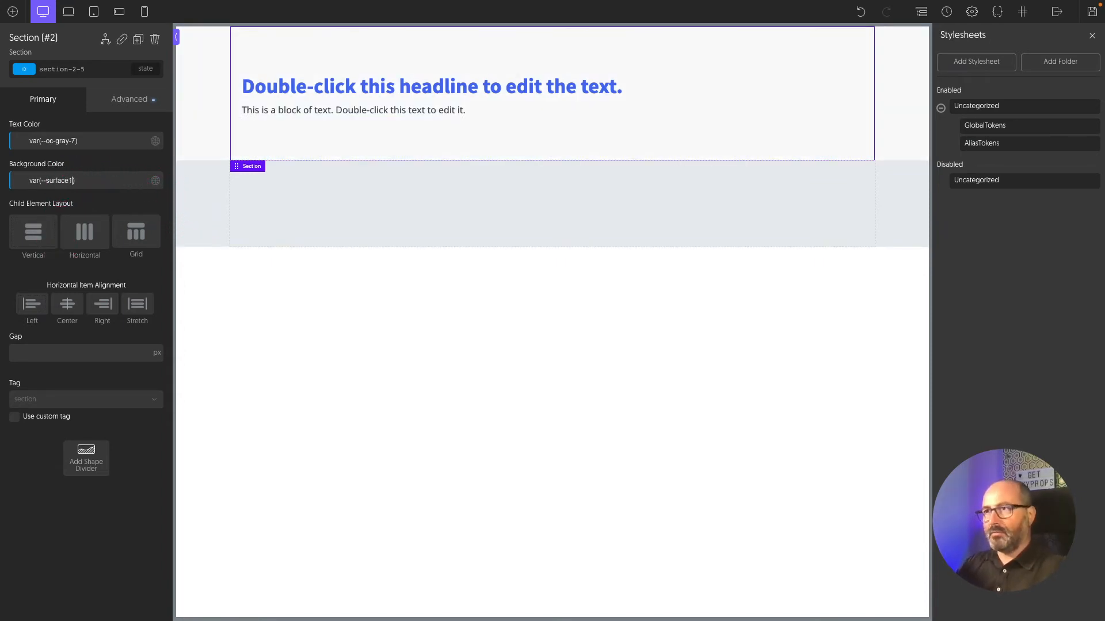
{"action": "left_click", "coordinate": [219, 206]}
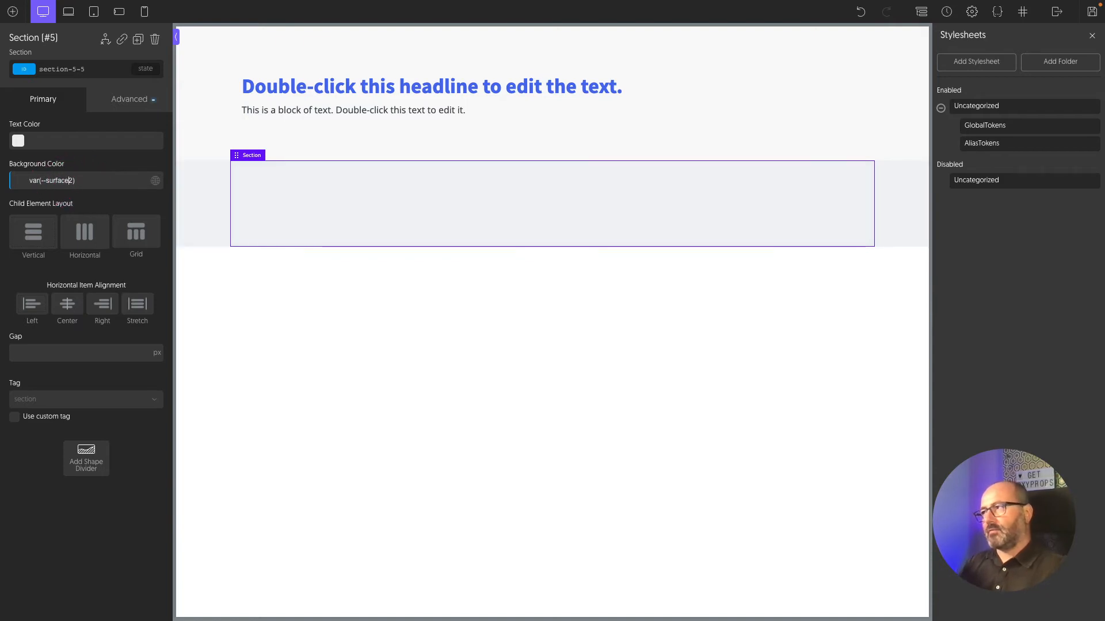
{"action": "left_click", "coordinate": [97, 210]}
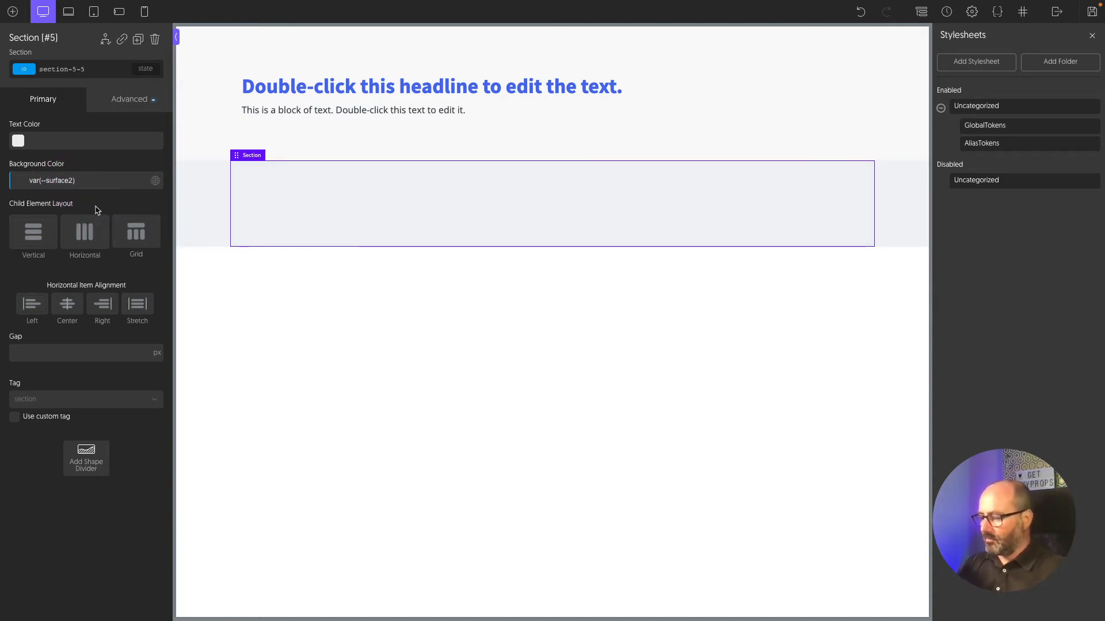
Set the second section's background color to var(--surface4) and duplicate that section twice.
{"action": "key", "text": "shift+Right"}
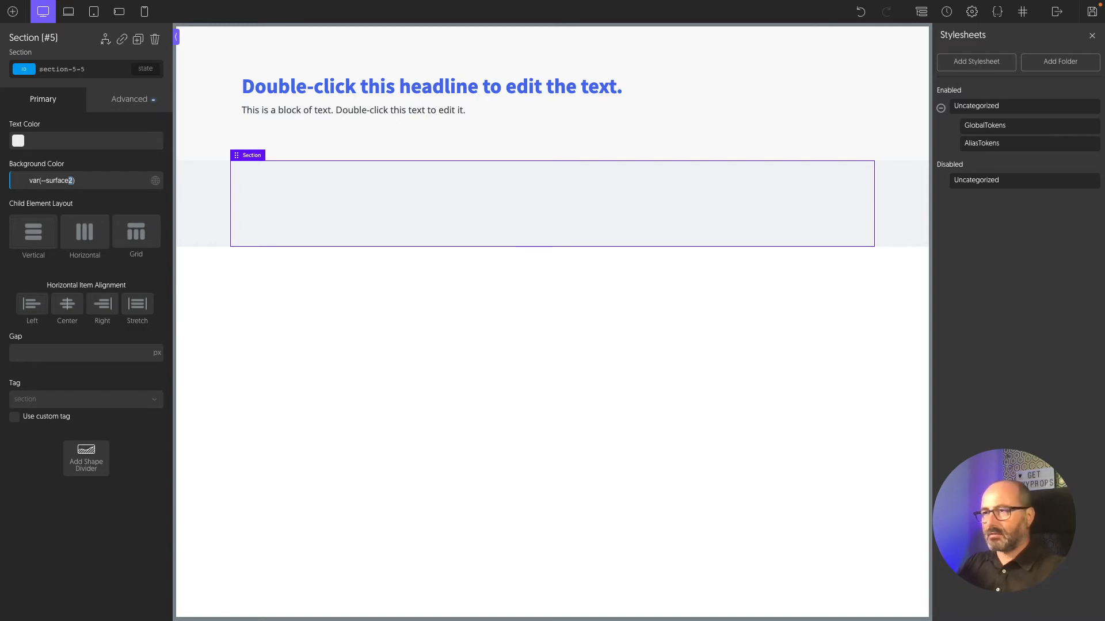
{"action": "type", "text": "4"}
{"action": "left_click", "coordinate": [210, 62]}
{"action": "left_click", "coordinate": [138, 39]}
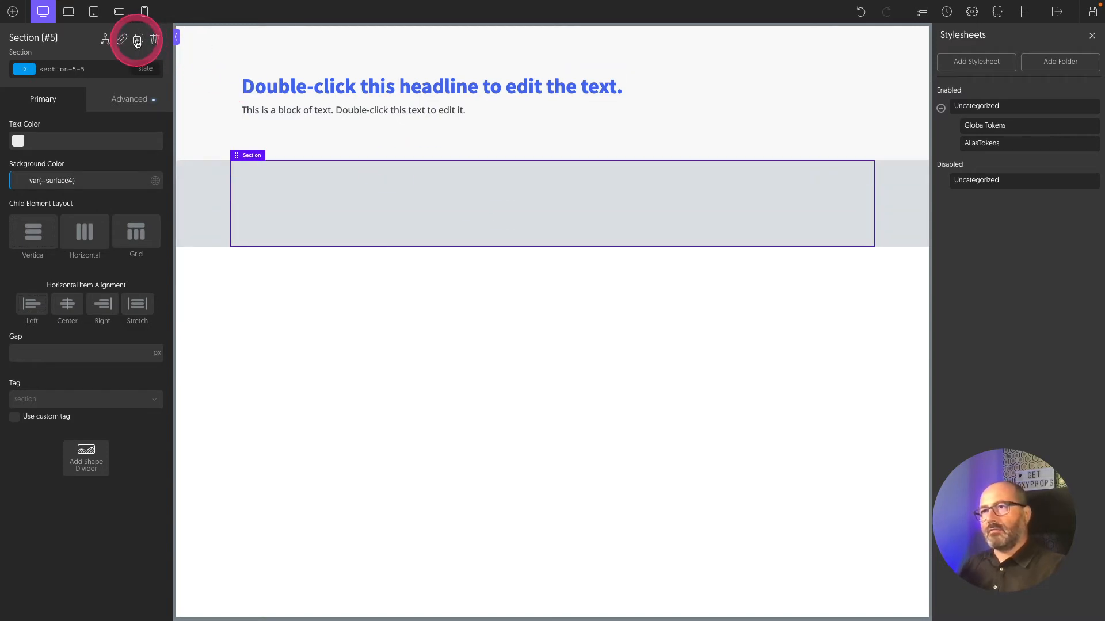
{"action": "left_click", "coordinate": [137, 39]}
Set the background color of the third section on the page to var(--surface1).
{"action": "left_click", "coordinate": [360, 294]}
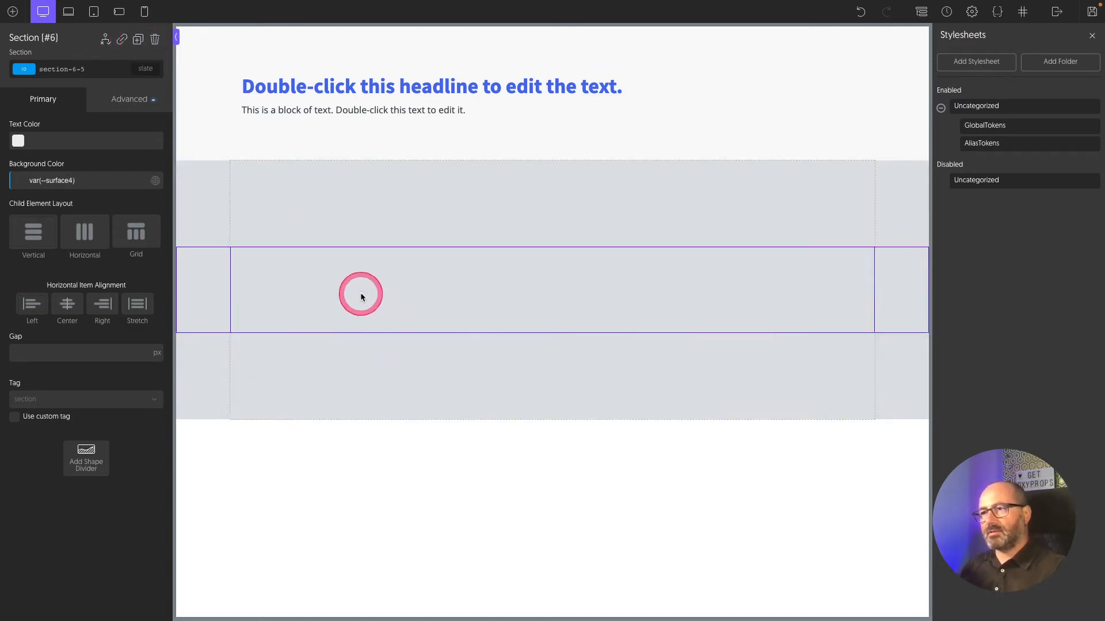
{"action": "left_click", "coordinate": [68, 180]}
{"action": "key", "text": "shift+Right"}
{"action": "type", "text": "1"}
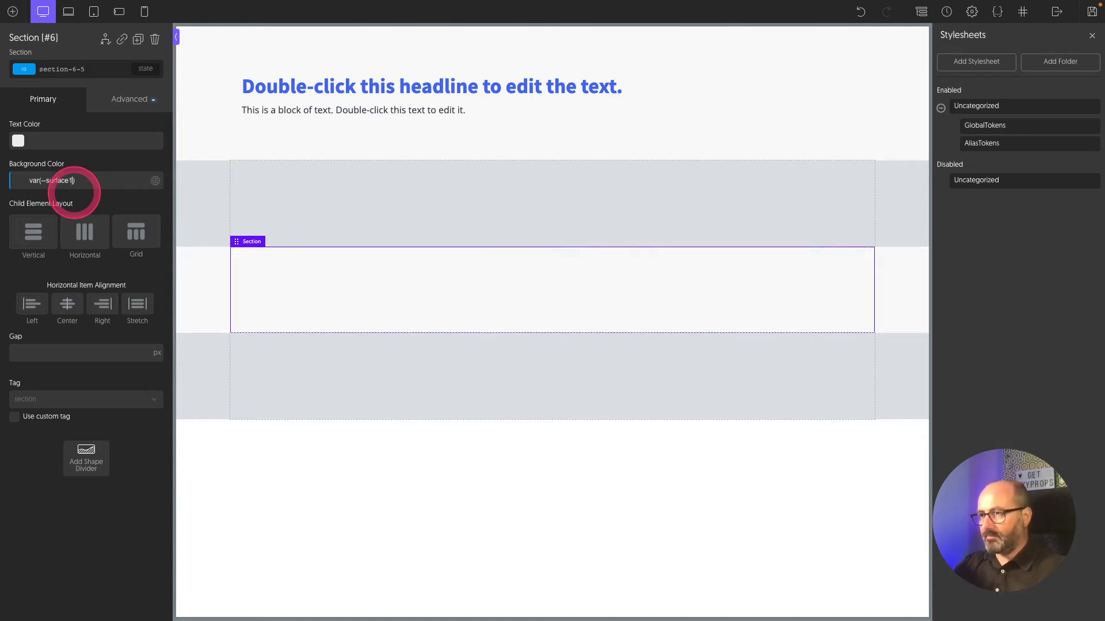
{"action": "left_click", "coordinate": [632, 86]}
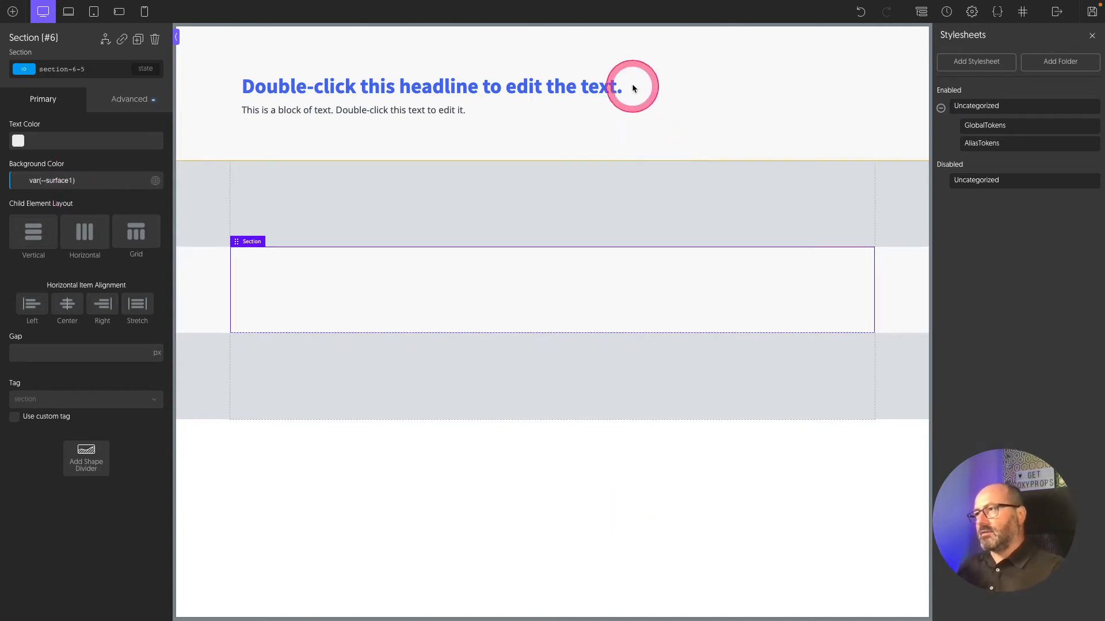
{"action": "left_click", "coordinate": [642, 321]}
{"action": "left_click", "coordinate": [643, 370]}
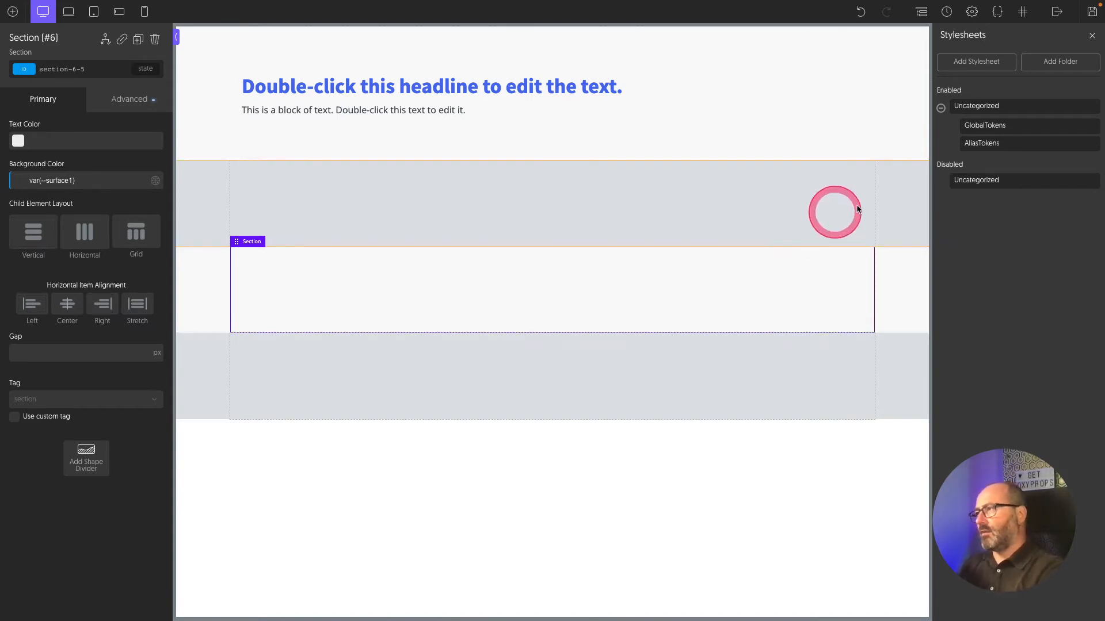
Set --surface4 to var(--oc-gray-5) in the AliasTokens stylesheet and collapse the code editor.
{"action": "left_click", "coordinate": [993, 146]}
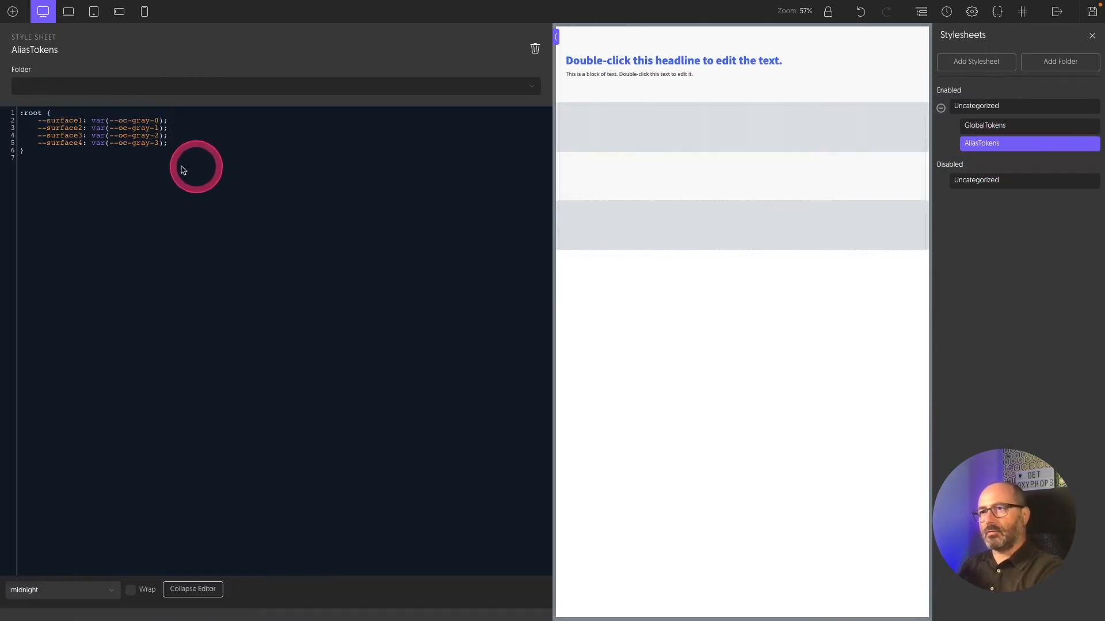
{"action": "left_click", "coordinate": [161, 143]}
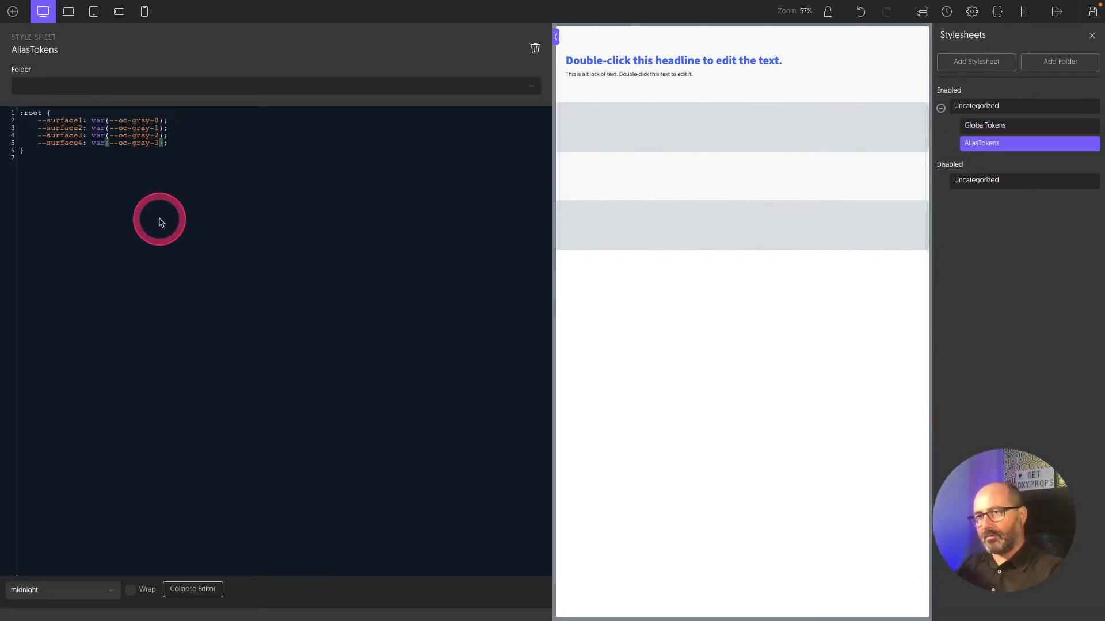
{"action": "key", "text": "BackSpace"}
{"action": "type", "text": "5"}
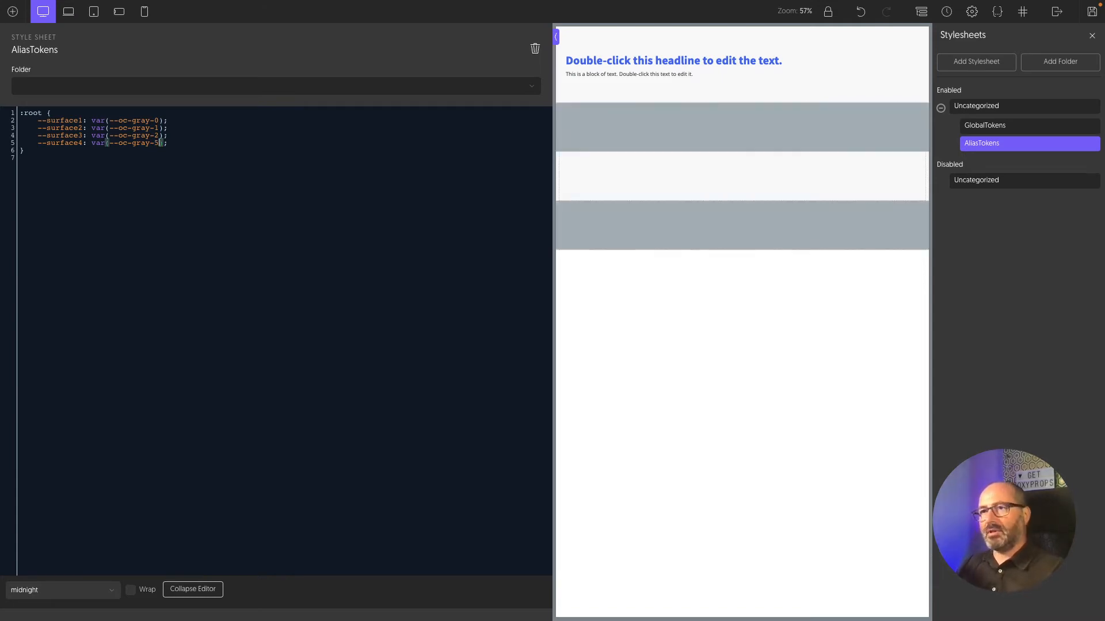
{"action": "left_click", "coordinate": [232, 222]}
{"action": "left_click", "coordinate": [193, 589]}
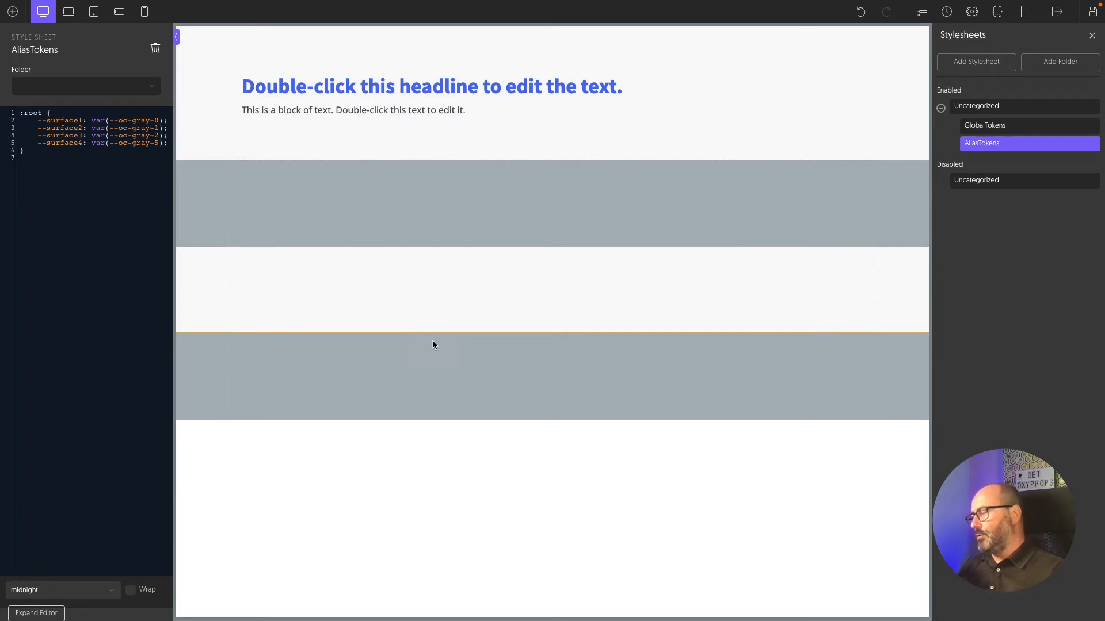
Restore --surface4 to var(--oc-gray-3) in the AliasTokens stylesheet.
{"action": "key", "text": "BackSpace"}
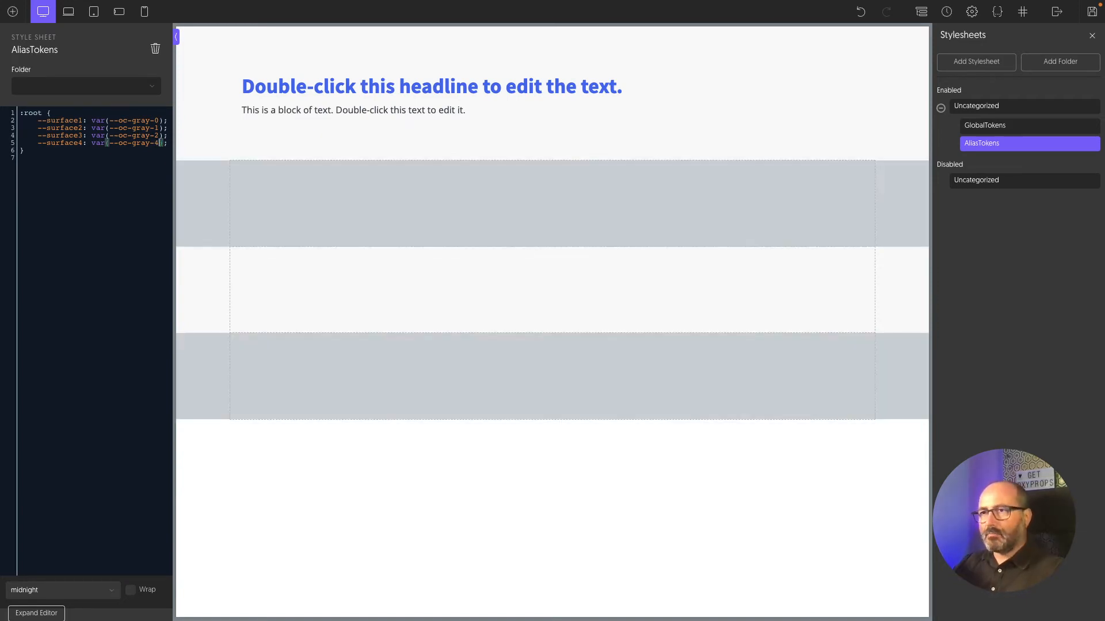
{"action": "type", "text": "3"}
{"action": "left_click", "coordinate": [114, 167]}
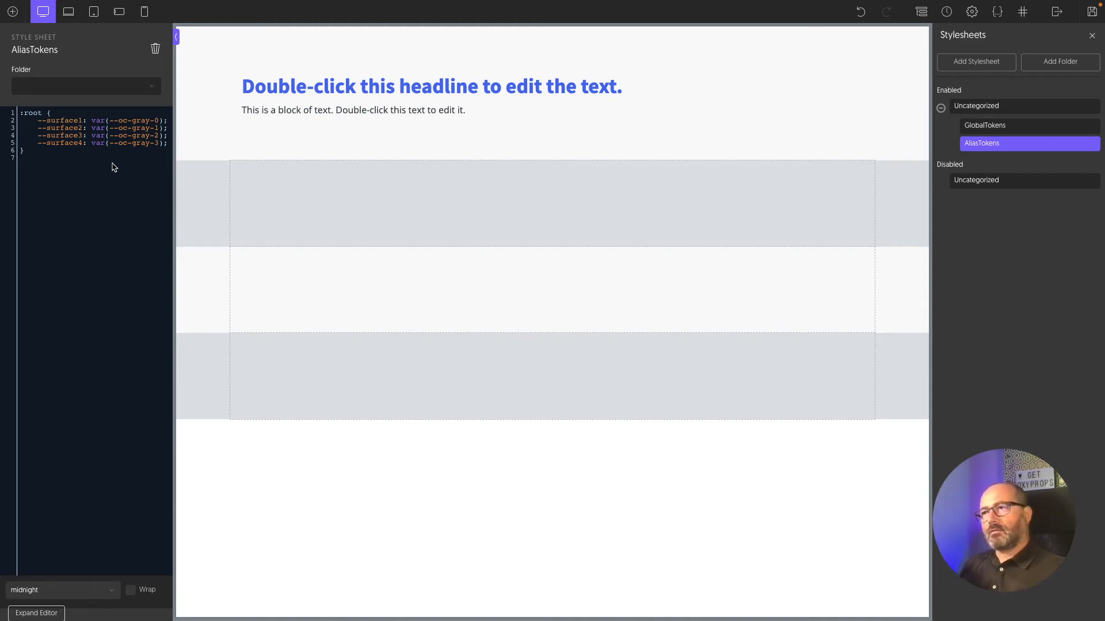
Add a --brand alias with the value var(--oc-indogo-6) below the surface aliases, separated by a blank line.
{"action": "left_click", "coordinate": [165, 143]}
{"action": "key", "text": "Return"}
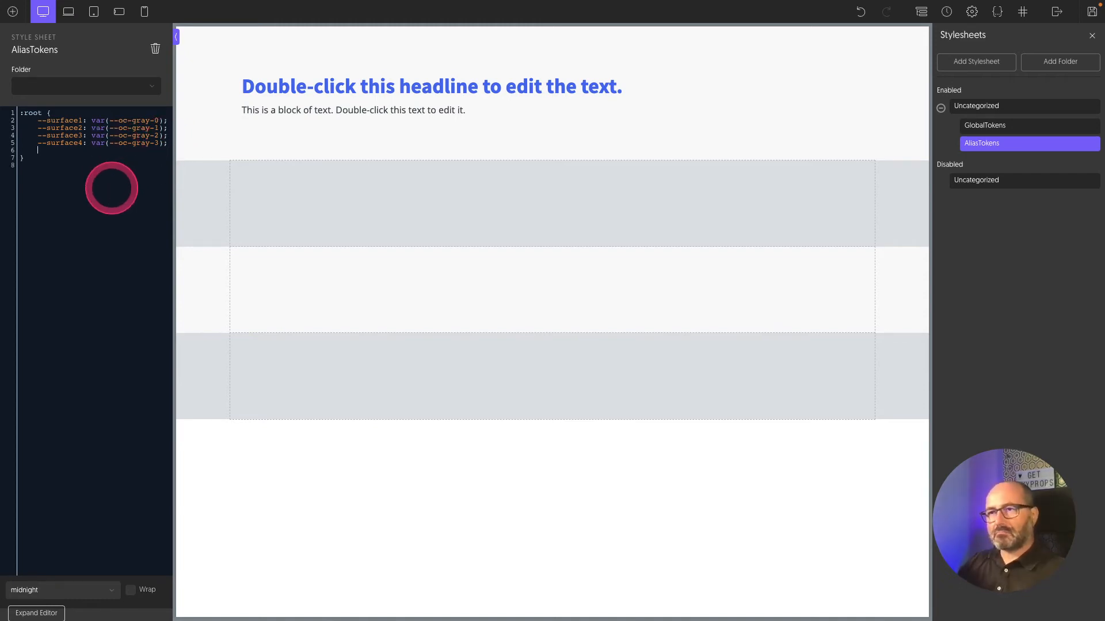
{"action": "type", "text": "--brand"}
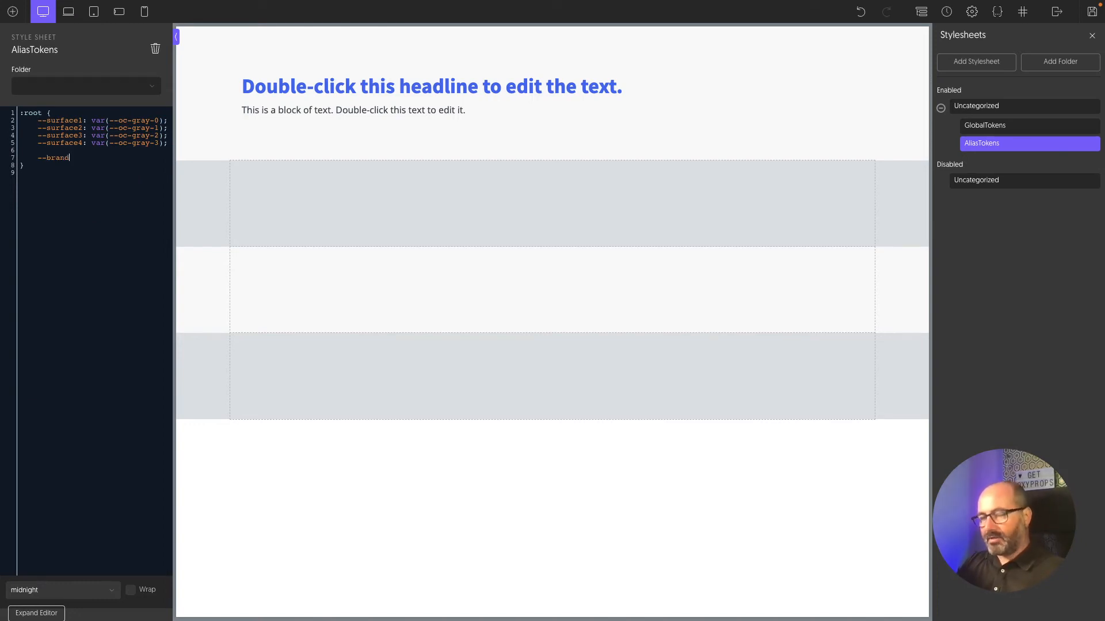
{"action": "type", "text": ": var(--oc-indogo-"}
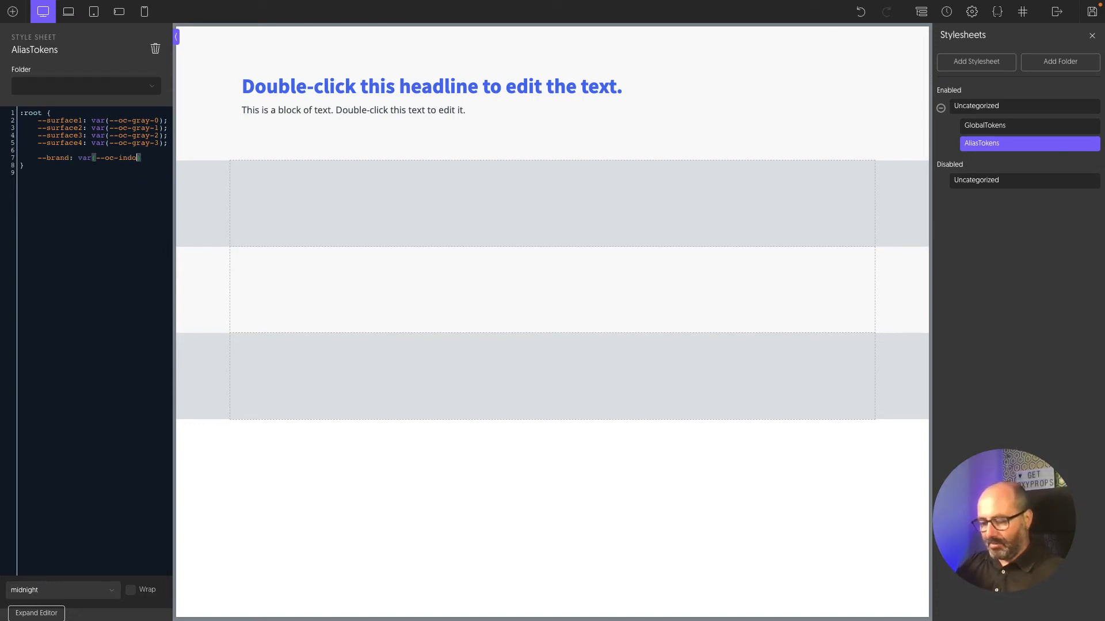
{"action": "type", "text": "6);"}
Add a --body-text alias with the value var(--oc-gray-7) below --brand, separated by a blank line.
{"action": "key", "text": "Return"}
{"action": "key", "text": "Return"}
{"action": "type", "text": "--"}
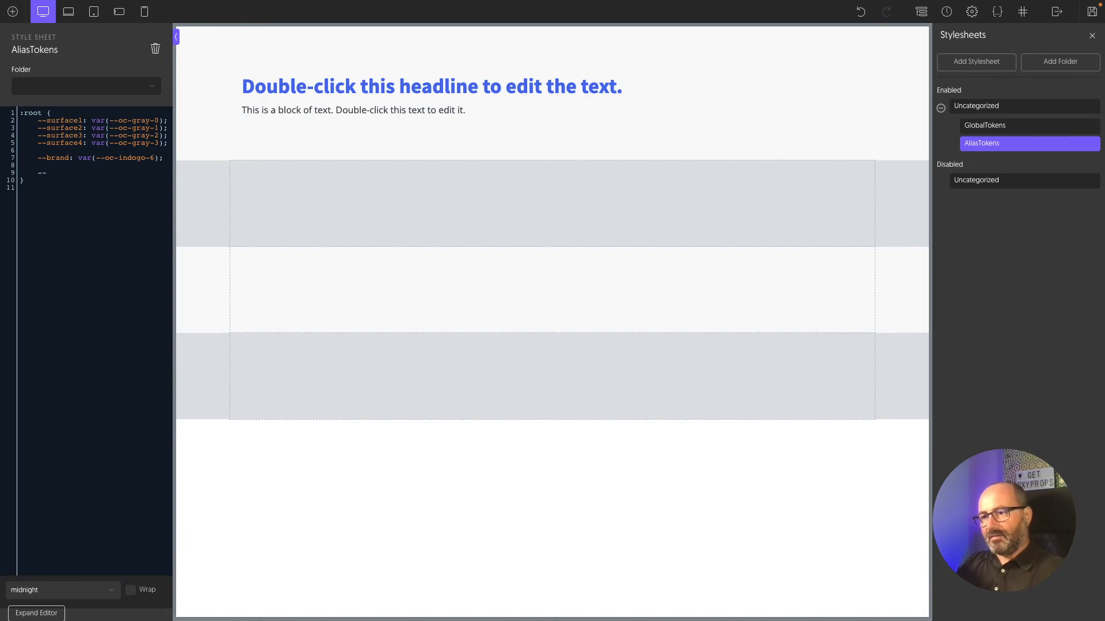
{"action": "type", "text": "body-text"}
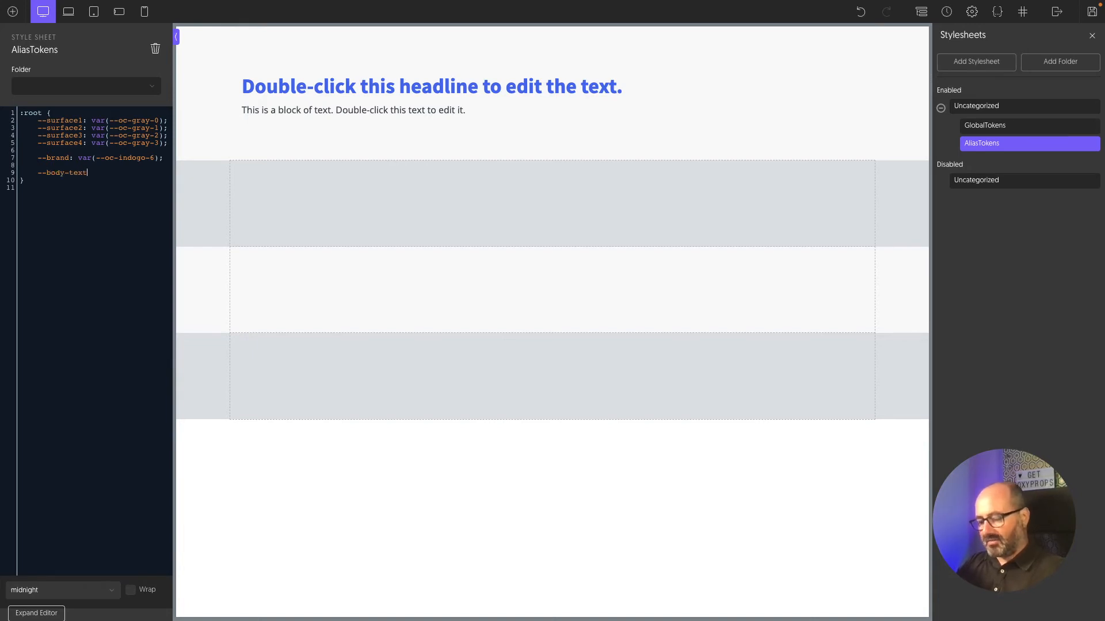
{"action": "type", "text": ": var(--oc-gray-"}
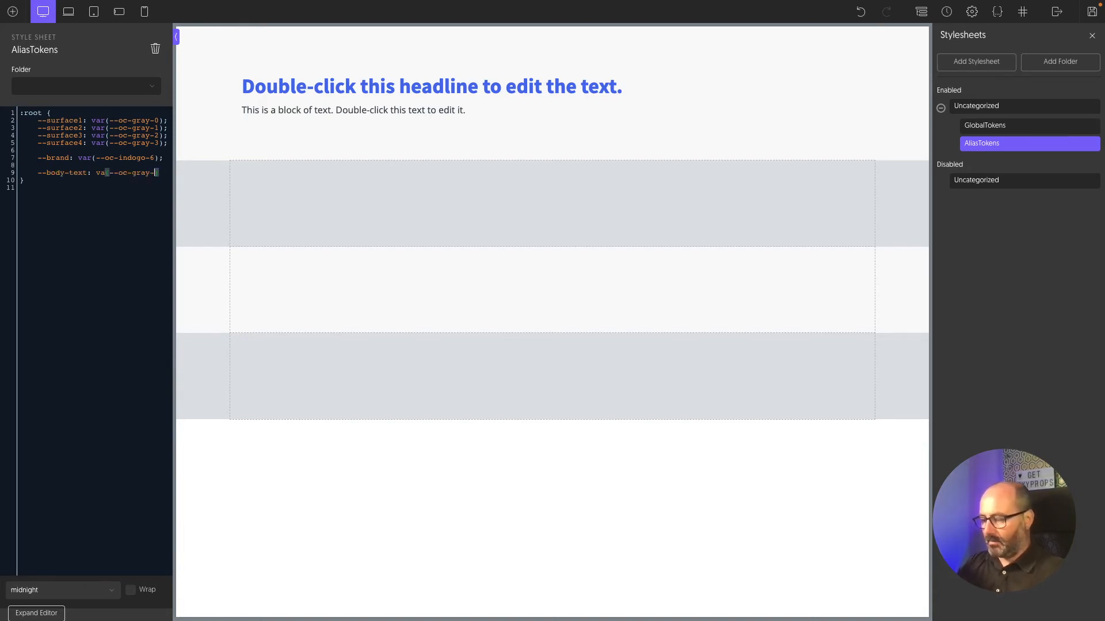
{"action": "type", "text": "7);"}
{"action": "left_click", "coordinate": [109, 190]}
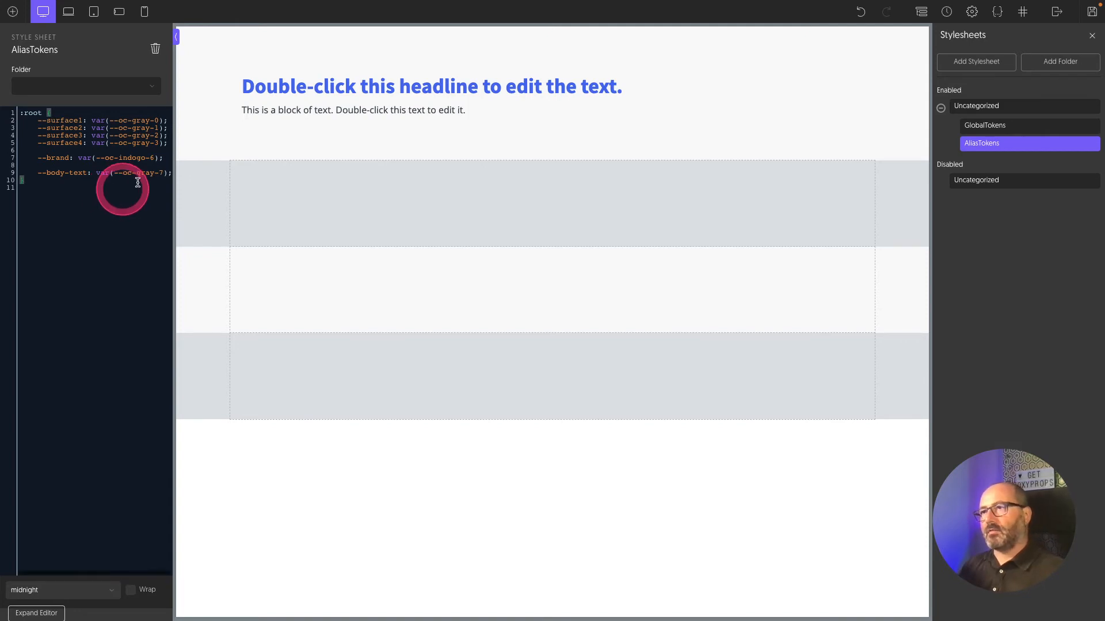
Set the headline's text color to var(--brand).
{"action": "left_click", "coordinate": [271, 87]}
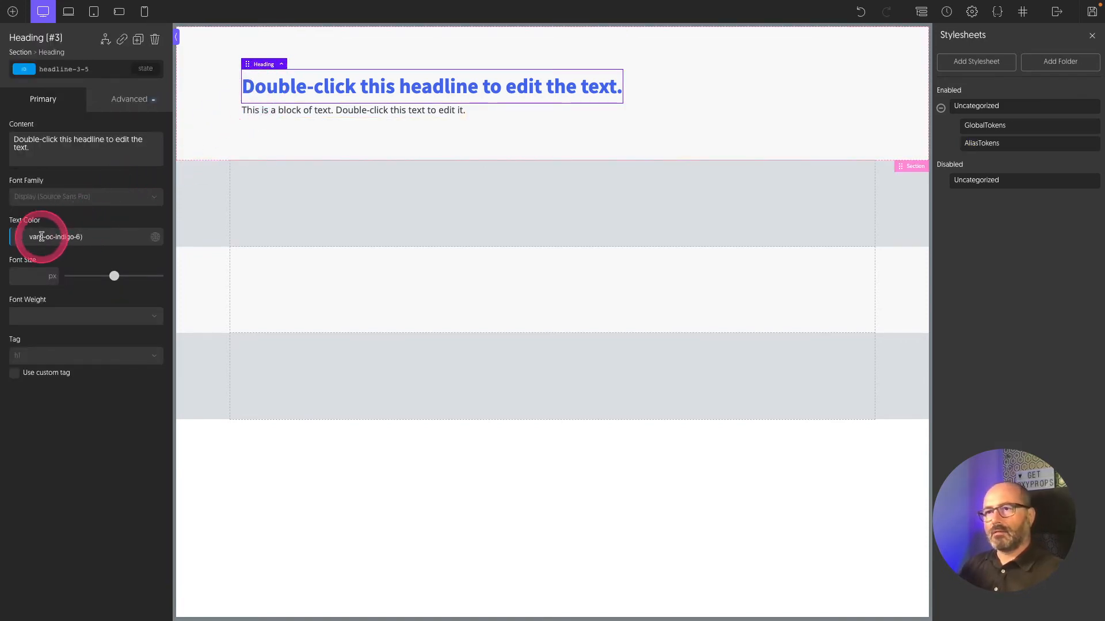
{"action": "left_click_drag", "start_coordinate": [41, 236], "coordinate": [80, 236]}
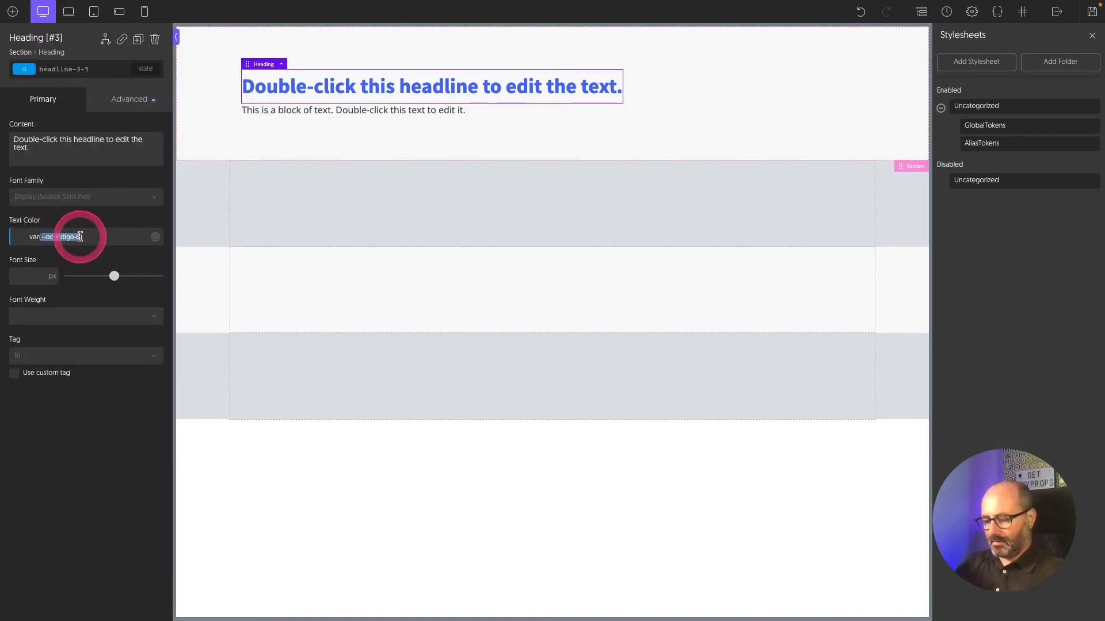
{"action": "type", "text": "--brand"}
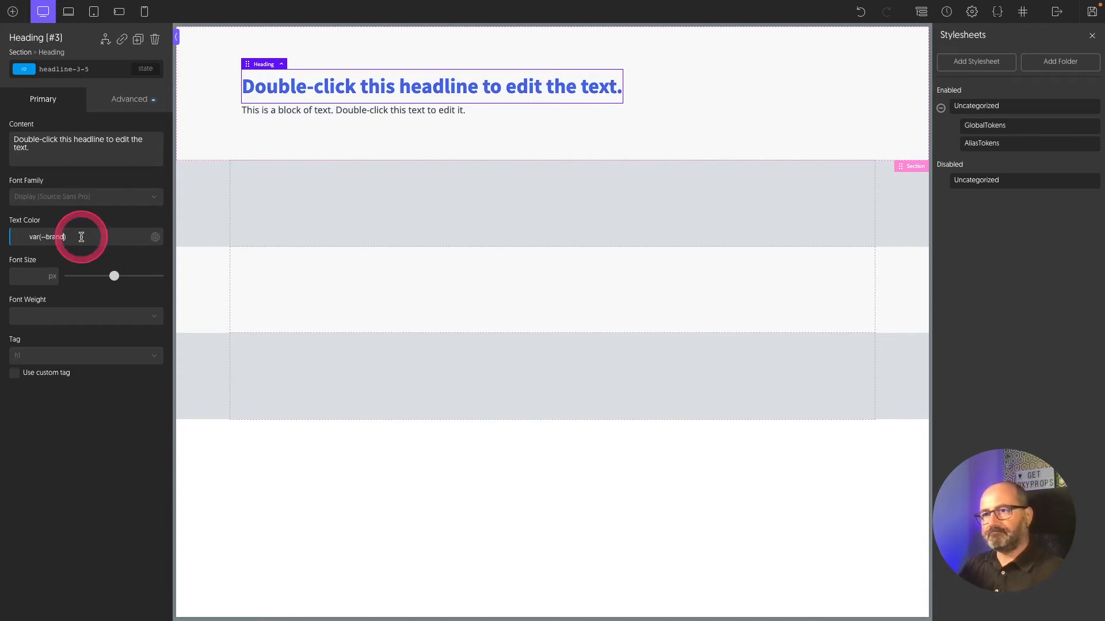
Set the first section's text color to var(--body-text).
{"action": "left_click", "coordinate": [274, 110]}
{"action": "left_click", "coordinate": [211, 119]}
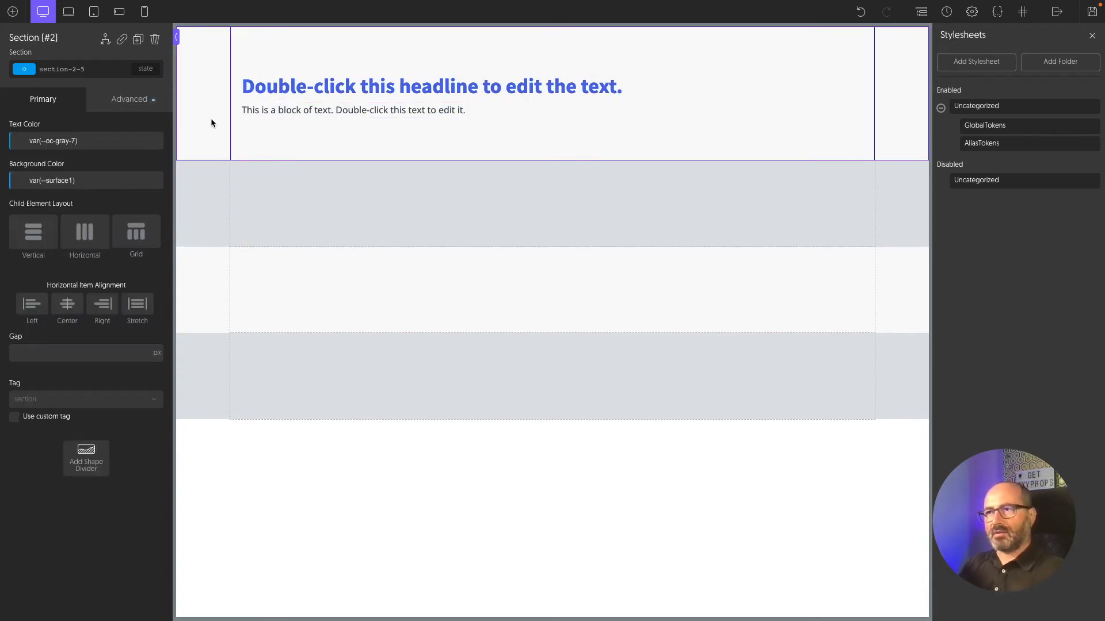
{"action": "left_click", "coordinate": [214, 119]}
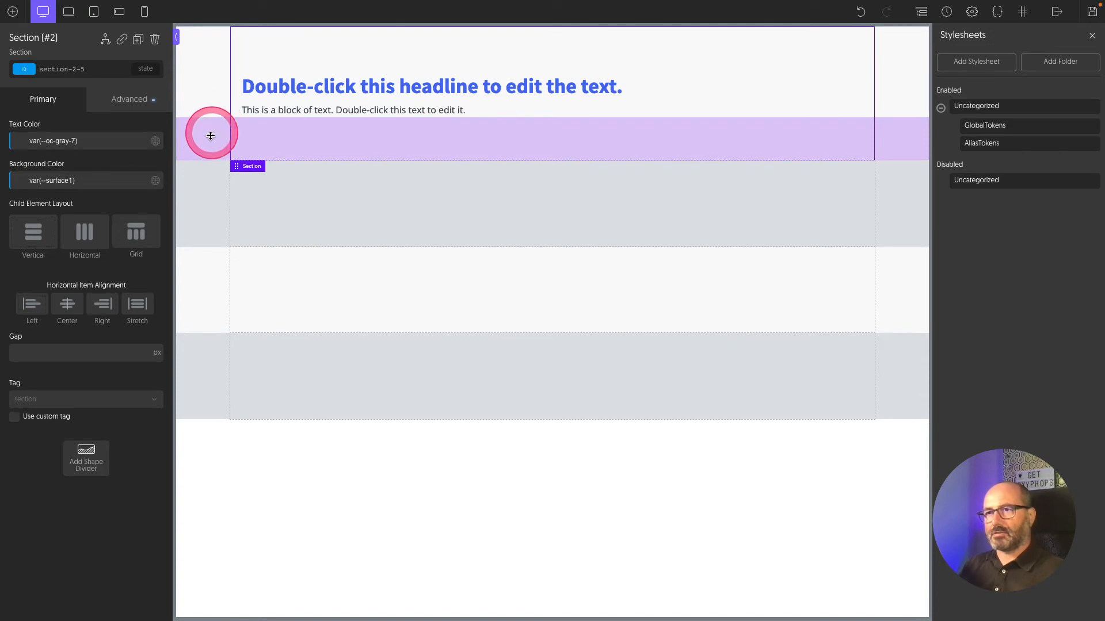
{"action": "left_click", "coordinate": [62, 141]}
{"action": "left_click_drag", "start_coordinate": [49, 141], "coordinate": [91, 172]}
{"action": "type", "text": "body"}
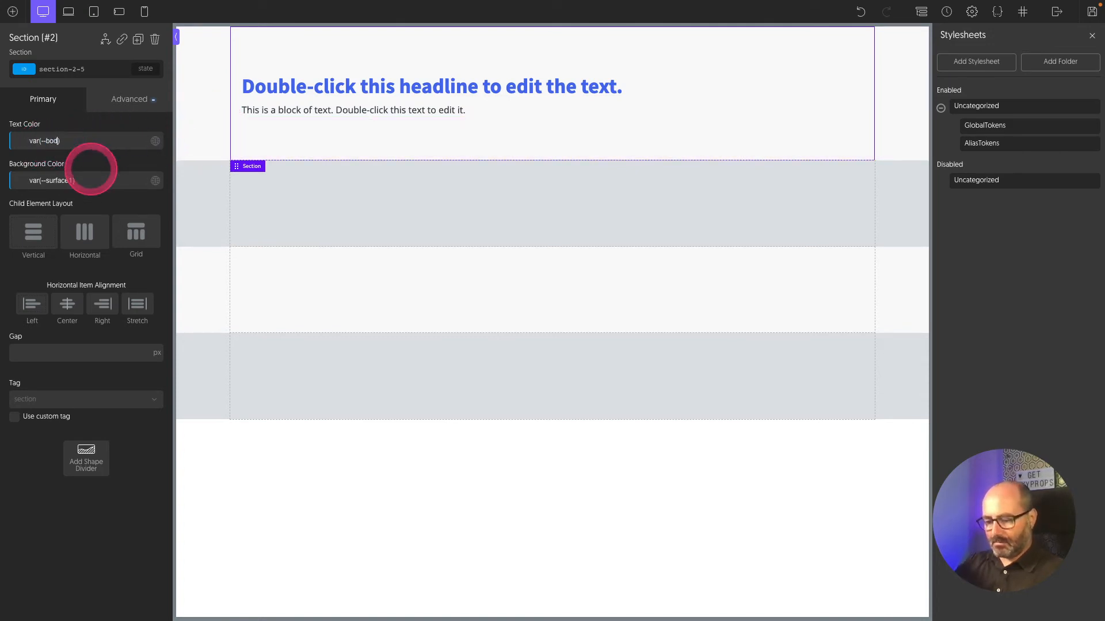
{"action": "type", "text": "-text"}
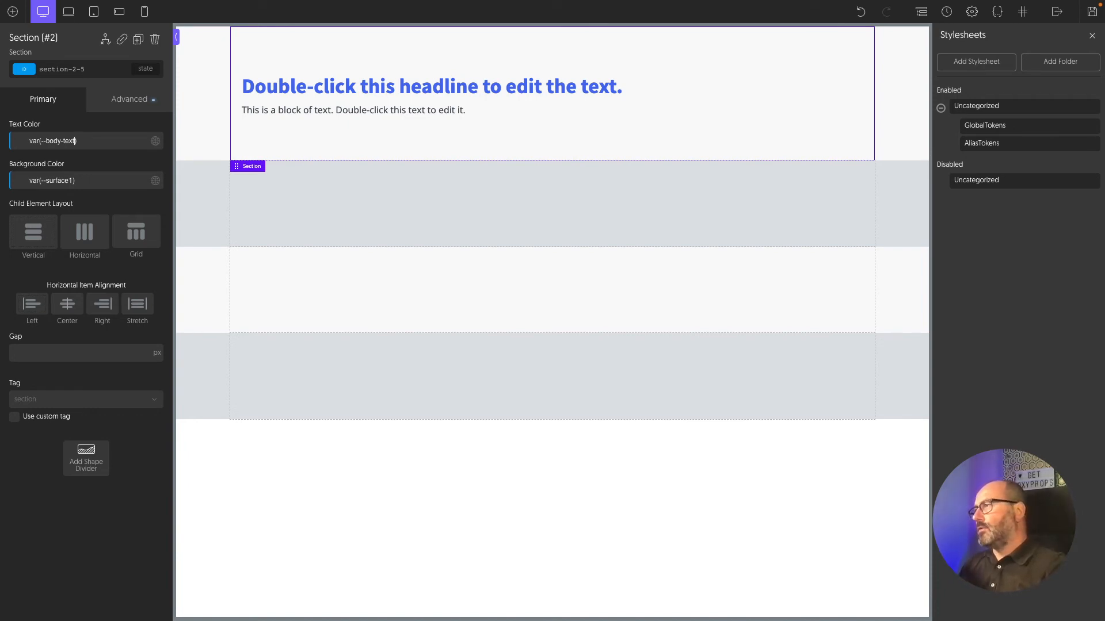
Create a new stylesheet named Normalize.
{"action": "left_click", "coordinate": [981, 62]}
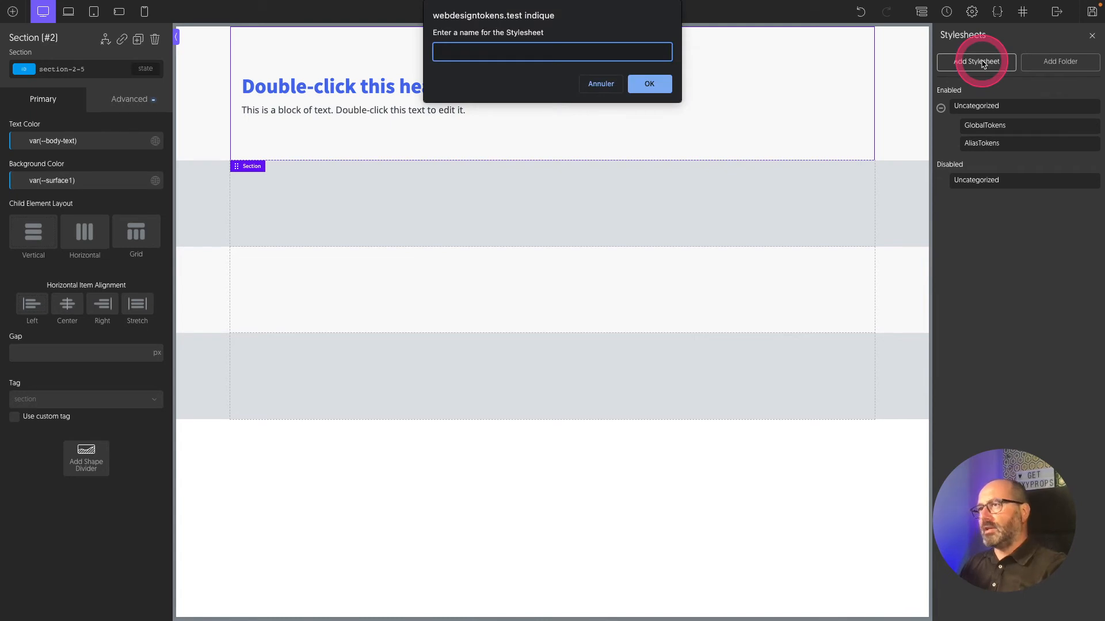
{"action": "type", "text": "MainStyles"}
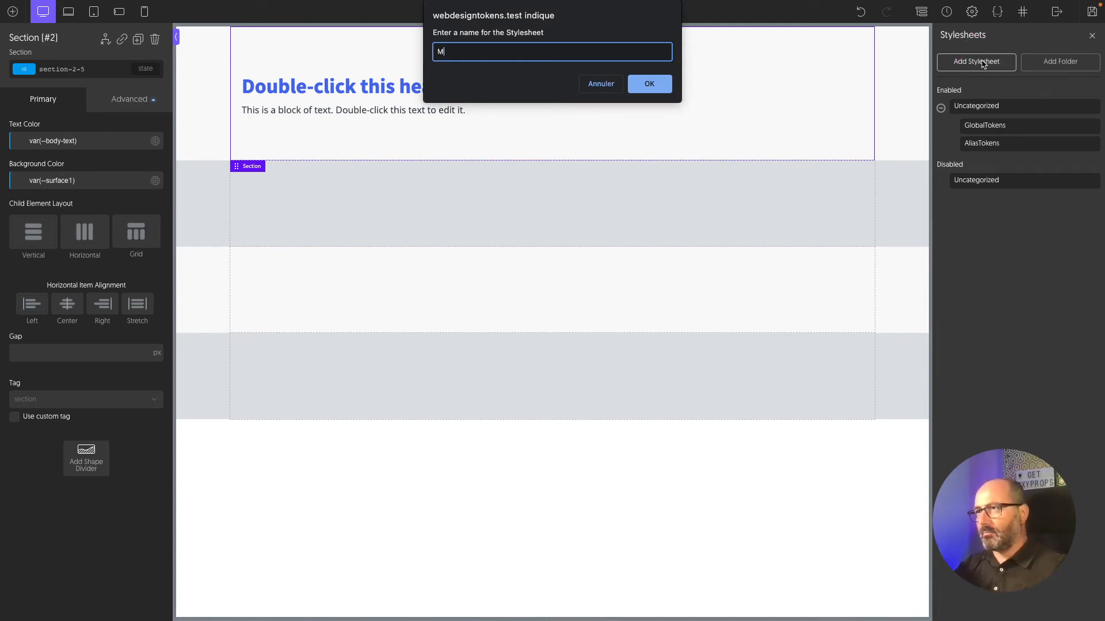
{"action": "left_click", "coordinate": [652, 86]}
{"action": "left_click_drag", "start_coordinate": [476, 52], "coordinate": [433, 54]}
{"action": "type", "text": "Normalize"}
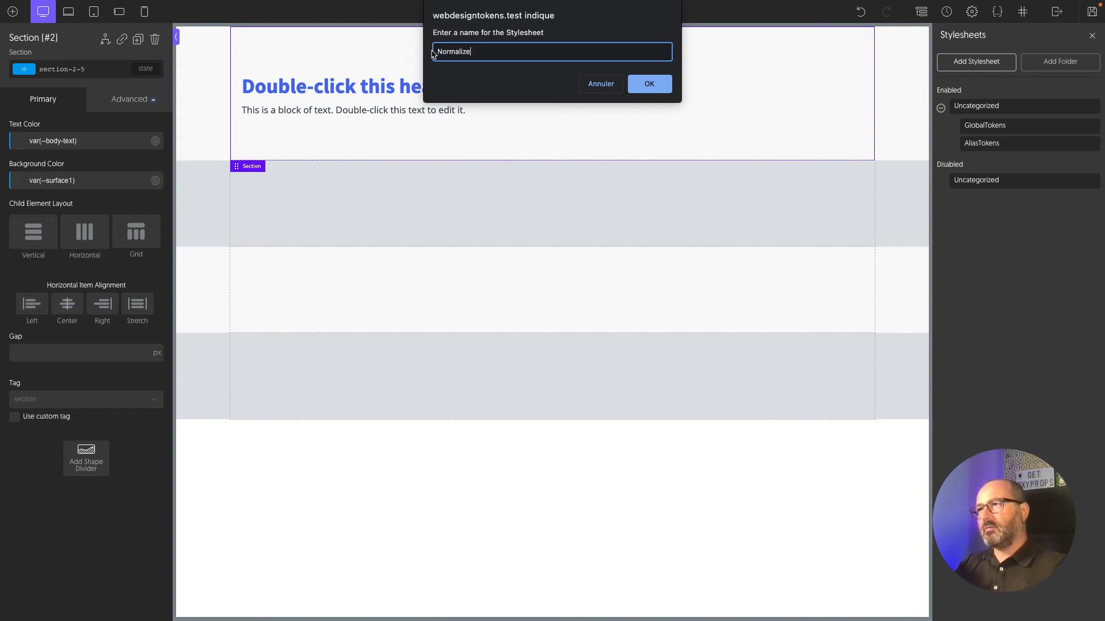
{"action": "left_click", "coordinate": [655, 84]}
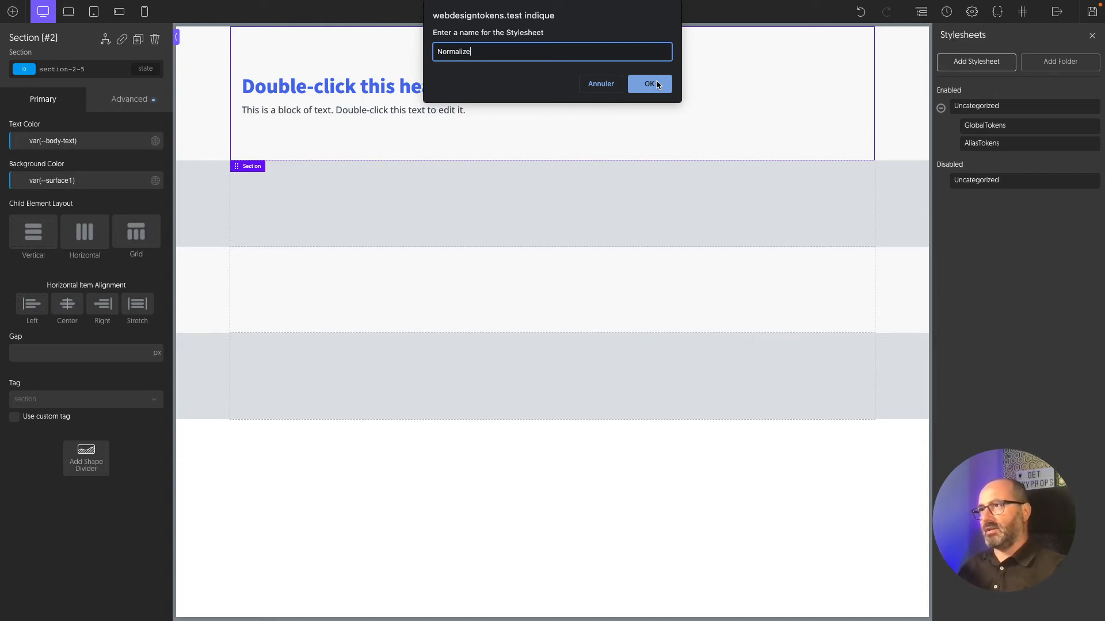
{"action": "left_click", "coordinate": [657, 84]}
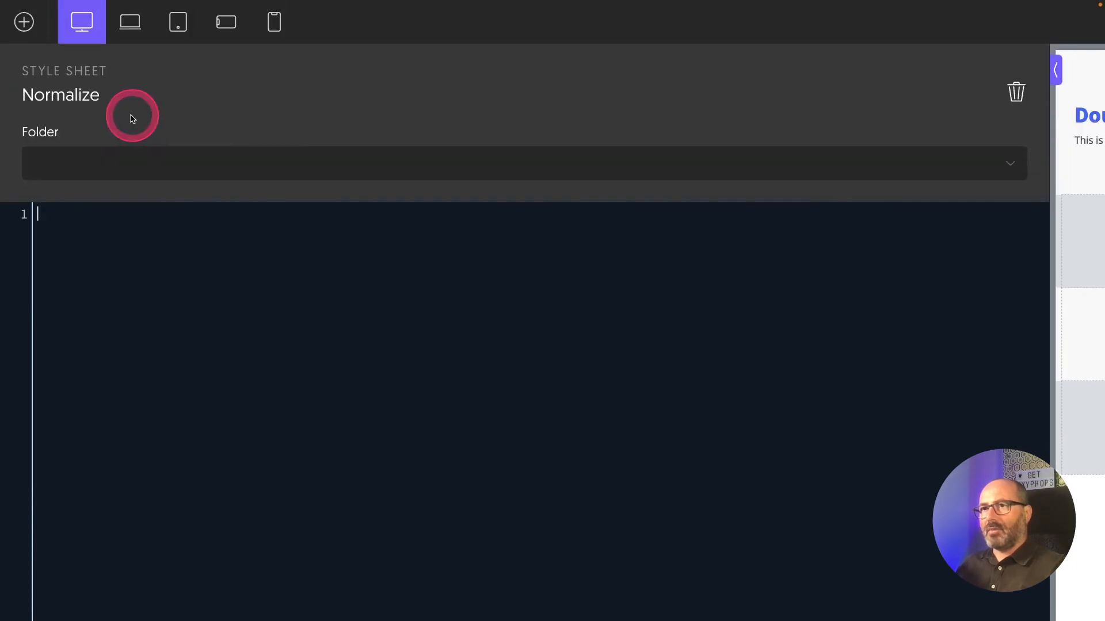
Write an html rule in the Normalize stylesheet that sets background-color to var(--surface1).
{"action": "type", "text": "html"}
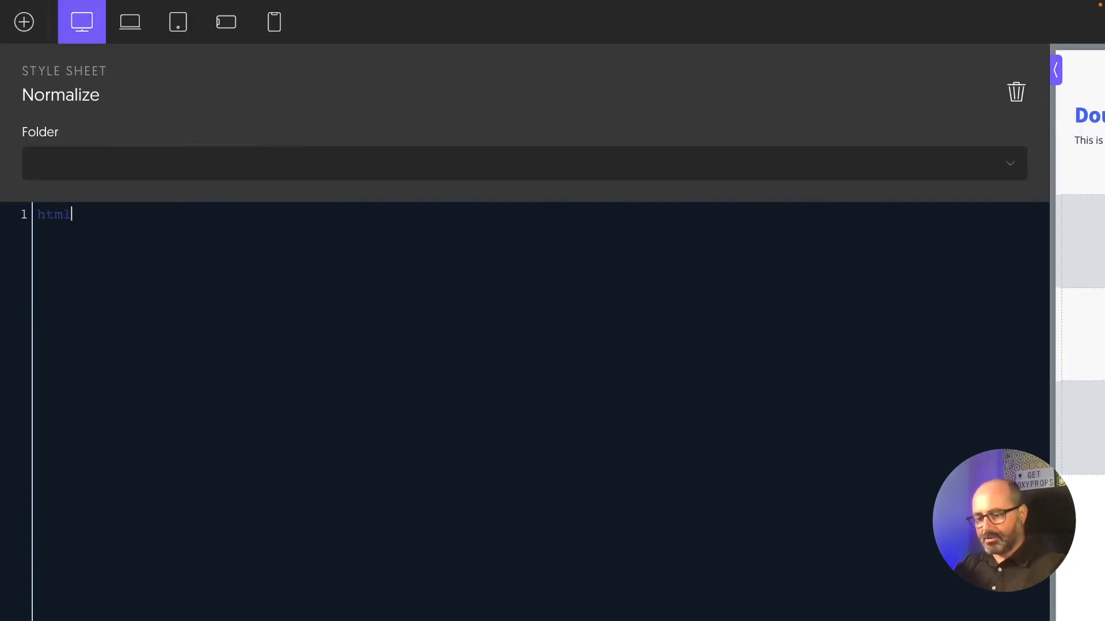
{"action": "type", "text": " {"}
{"action": "key", "text": "Return"}
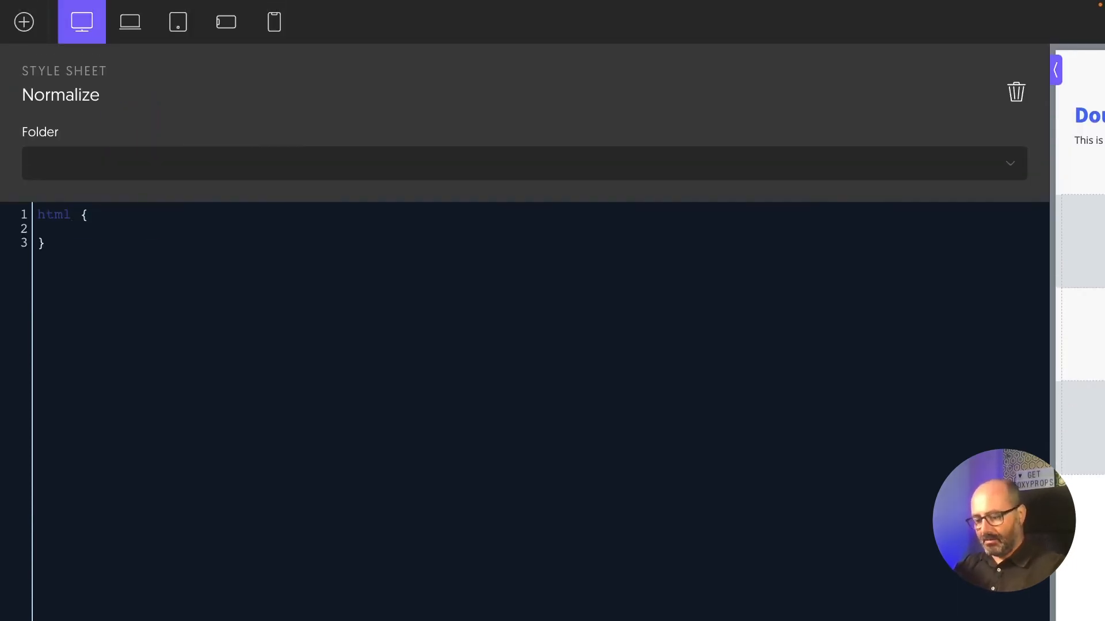
{"action": "type", "text": "bacground-color: var(--surface"}
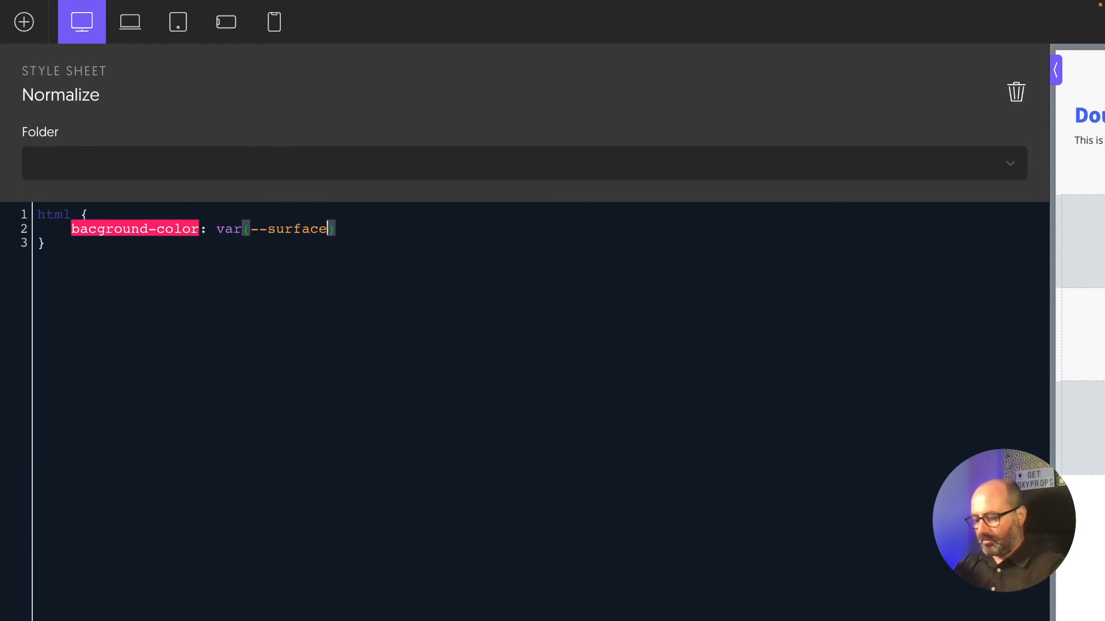
{"action": "type", "text": "1);"}
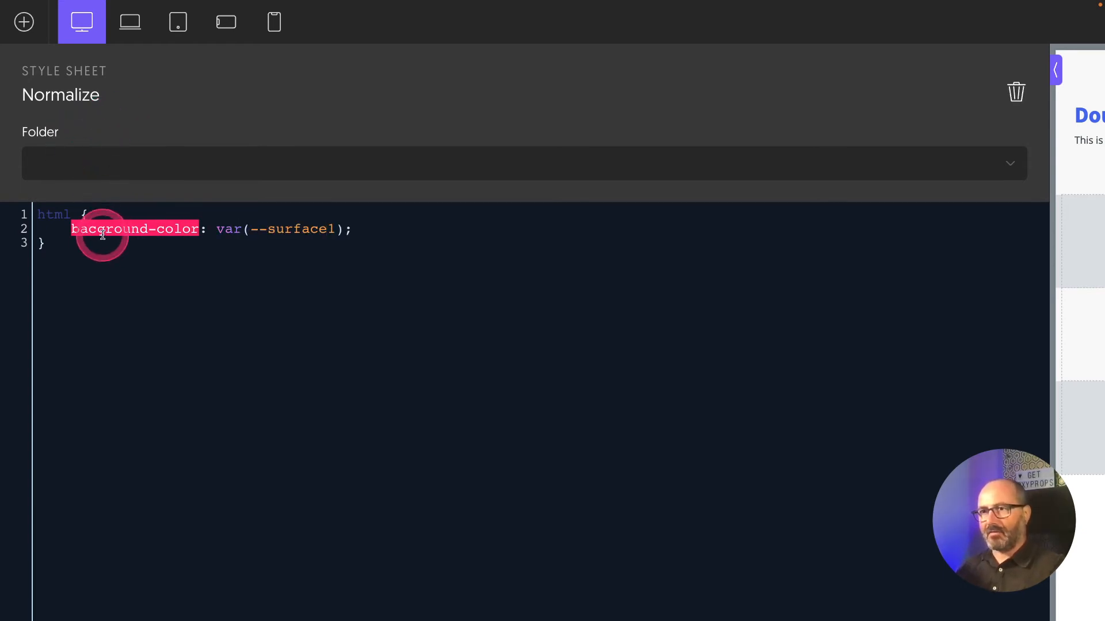
{"action": "left_click", "coordinate": [99, 230]}
{"action": "type", "text": "k"}
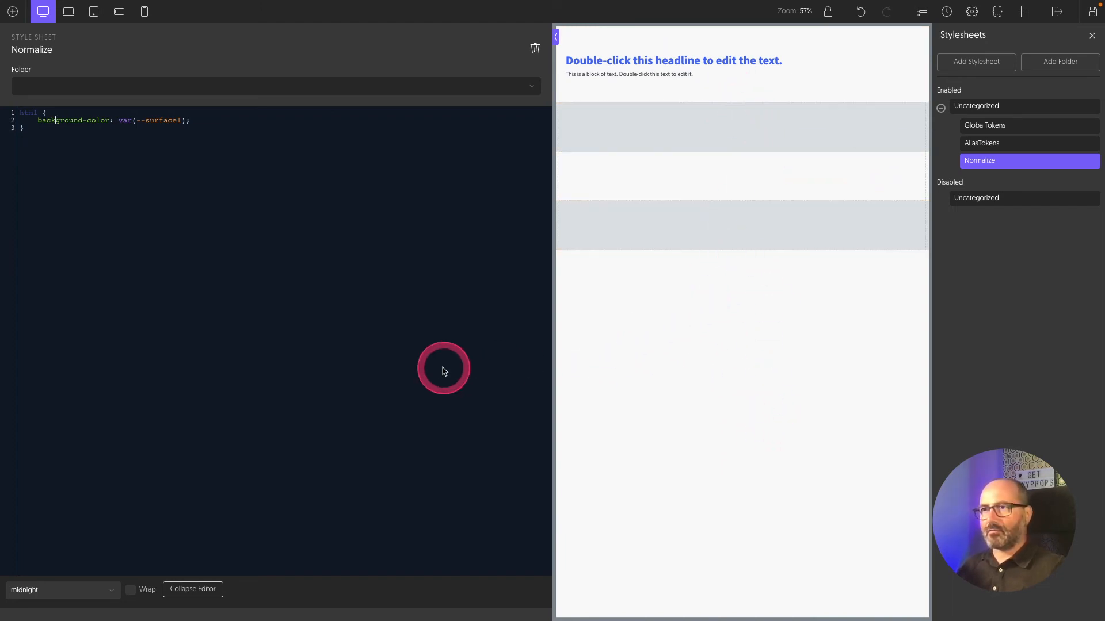
{"action": "left_click", "coordinate": [993, 149]}
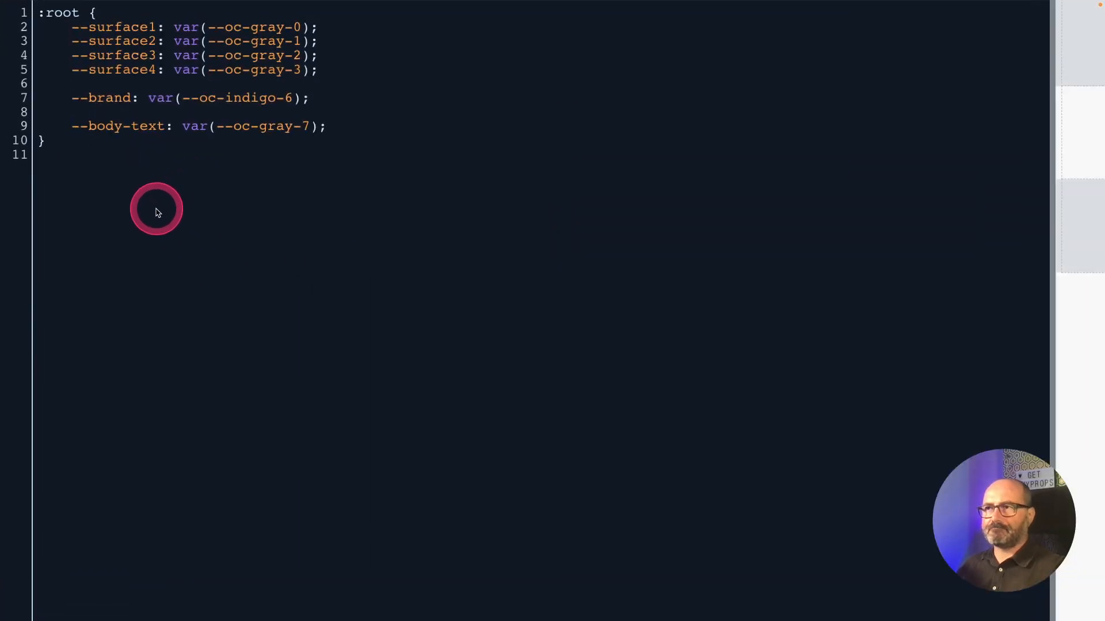
{"action": "left_click", "coordinate": [156, 209]}
{"action": "key", "text": "Return"}
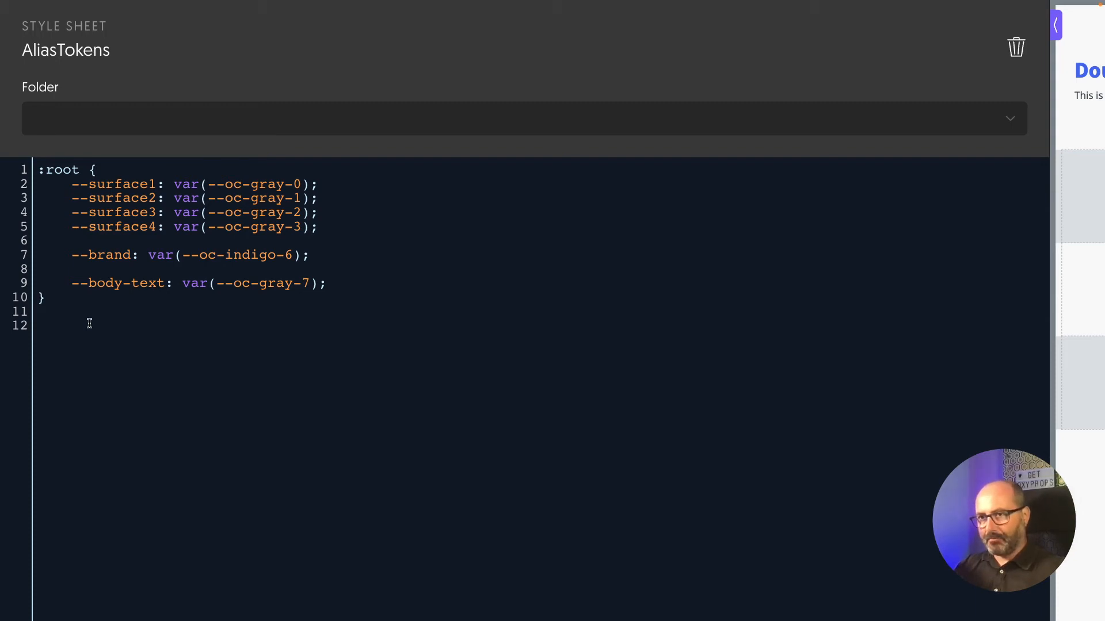
{"action": "type", "text": "@media (prefers"}
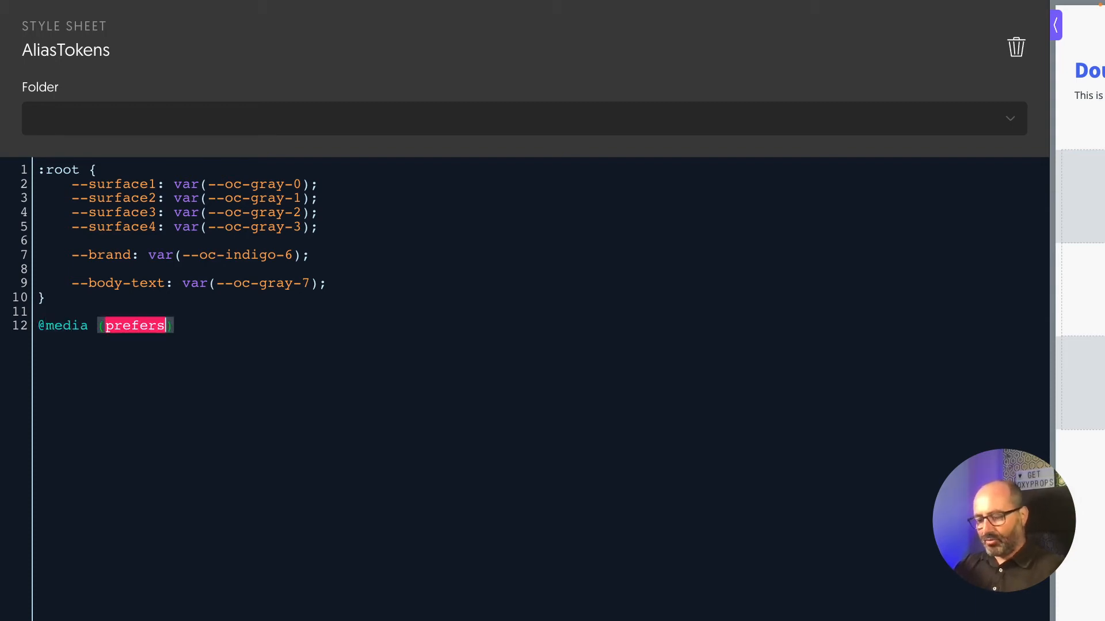
{"action": "type", "text": "-color-s"}
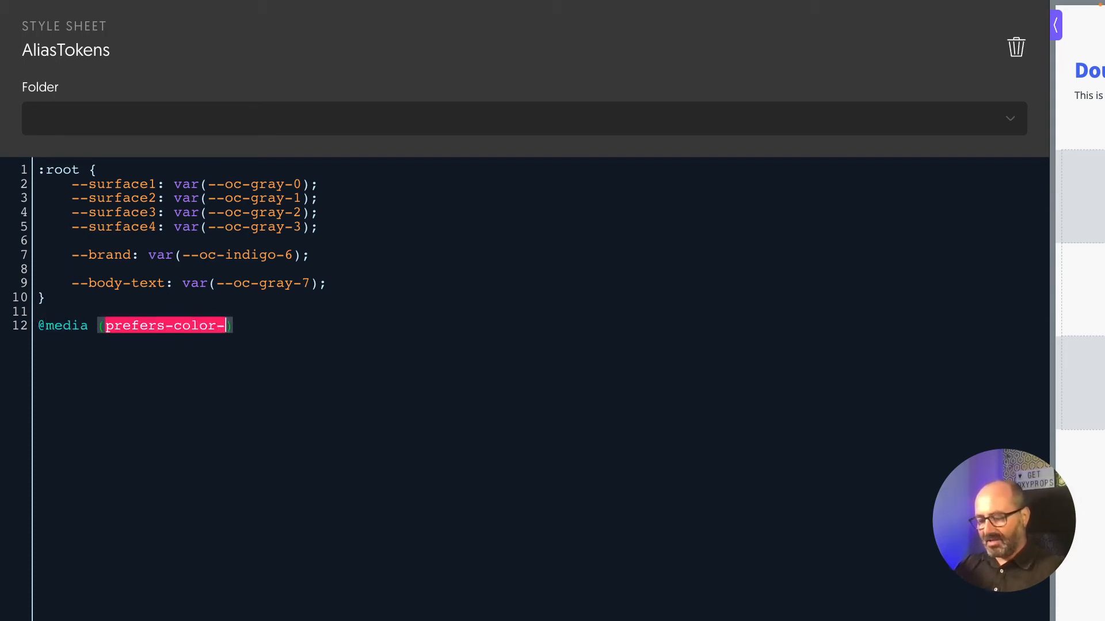
{"action": "type", "text": "cheme: dark"}
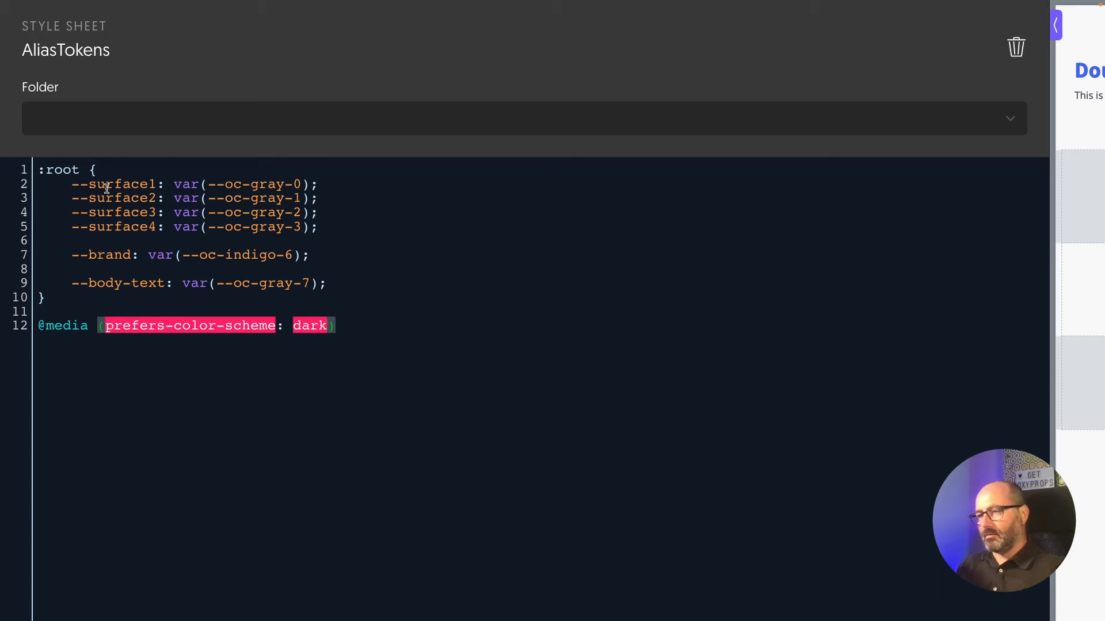
{"action": "type", "text": ") {"}
{"action": "key", "text": "Return"}
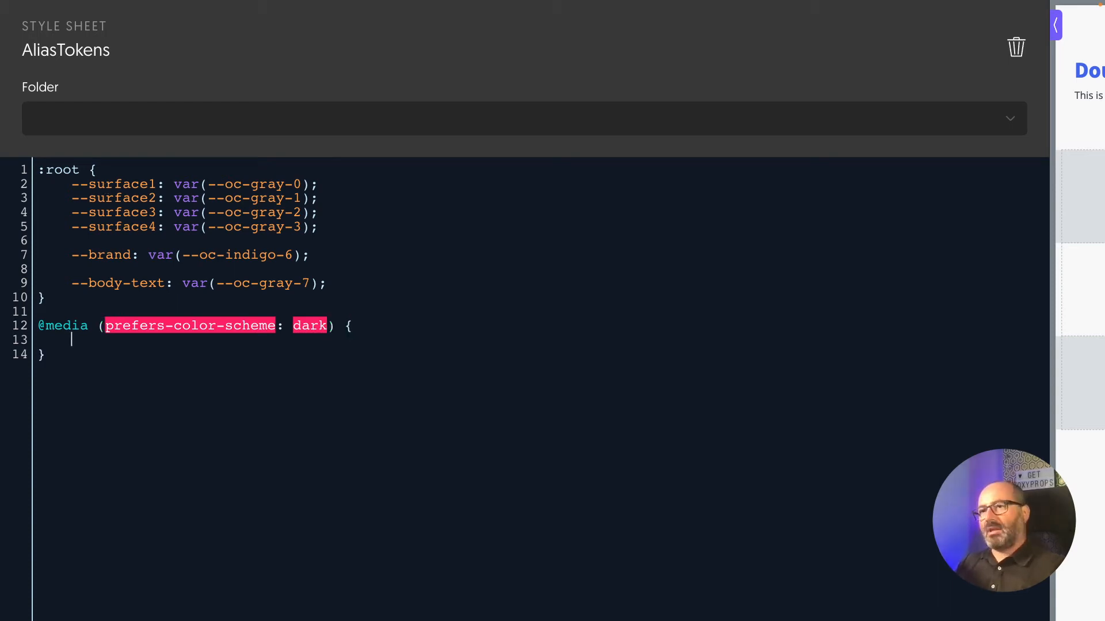
Copy the whole :root rule with its surface, brand and body-text aliases into the dark media query.
{"action": "left_click_drag", "start_coordinate": [92, 300], "coordinate": [86, 203]}
{"action": "key", "text": "ctrl+c"}
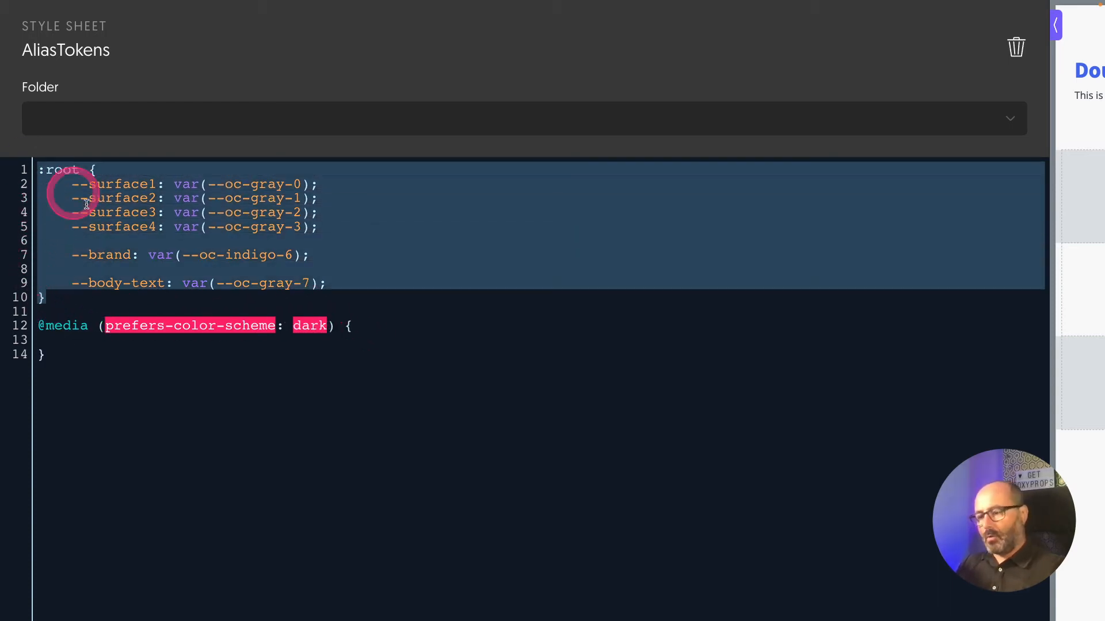
{"action": "left_click", "coordinate": [79, 330]}
{"action": "key", "text": "ctrl+v"}
{"action": "left_click", "coordinate": [247, 353]}
{"action": "left_click", "coordinate": [184, 369]}
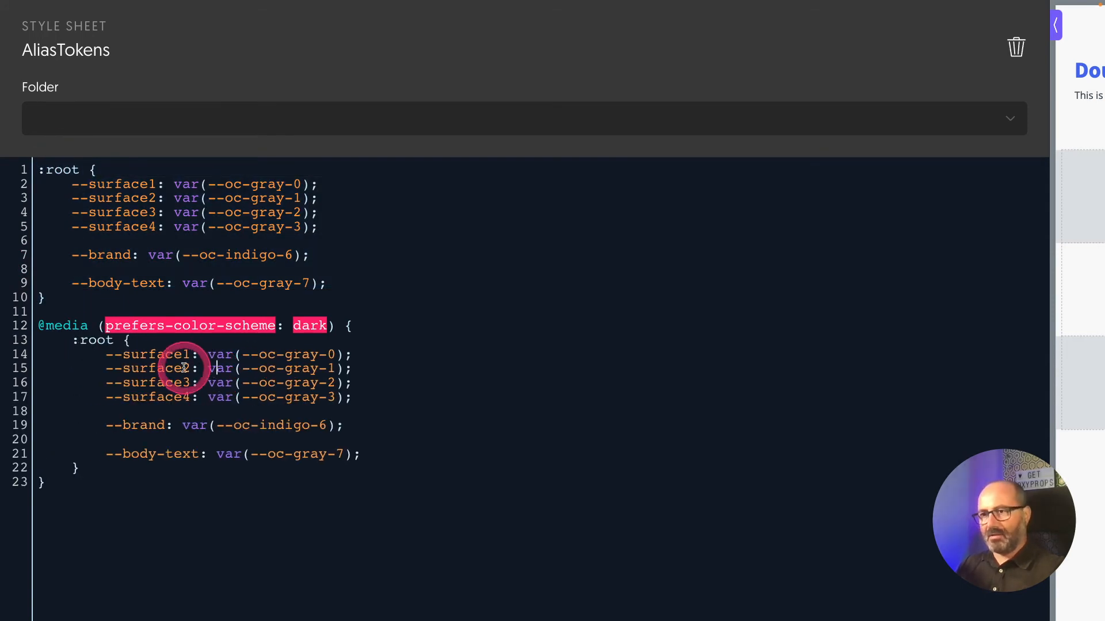
In the dark media query, map --surface1 to --surface4 to --oc-gray-9, --oc-gray-8, --oc-gray-7 and --oc-gray-6 respectively.
{"action": "left_click", "coordinate": [174, 357]}
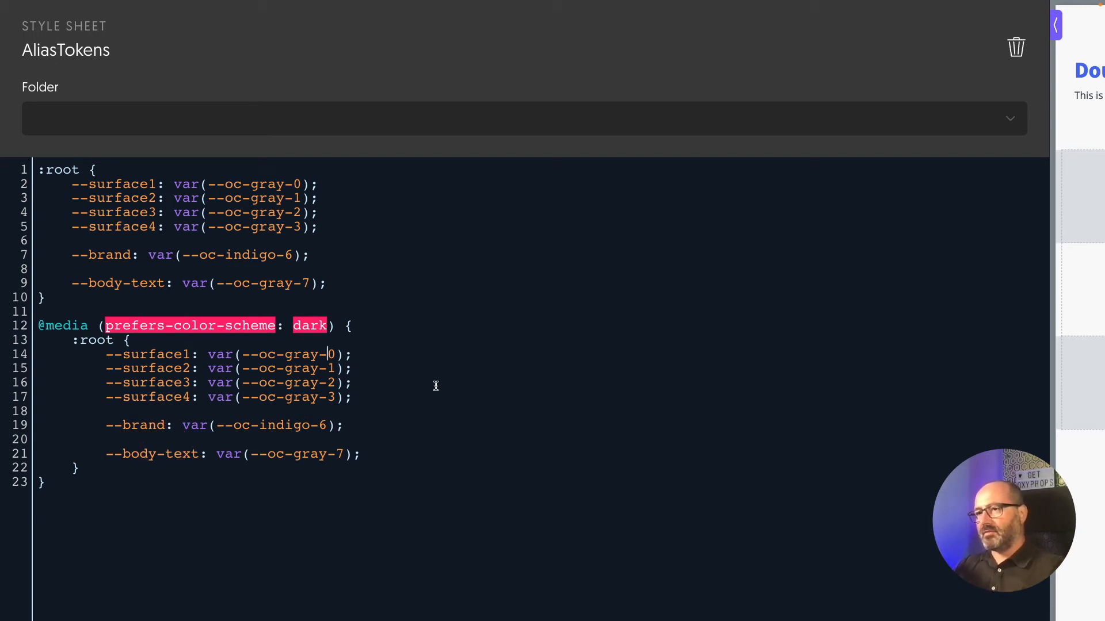
{"action": "key", "text": "shift+Right"}
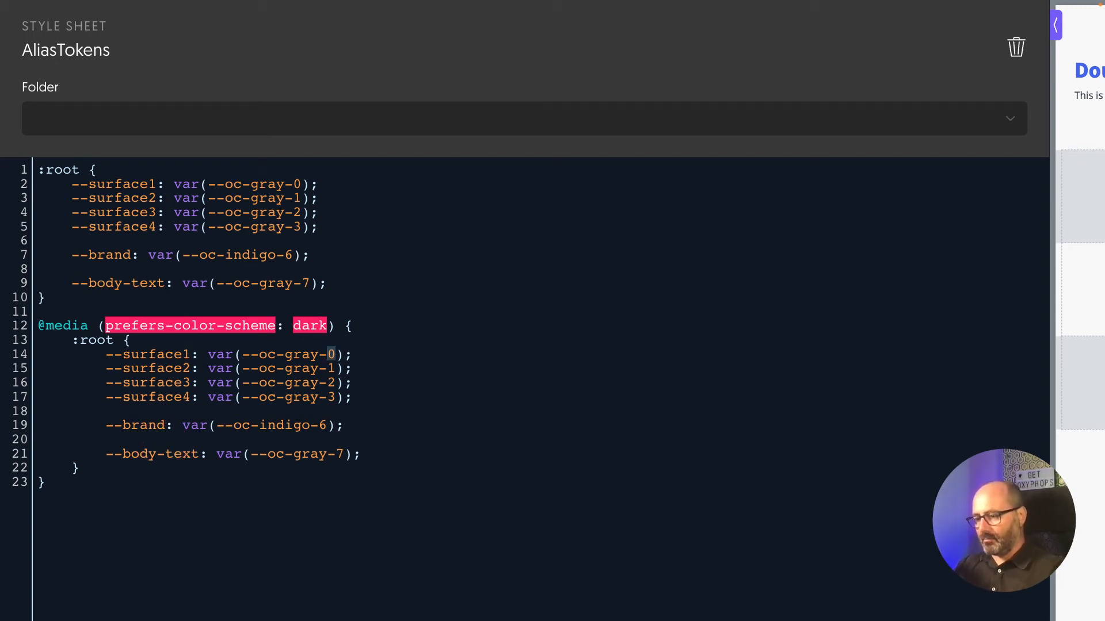
{"action": "type", "text": "9"}
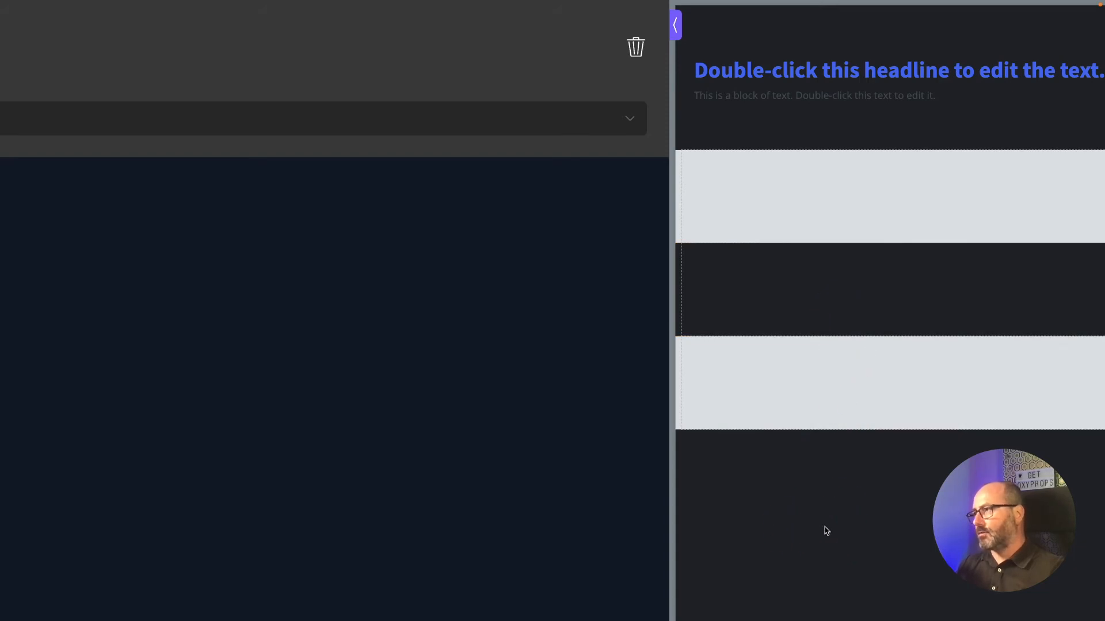
{"action": "left_click", "coordinate": [513, 468]}
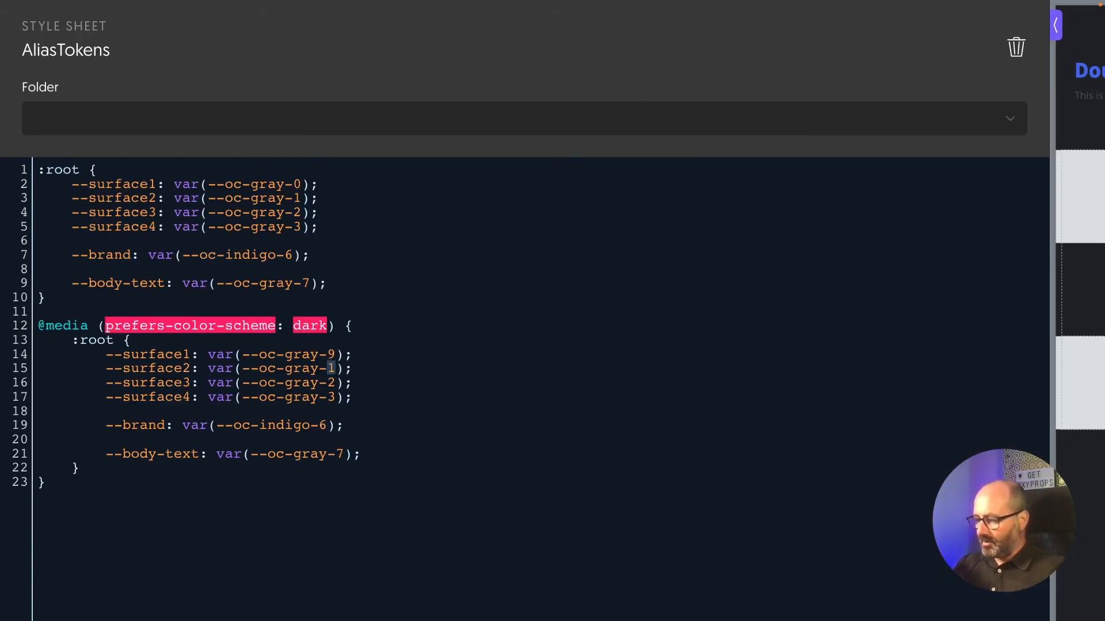
{"action": "key", "text": "BackSpace"}
{"action": "type", "text": "8"}
{"action": "key", "text": "Down"}
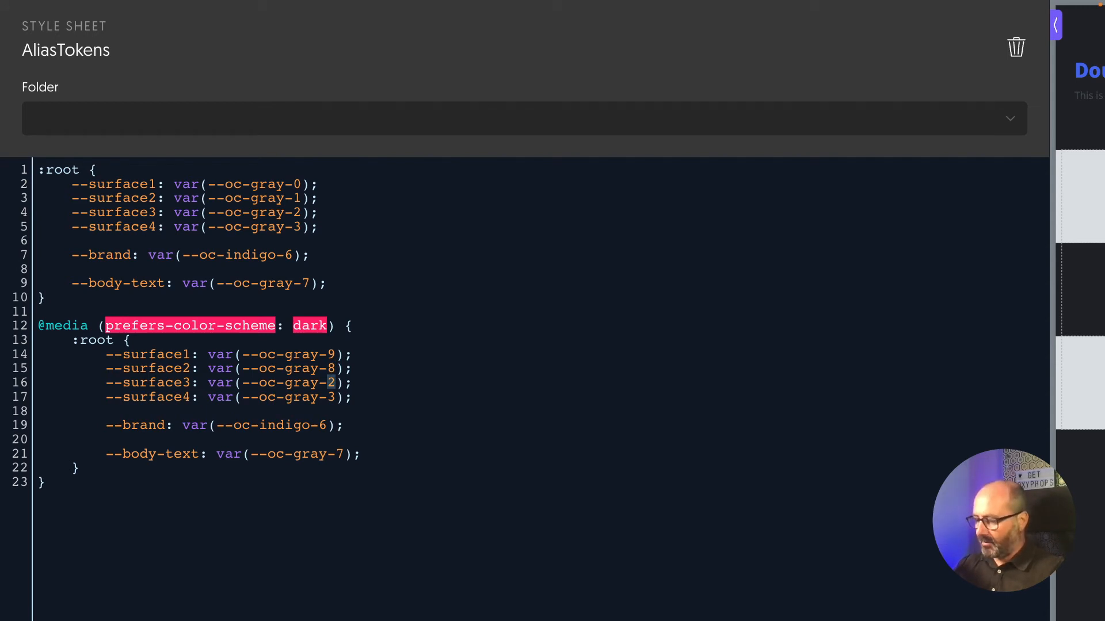
{"action": "key", "text": "BackSpace"}
{"action": "type", "text": "7"}
{"action": "key", "text": "Down"}
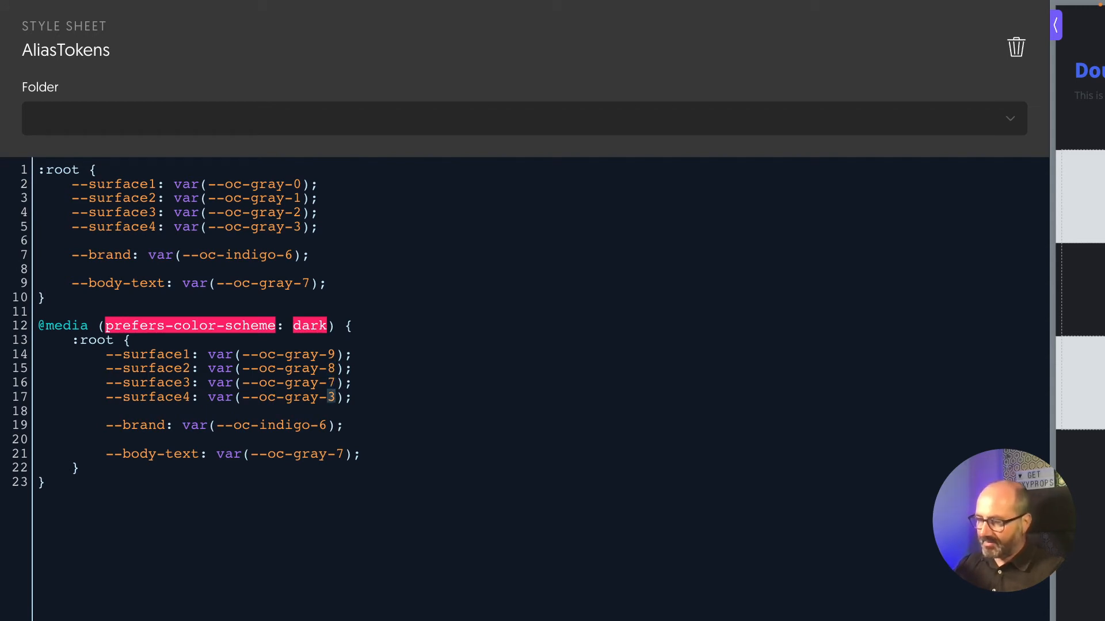
{"action": "key", "text": "BackSpace"}
{"action": "type", "text": "6"}
In the dark media query, set --brand to var(--oc-indigo-3) and --body-text to var(--oc-gray-2).
{"action": "key", "text": "Down"}
{"action": "key", "text": "Down"}
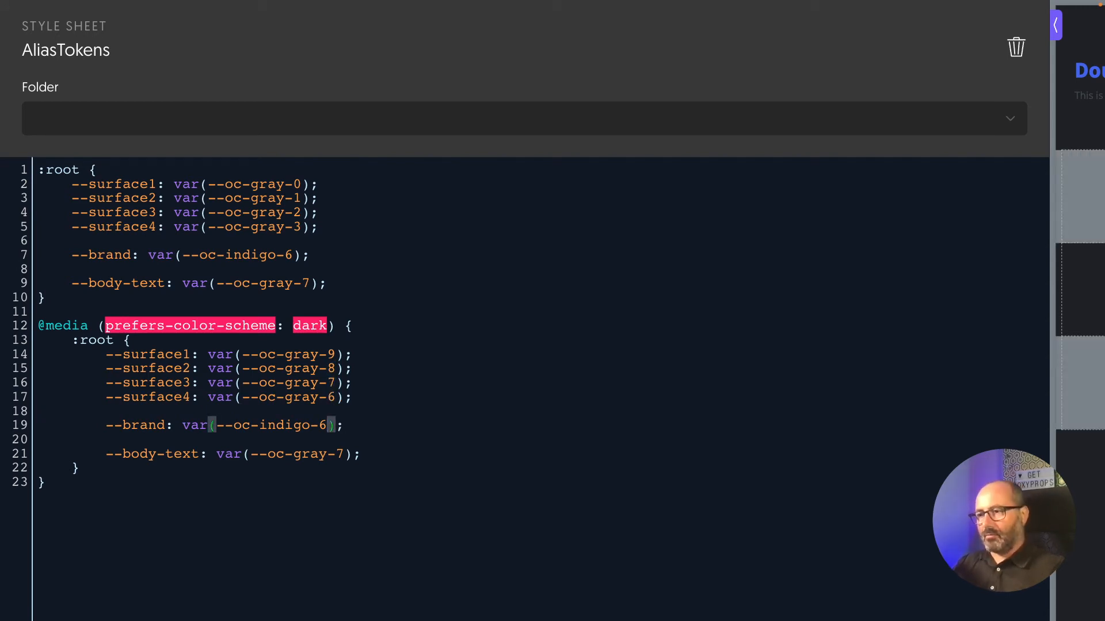
{"action": "key", "text": "shift+Left"}
{"action": "type", "text": "3"}
{"action": "key", "text": "Down"}
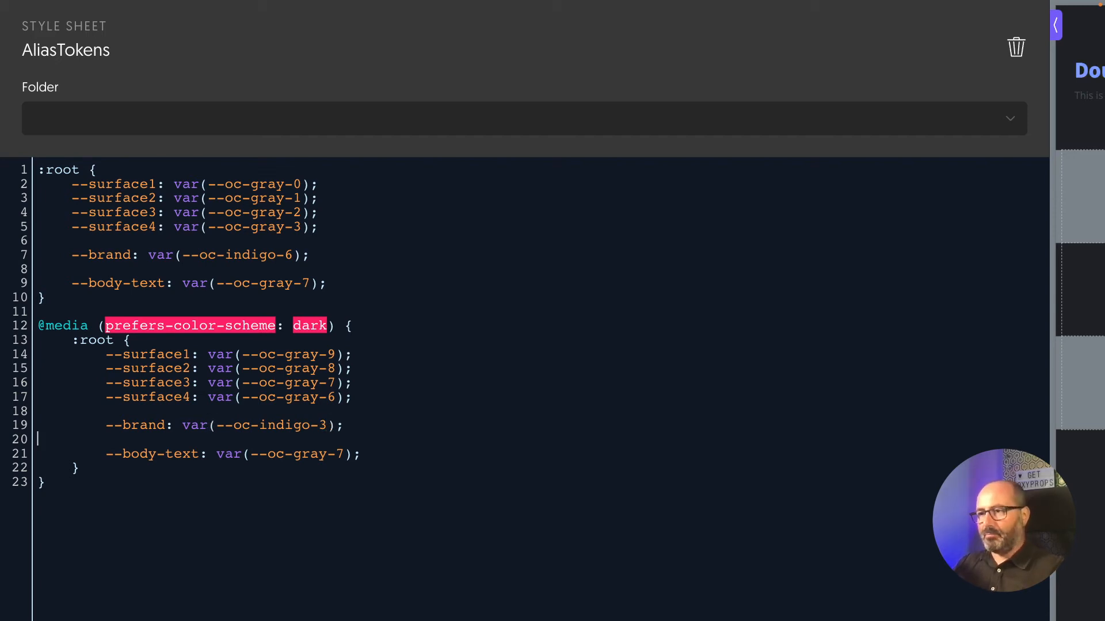
{"action": "key", "text": "Down"}
{"action": "key", "text": "Right"}
{"action": "key", "text": "shift+Right"}
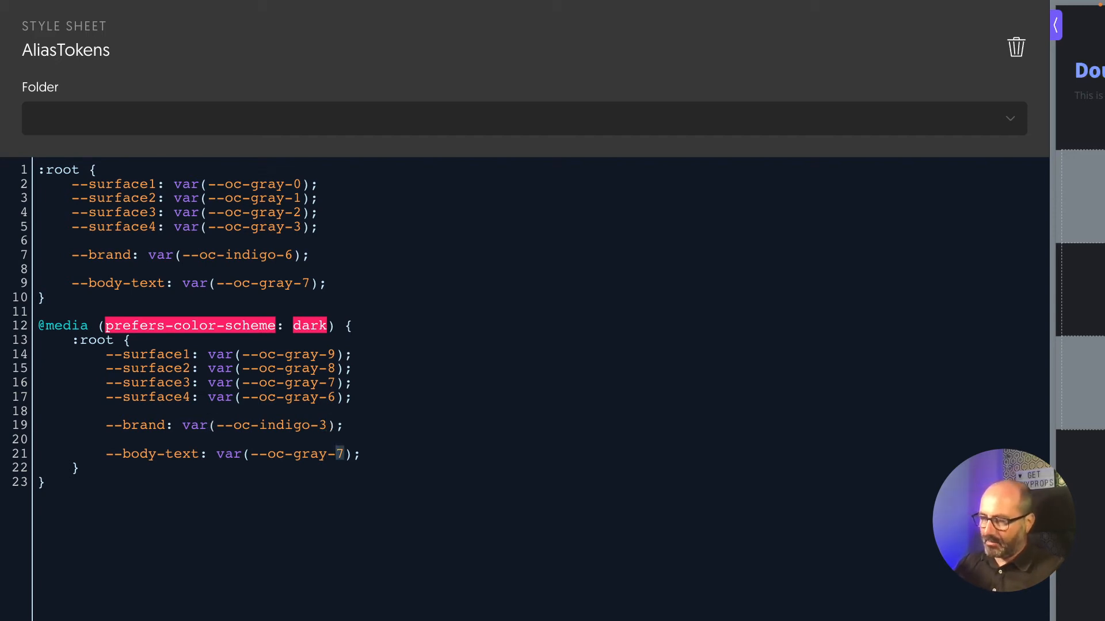
{"action": "type", "text": "2"}
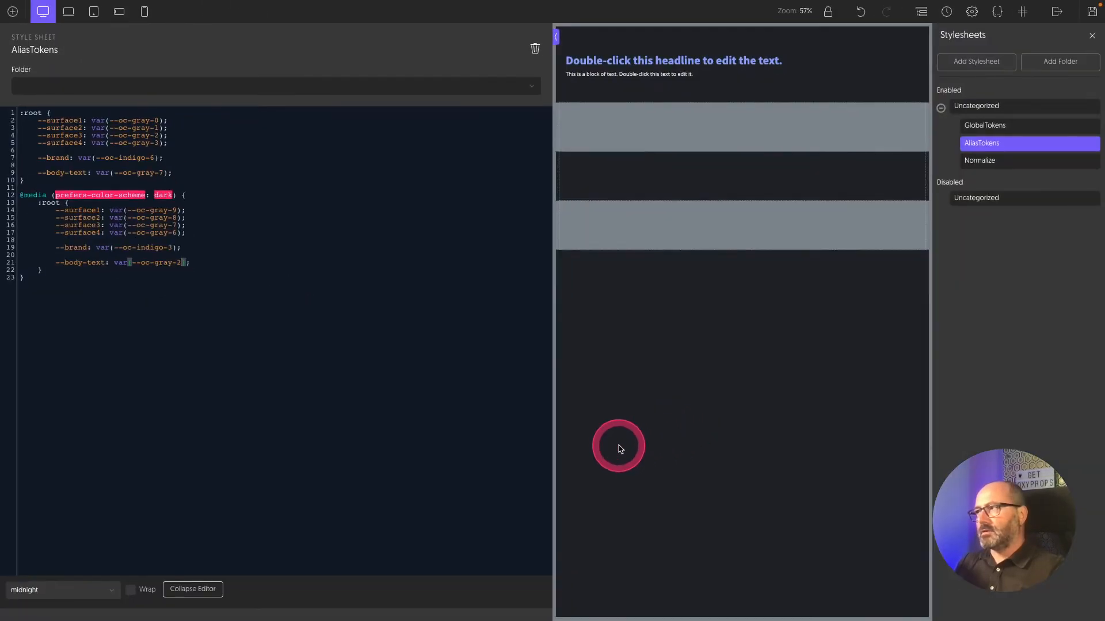
Collapse the code editor and examine how the page's sections, headline and text look in the dark color scheme.
{"action": "left_click", "coordinate": [619, 449]}
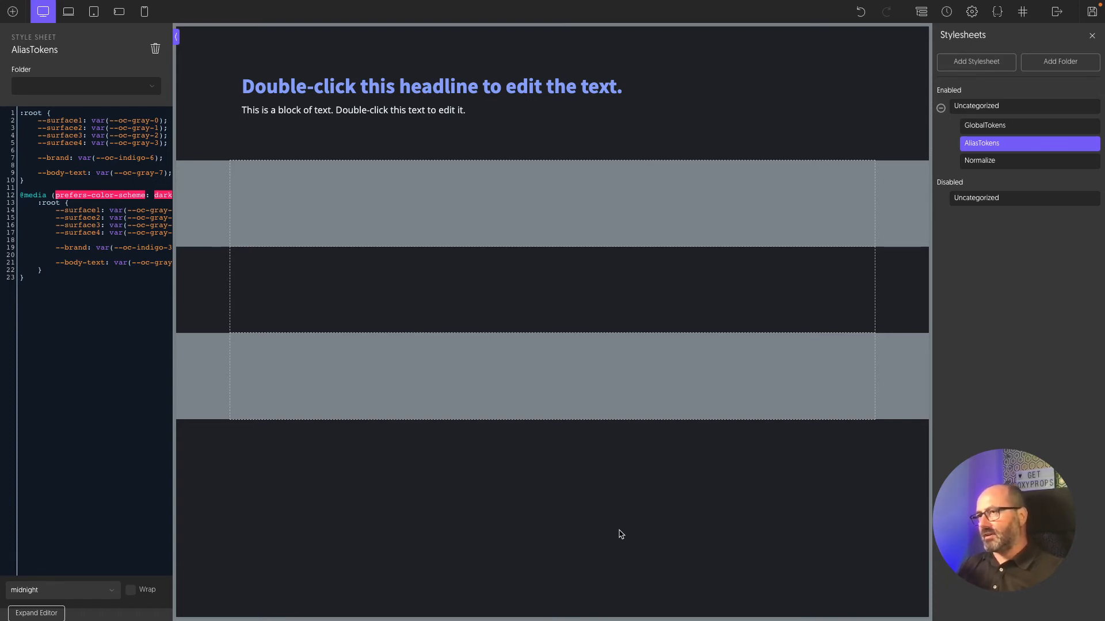
{"action": "left_click", "coordinate": [801, 106]}
{"action": "left_click", "coordinate": [800, 306]}
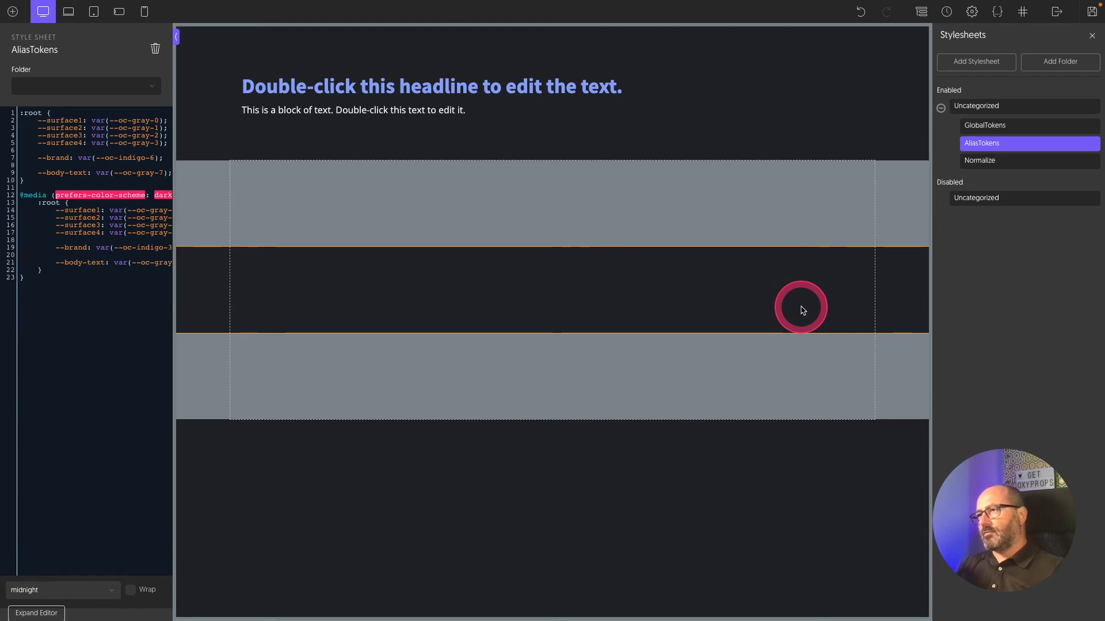
{"action": "left_click", "coordinate": [797, 220]}
{"action": "left_click", "coordinate": [795, 377]}
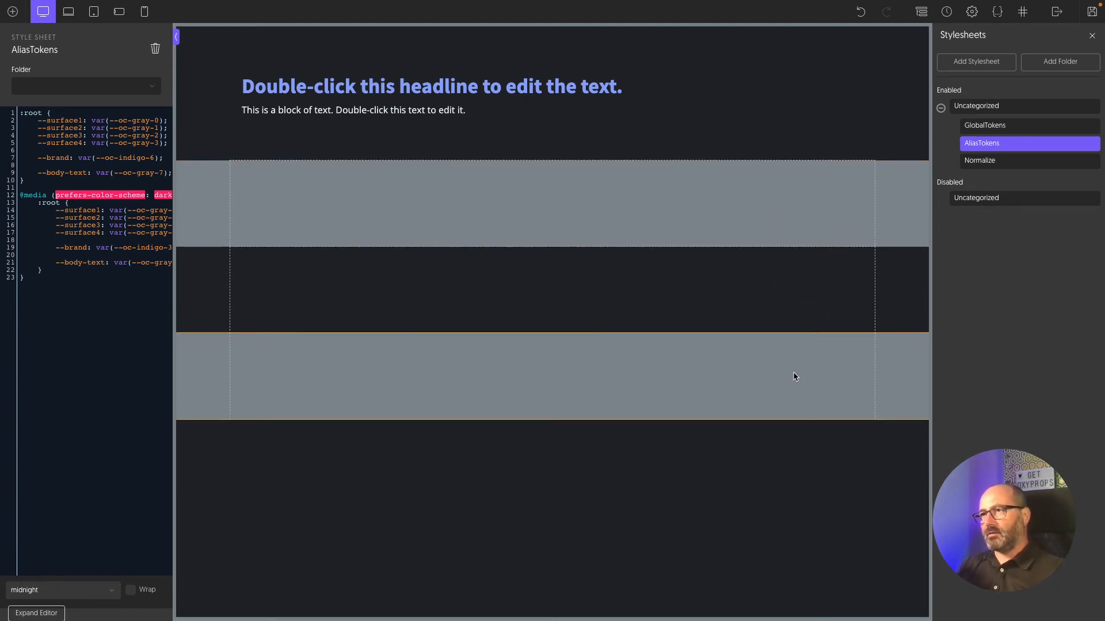
{"action": "left_click", "coordinate": [514, 88]}
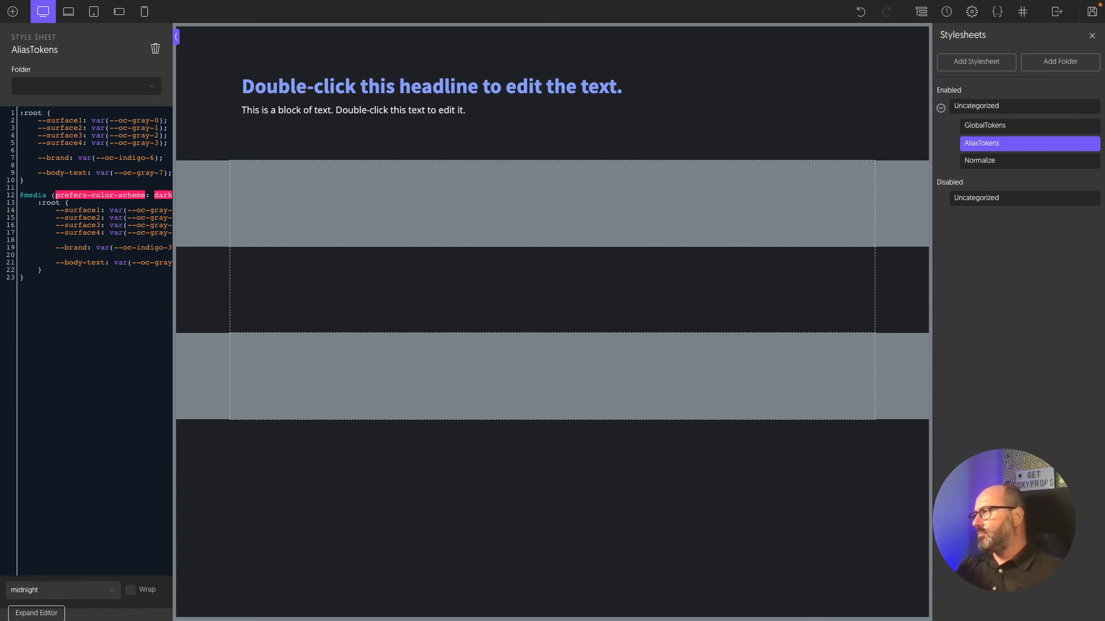
Lay out the child elements of the upper --surface4 section as a grid with 3 columns.
{"action": "left_click", "coordinate": [214, 207]}
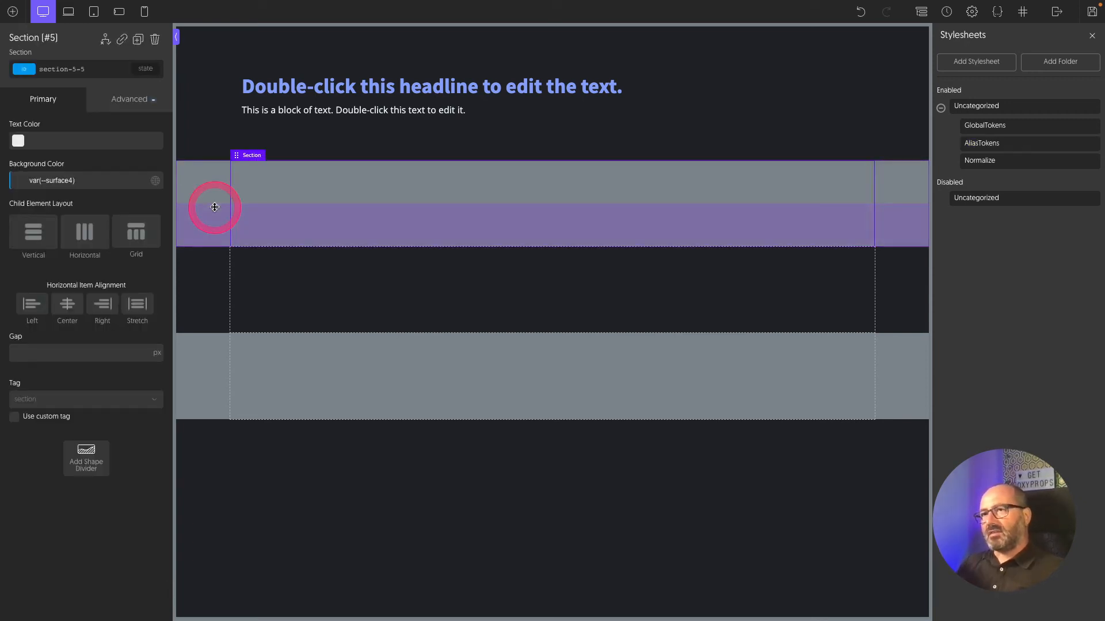
{"action": "left_click", "coordinate": [142, 231]}
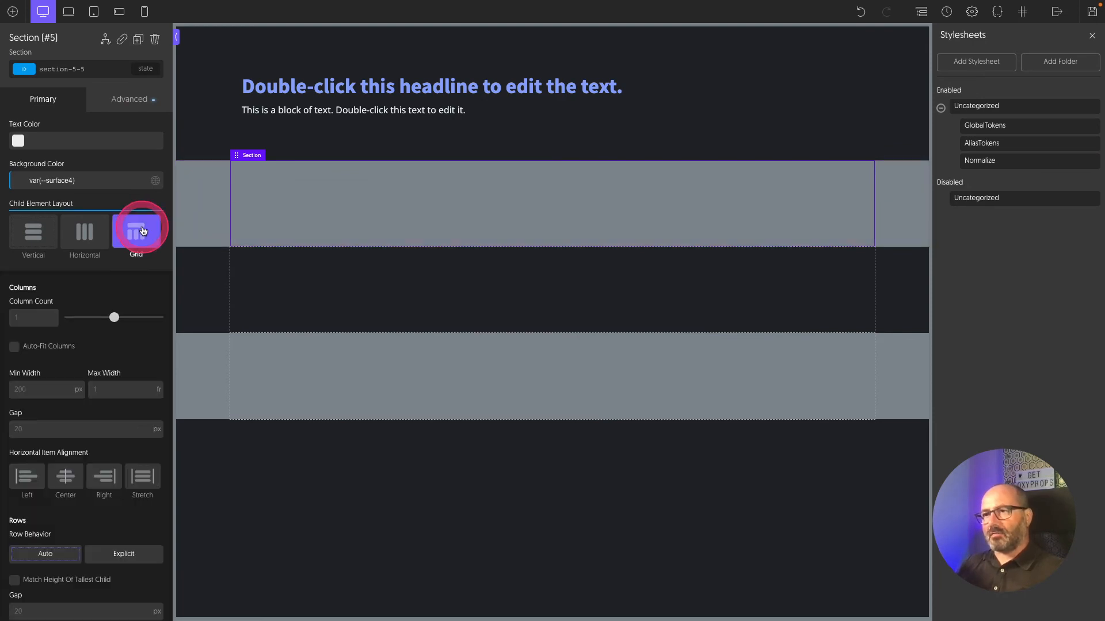
{"action": "left_click_drag", "start_coordinate": [114, 317], "coordinate": [96, 317]}
Add a div to the grid section and place an icon, a heading and a text block inside it.
{"action": "left_click", "coordinate": [13, 11]}
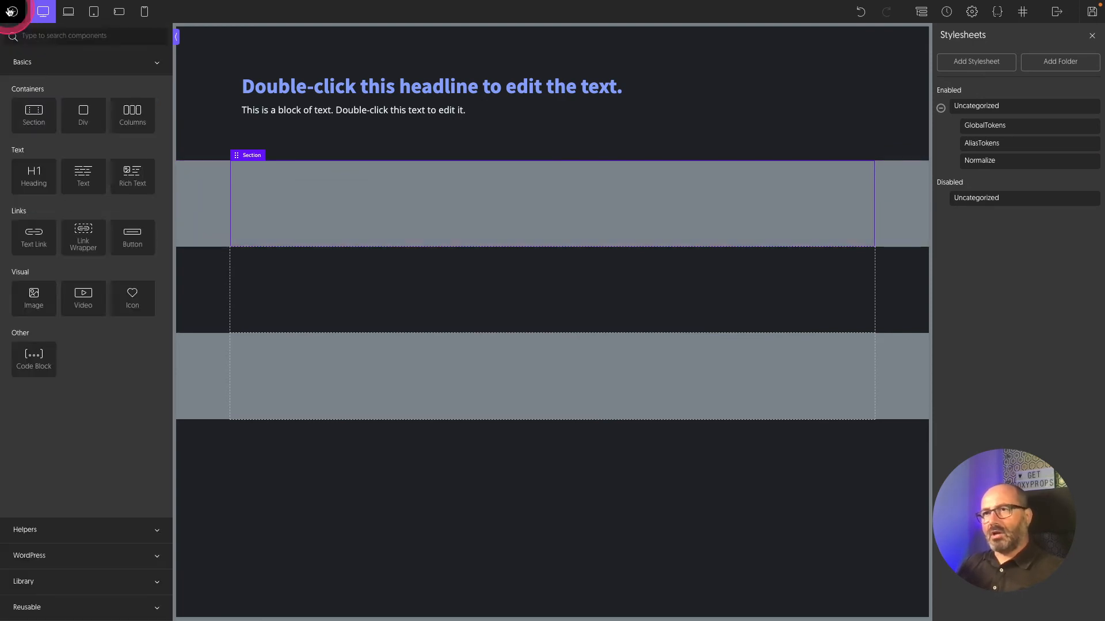
{"action": "left_click", "coordinate": [95, 115]}
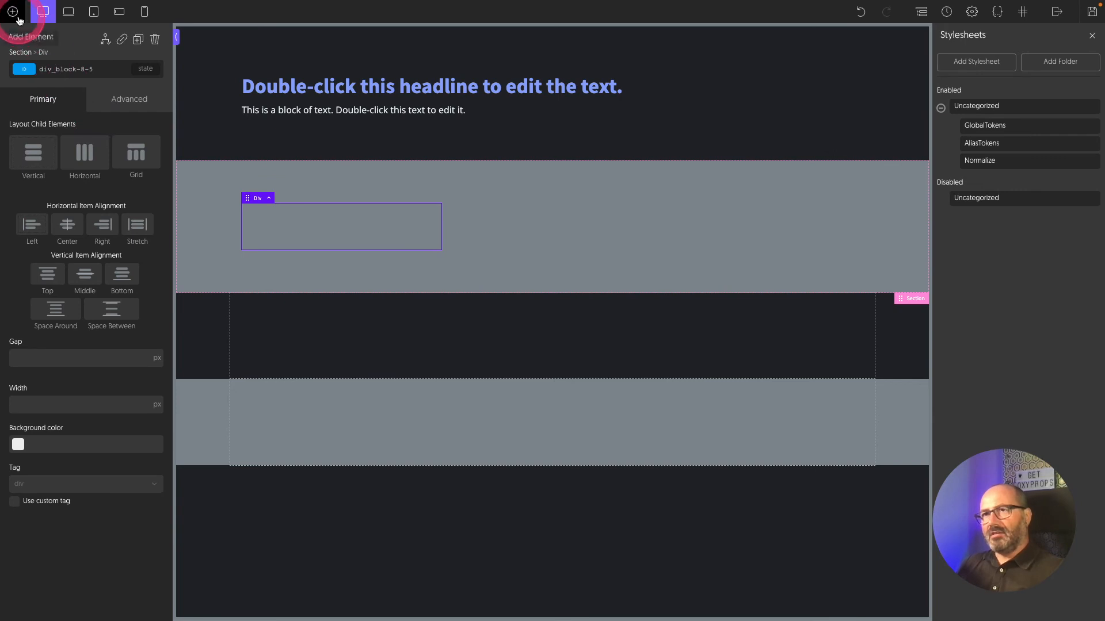
{"action": "left_click", "coordinate": [16, 16]}
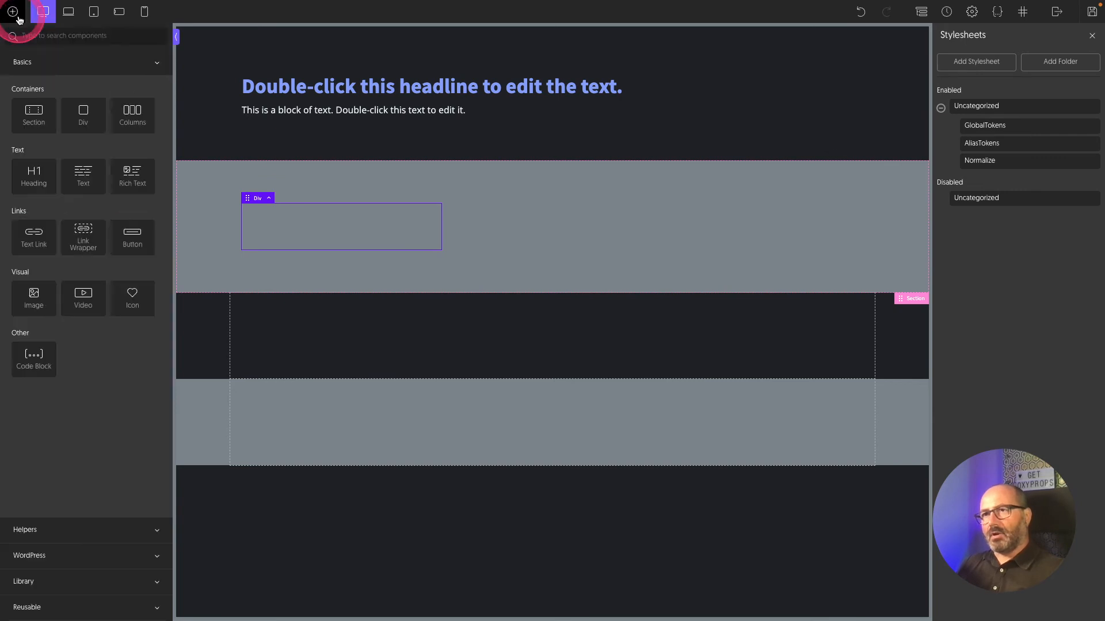
{"action": "left_click", "coordinate": [128, 299]}
{"action": "left_click", "coordinate": [42, 176]}
{"action": "left_click", "coordinate": [86, 176]}
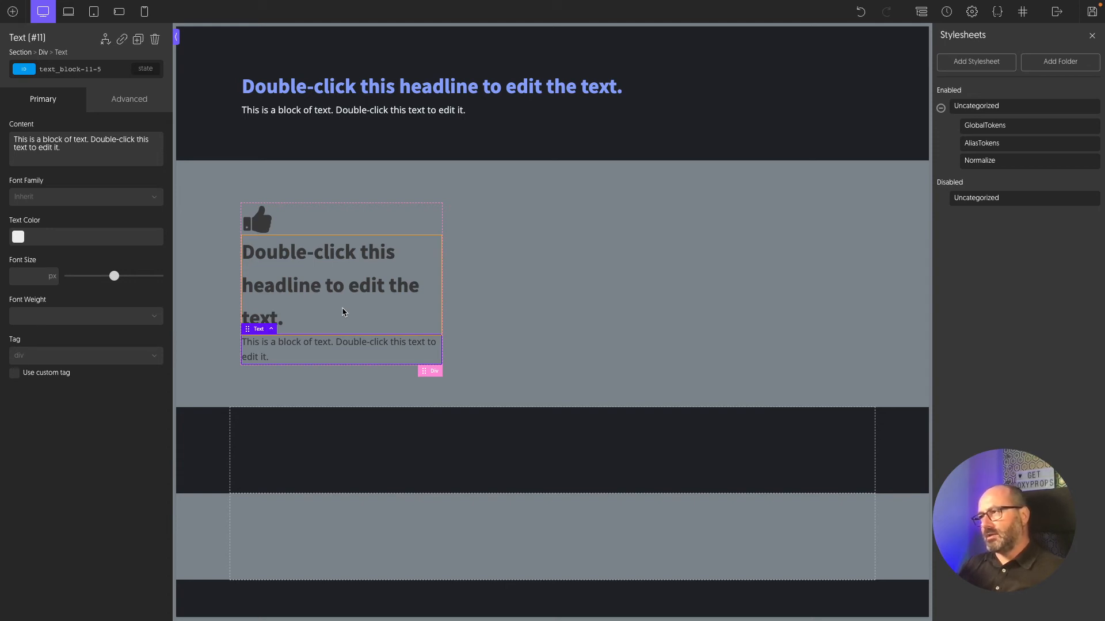
In the Normalize stylesheet, add color: var(--body-text); to the html rule and collapse the code editor.
{"action": "left_click", "coordinate": [1007, 164]}
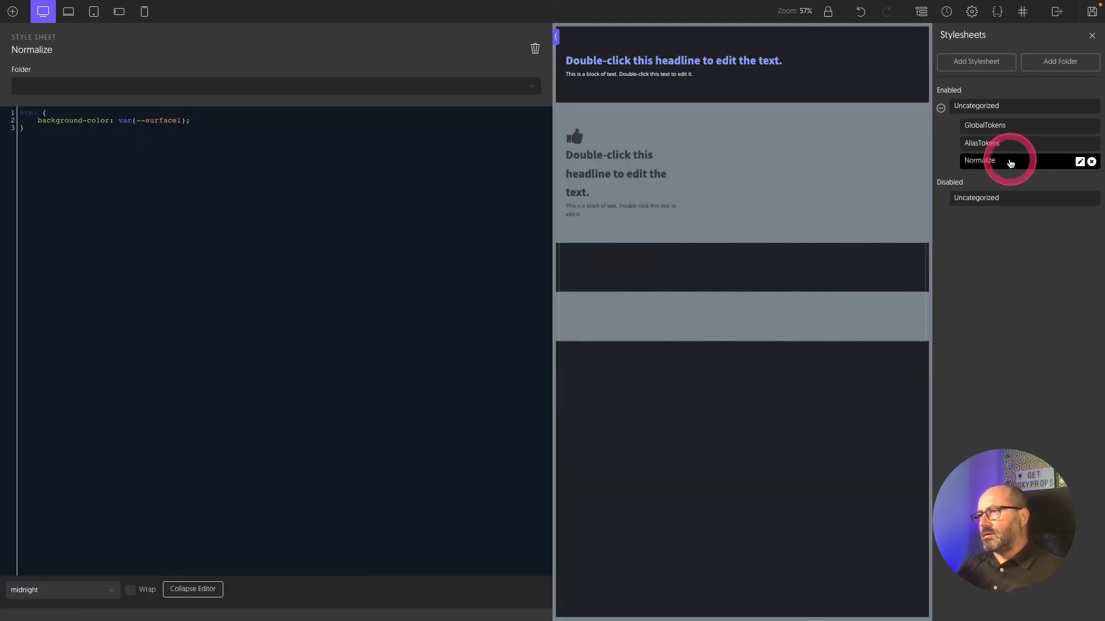
{"action": "left_click", "coordinate": [358, 171]}
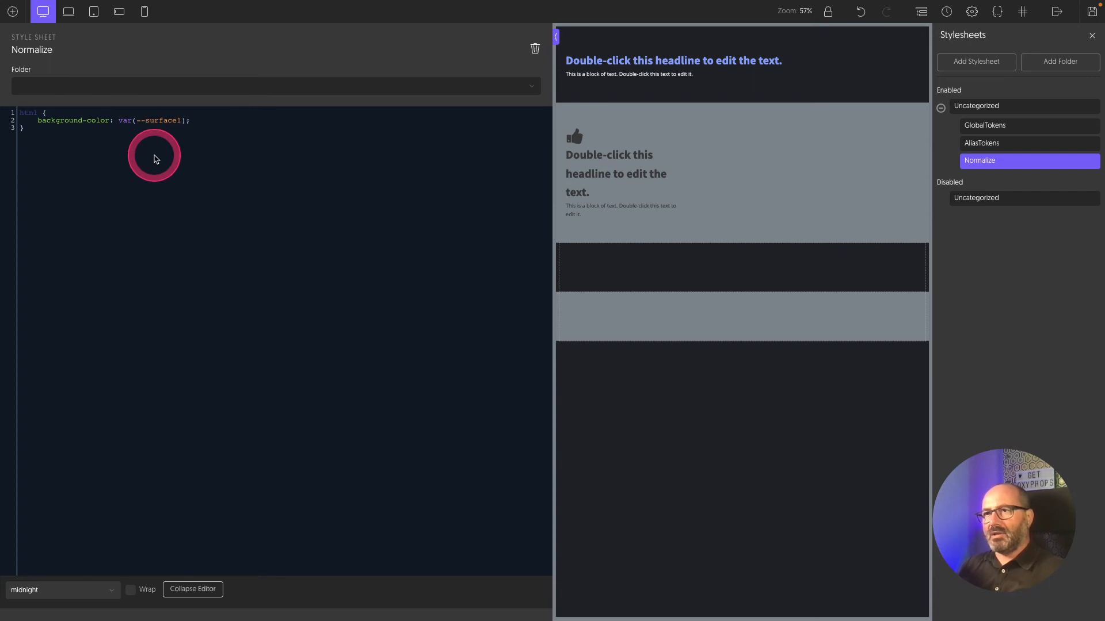
{"action": "key", "text": "Return"}
{"action": "type", "text": "color: var"}
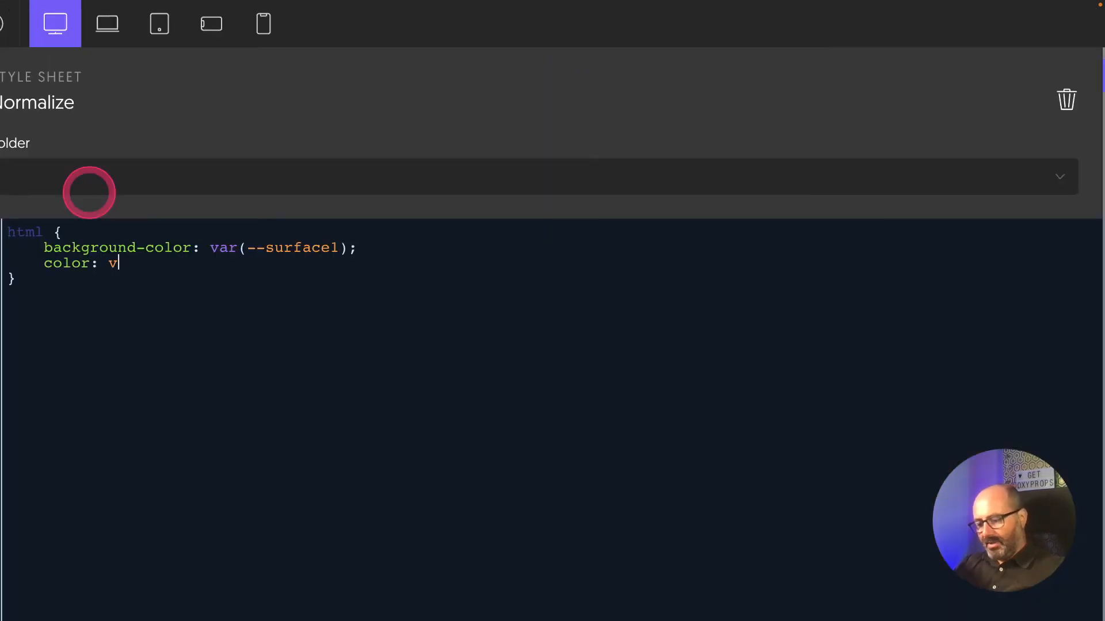
{"action": "type", "text": "(--body-text);"}
{"action": "left_click", "coordinate": [243, 248]}
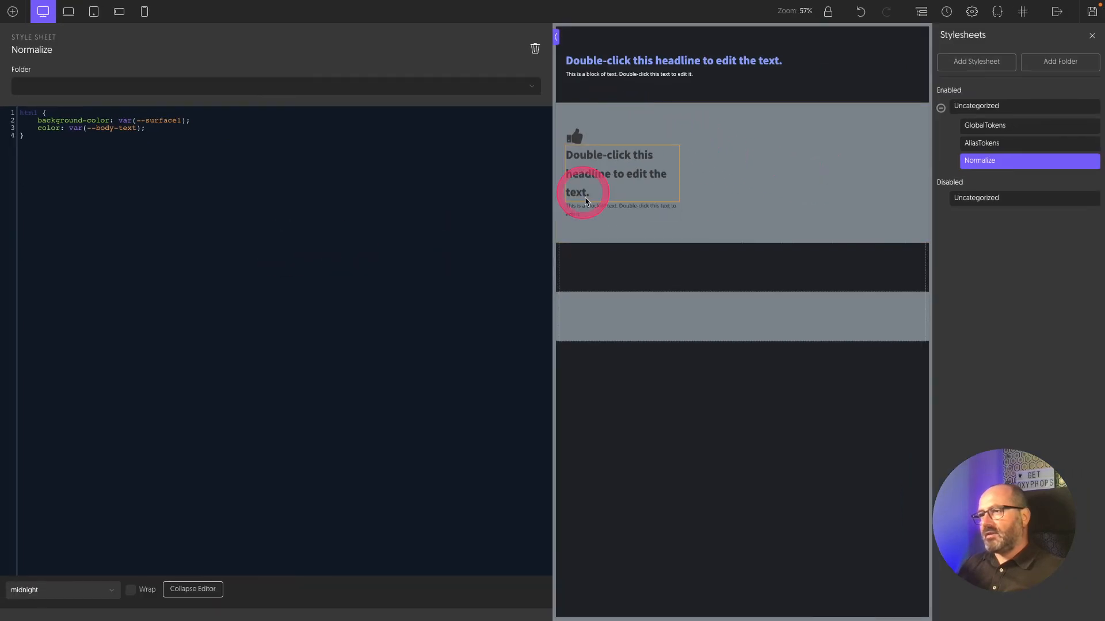
{"action": "left_click", "coordinate": [193, 589]}
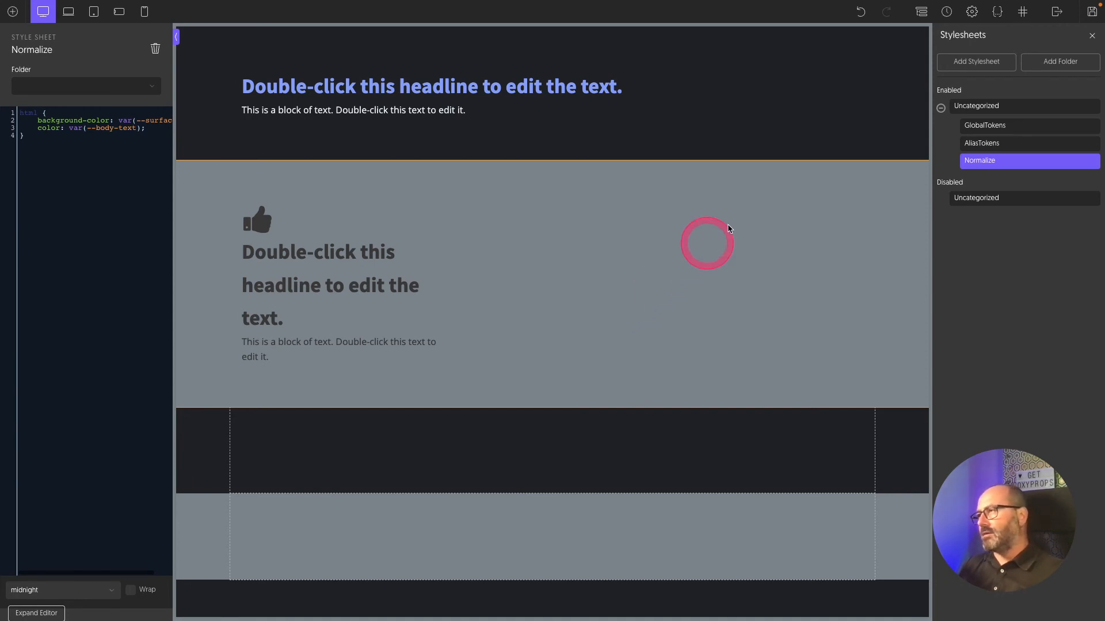
In the global styles, set the body text color to var(--body-text).
{"action": "left_click", "coordinate": [972, 12]}
{"action": "left_click", "coordinate": [998, 130]}
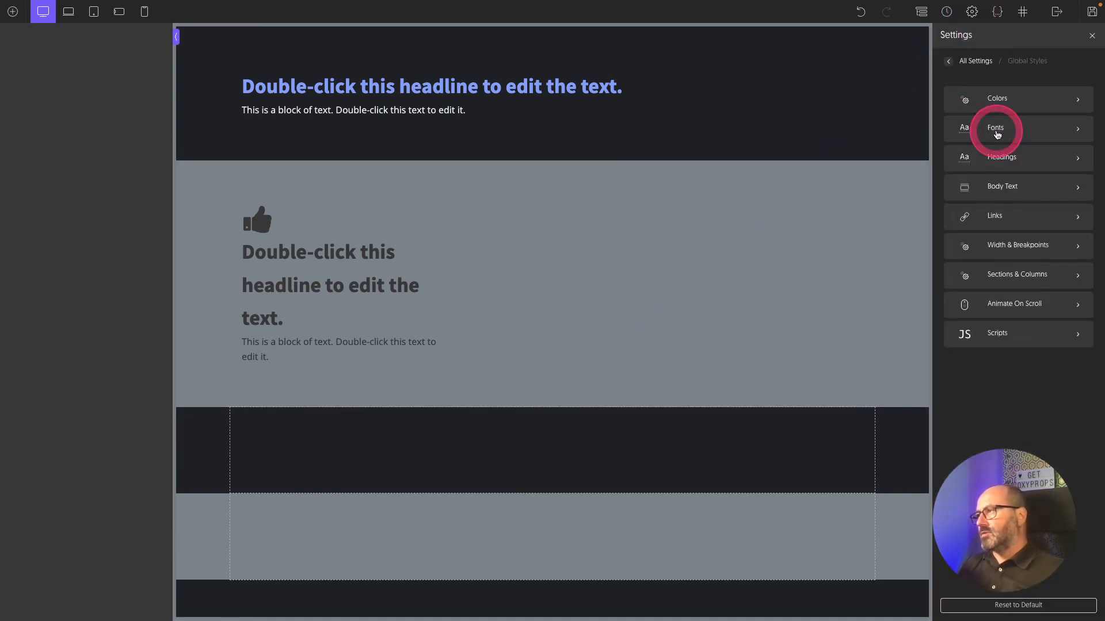
{"action": "left_click", "coordinate": [999, 185]}
{"action": "left_click", "coordinate": [999, 225]}
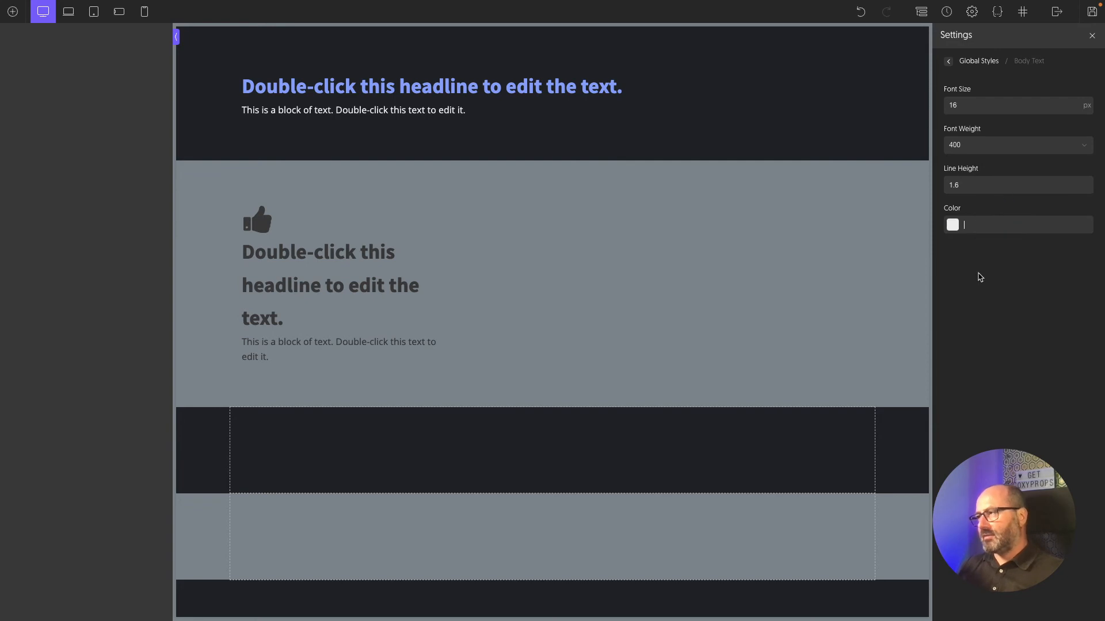
{"action": "type", "text": "var("}
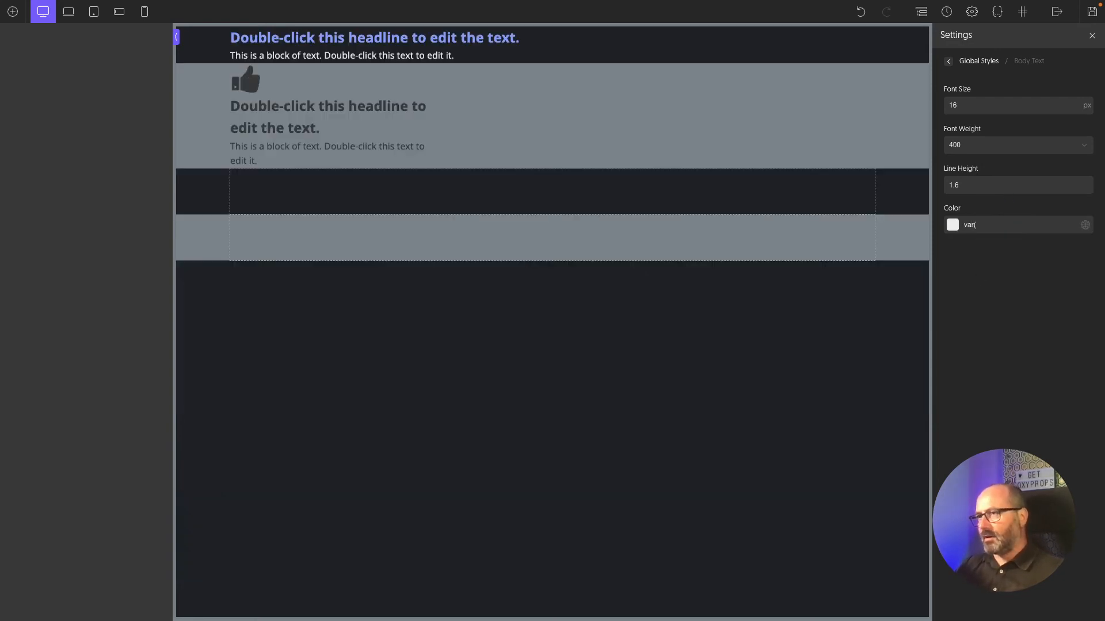
{"action": "type", "text": "--body-text)"}
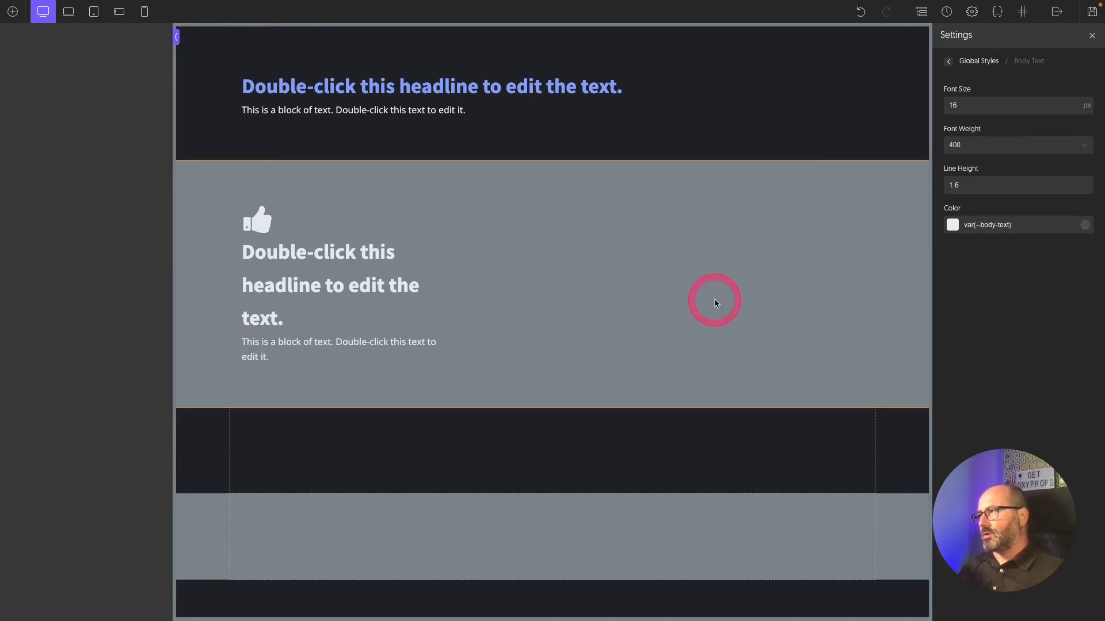
Add a text link to the card div and change the card's heading text to "Card Heading".
{"action": "left_click", "coordinate": [415, 228]}
{"action": "left_click", "coordinate": [13, 12]}
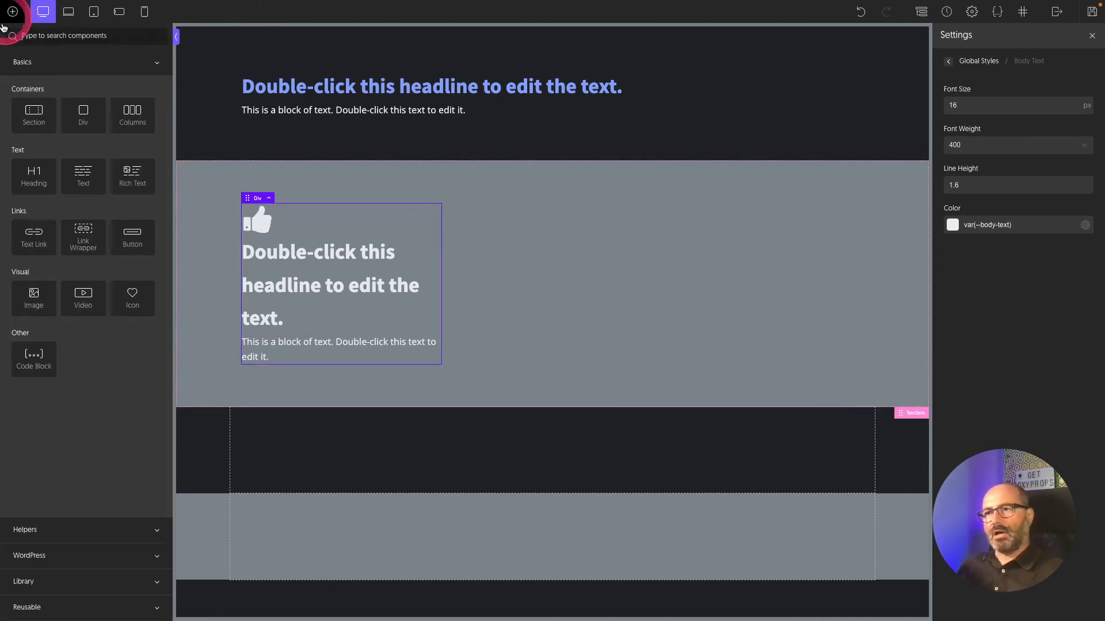
{"action": "left_click", "coordinate": [36, 236]}
{"action": "type", "text": "rd Headin"}
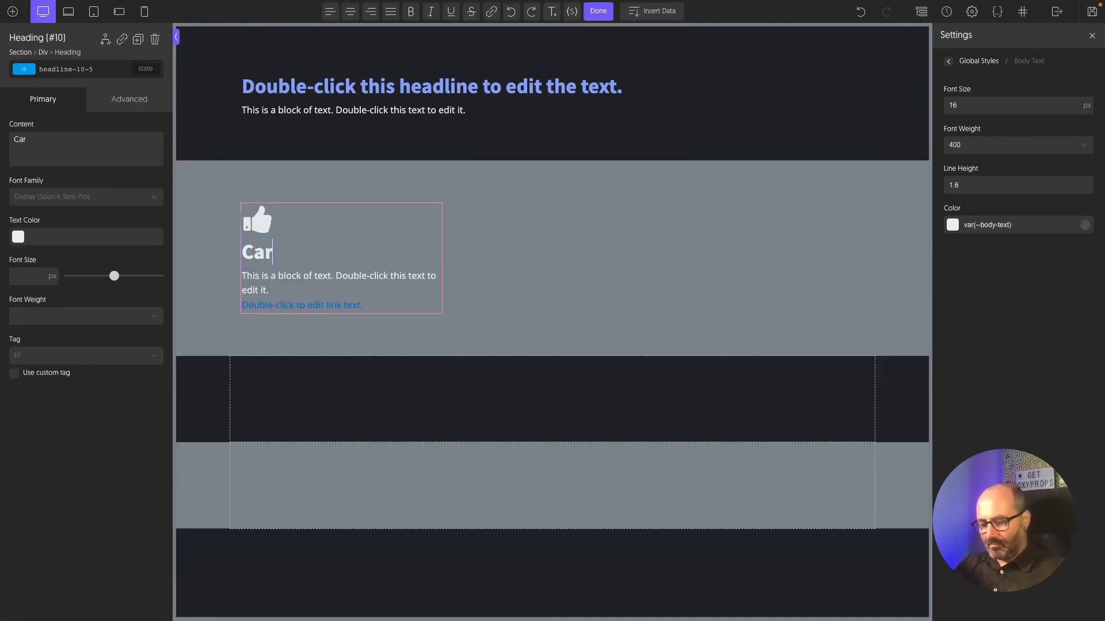
{"action": "type", "text": "g"}
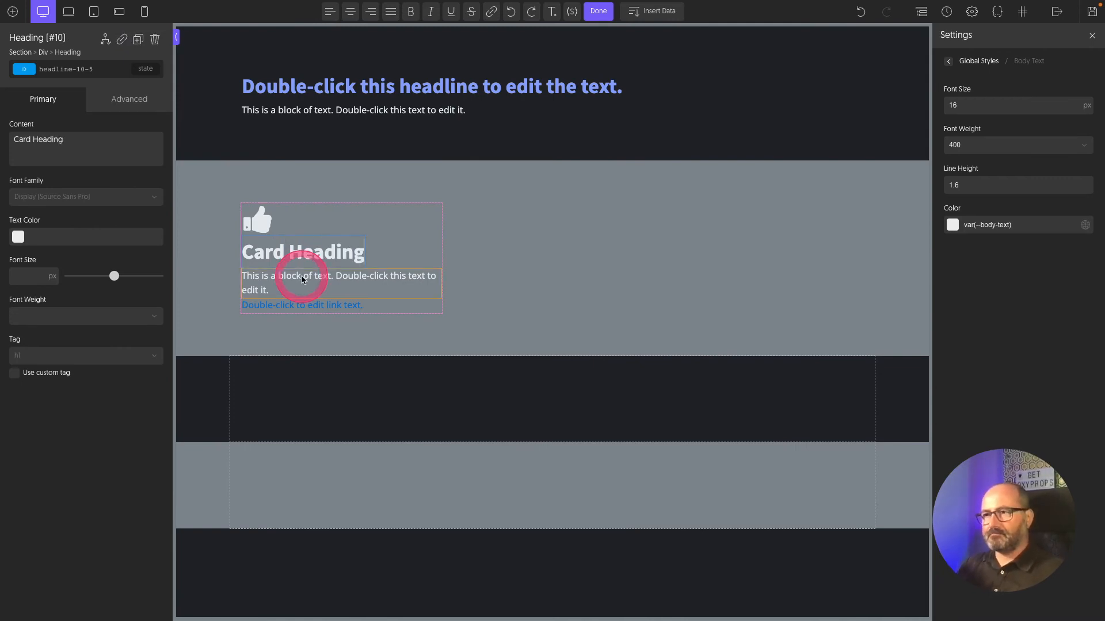
Fill the card's text block with a short lorem ipsum paragraph and change the link text to "Card link".
{"action": "left_click", "coordinate": [290, 276]}
{"action": "left_click_drag", "start_coordinate": [83, 196], "coordinate": [123, 539]}
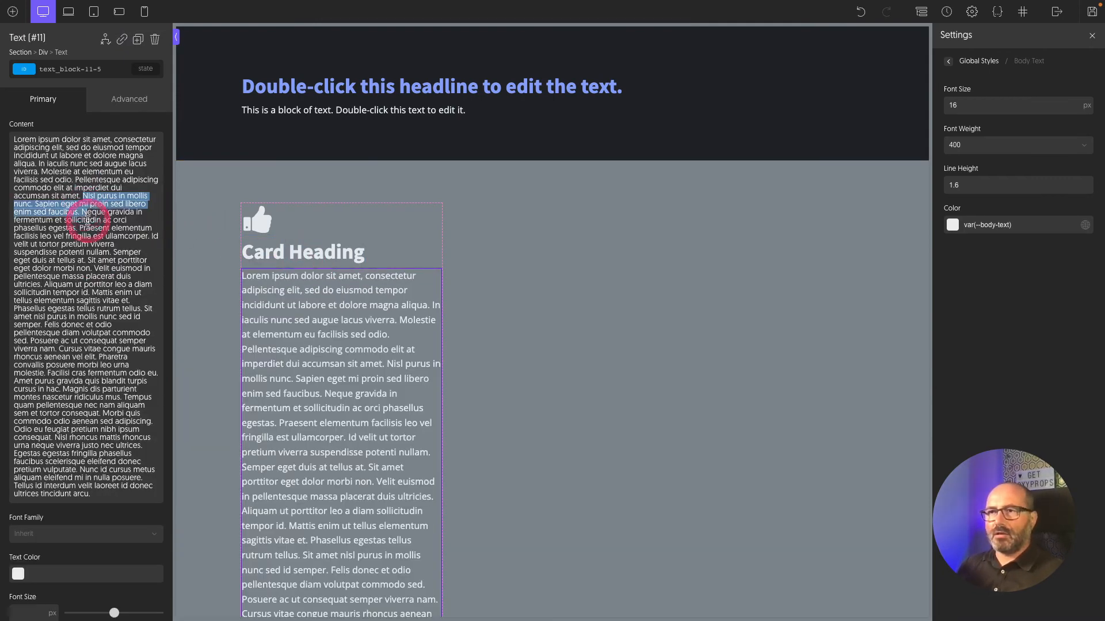
{"action": "key", "text": "BackSpace"}
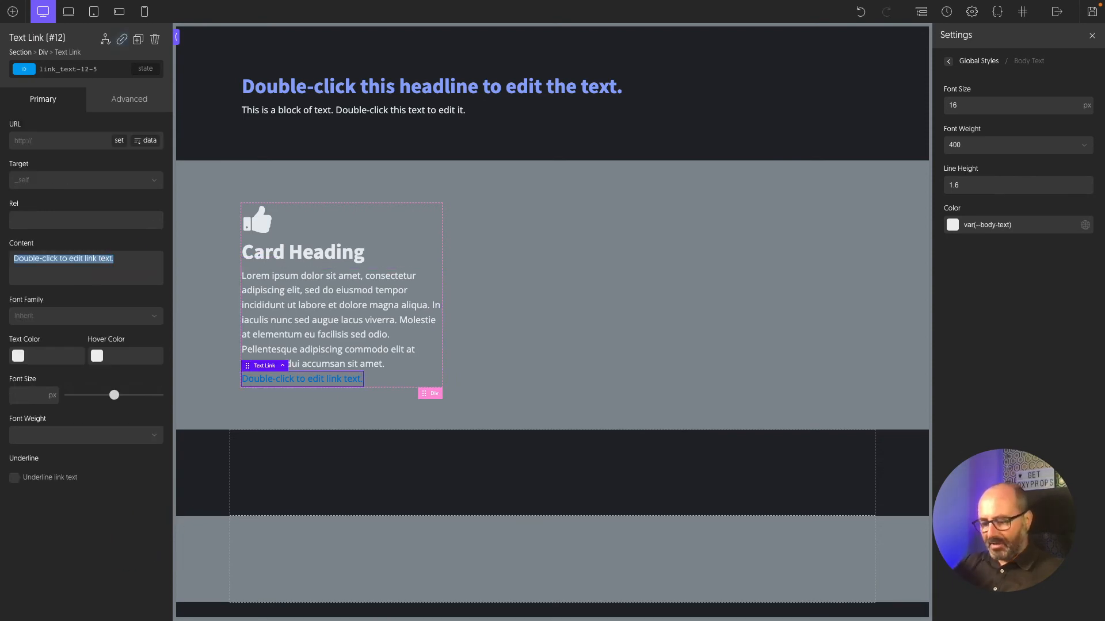
{"action": "type", "text": "Card link"}
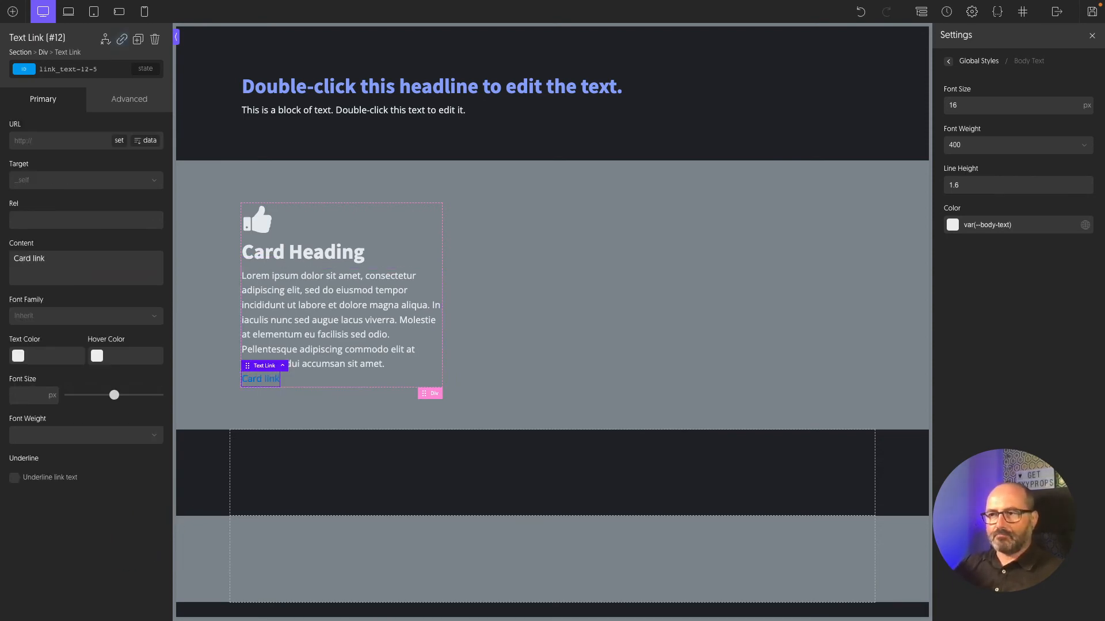
{"action": "left_click", "coordinate": [190, 247]}
{"action": "left_click", "coordinate": [273, 382]}
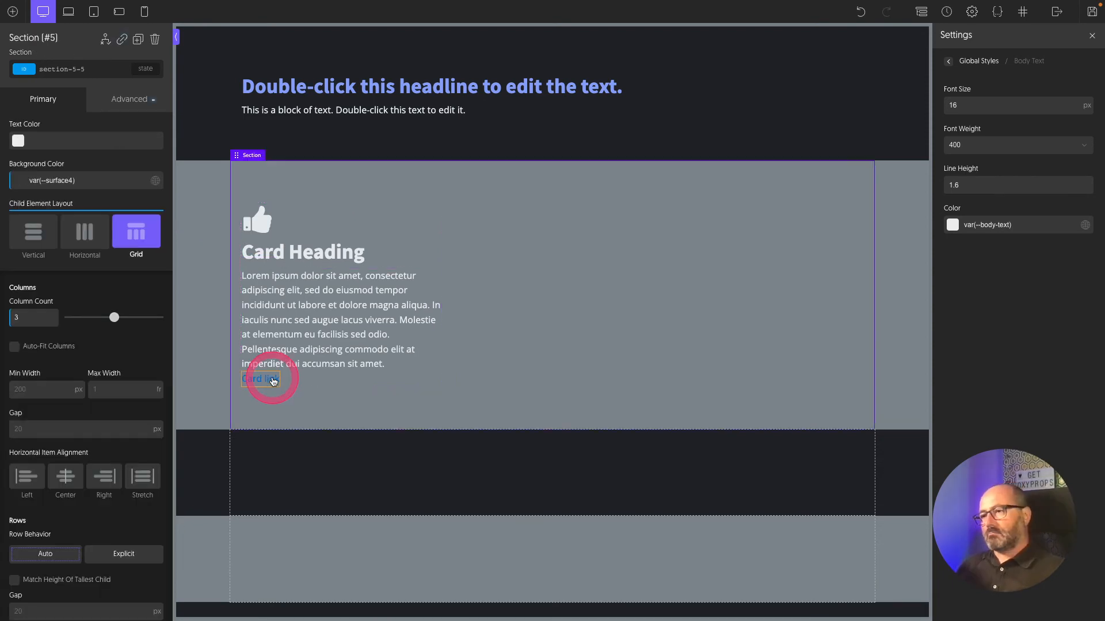
{"action": "left_click", "coordinate": [259, 223]}
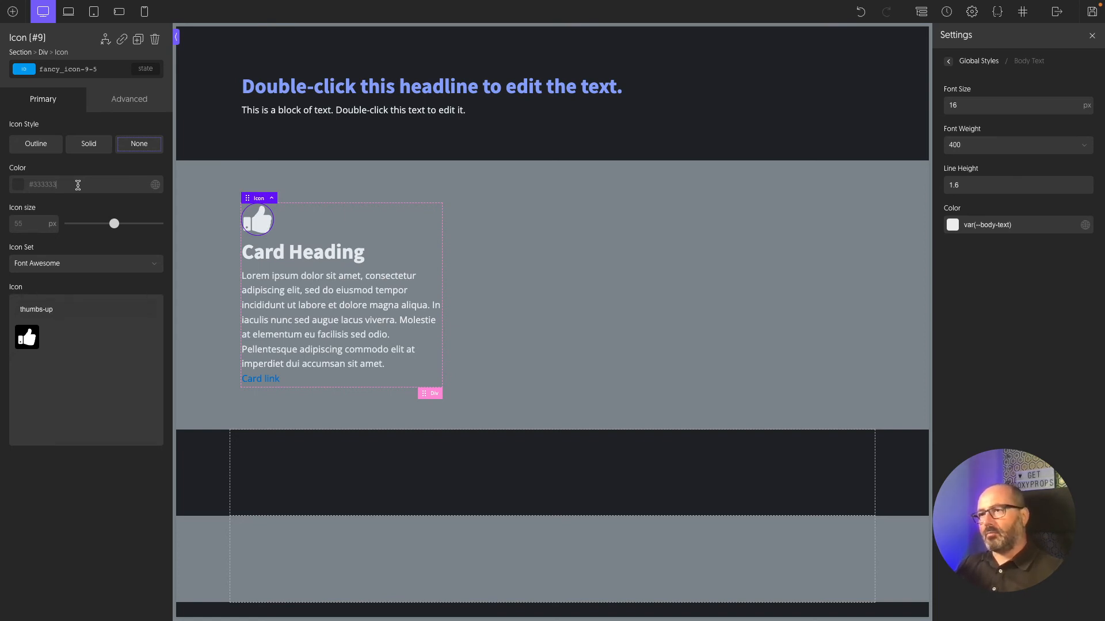
Add the class my-card to the card div.
{"action": "left_click", "coordinate": [437, 394]}
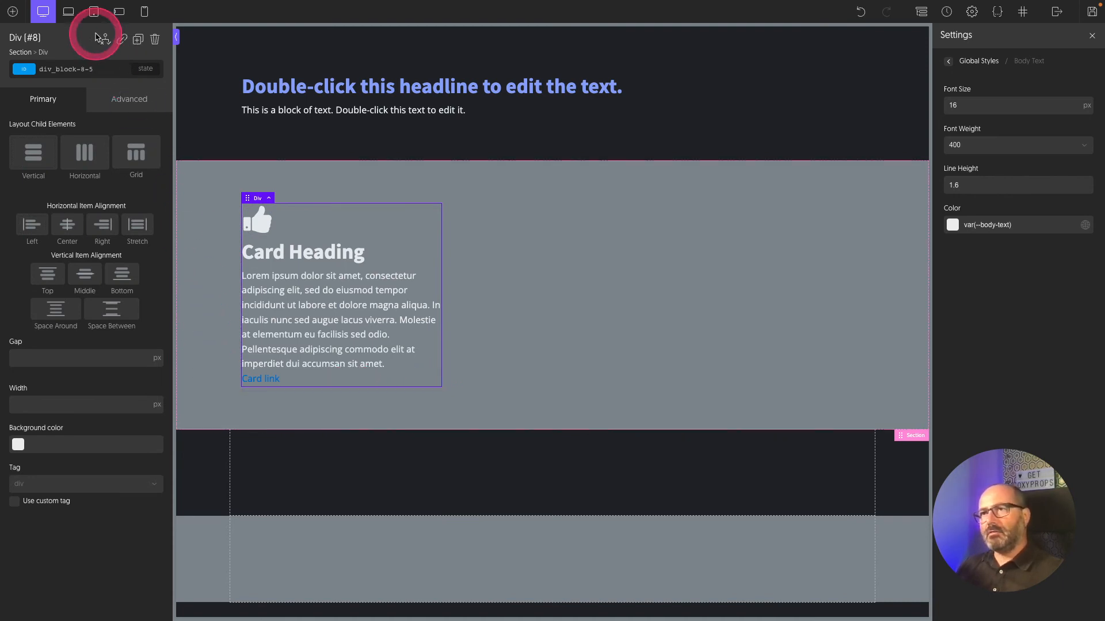
{"action": "left_click", "coordinate": [103, 69]}
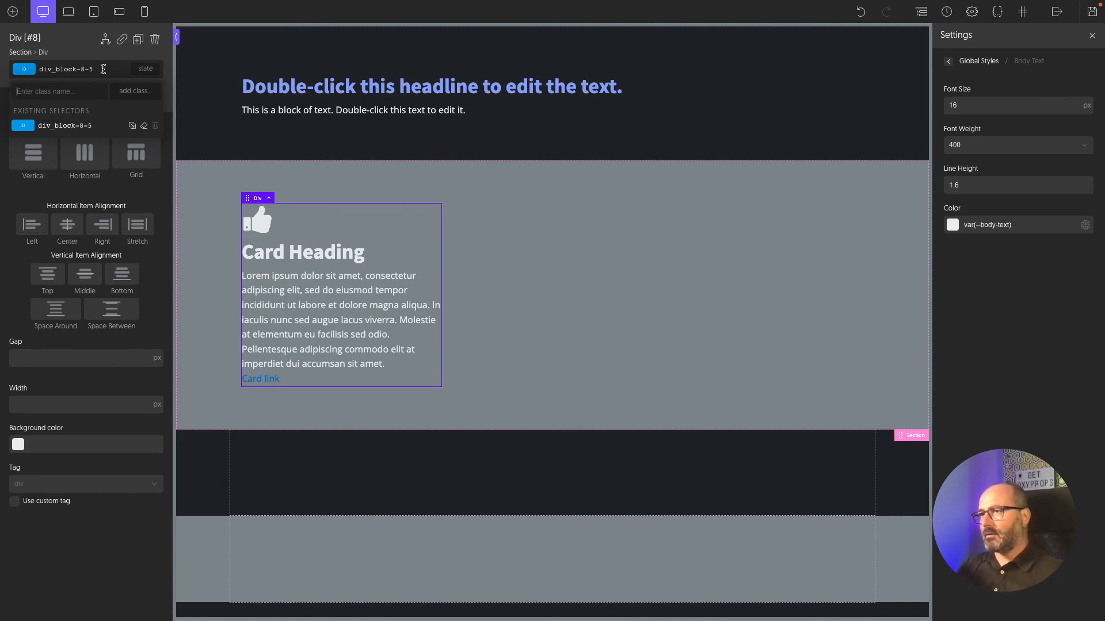
{"action": "type", "text": "my-card"}
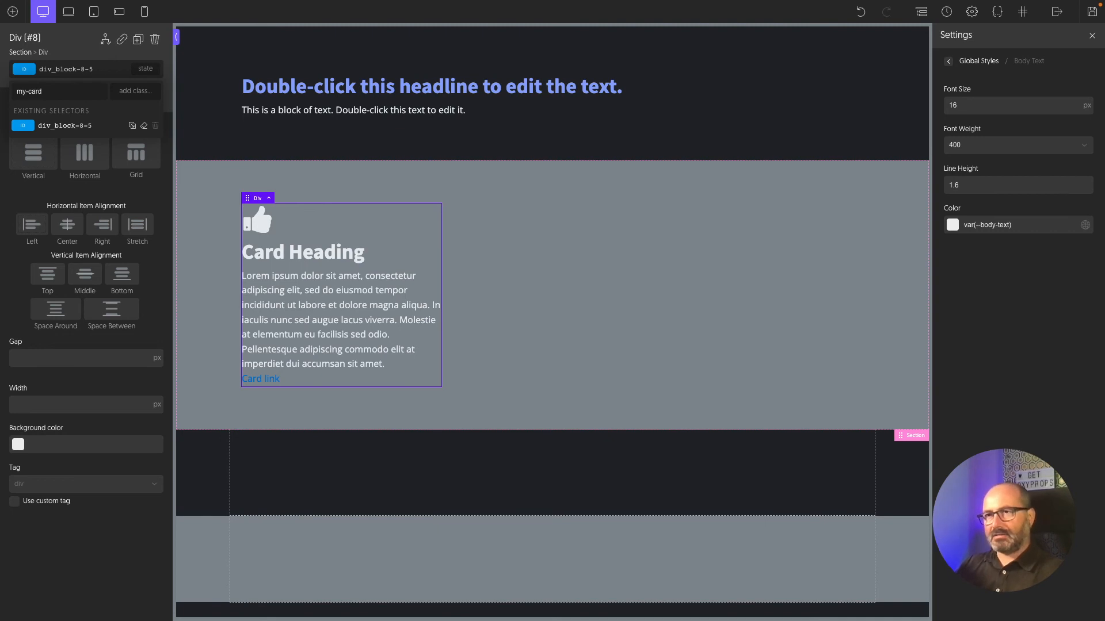
{"action": "left_click", "coordinate": [98, 70]}
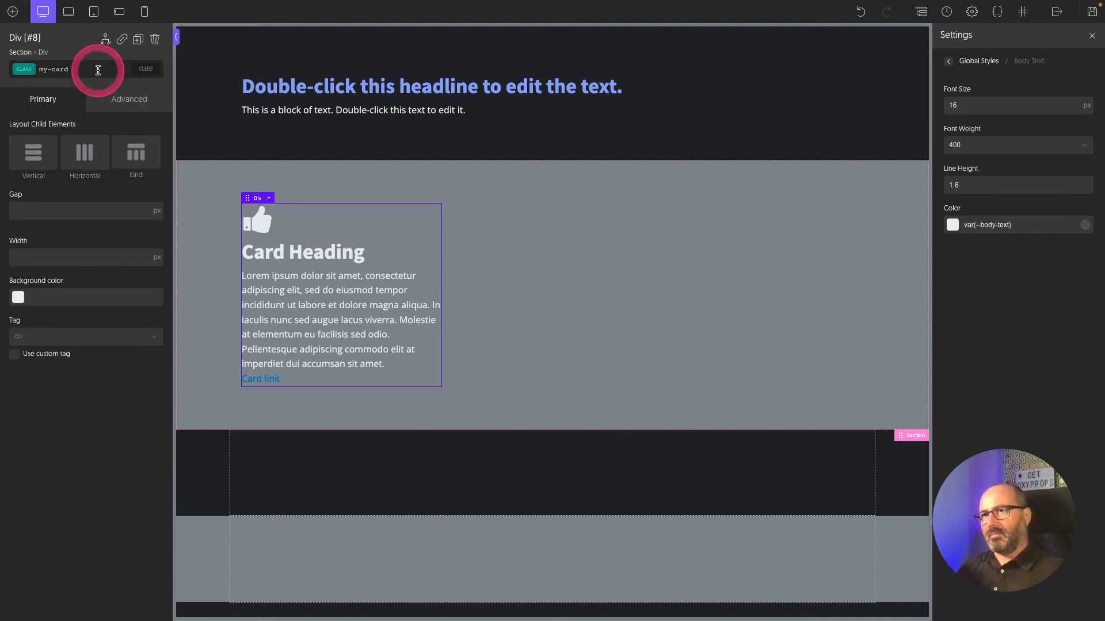
In the my-card class's custom CSS, define --card-highlight-color: var(--brand);.
{"action": "left_click", "coordinate": [129, 98]}
{"action": "left_click", "coordinate": [72, 310]}
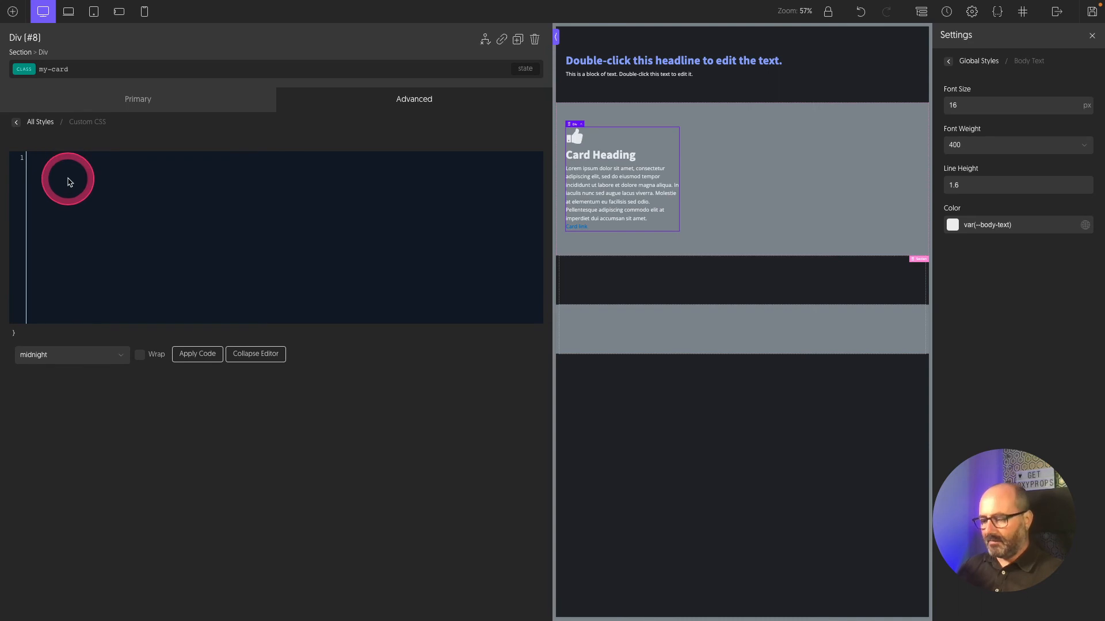
{"action": "type", "text": "--card-highligh"}
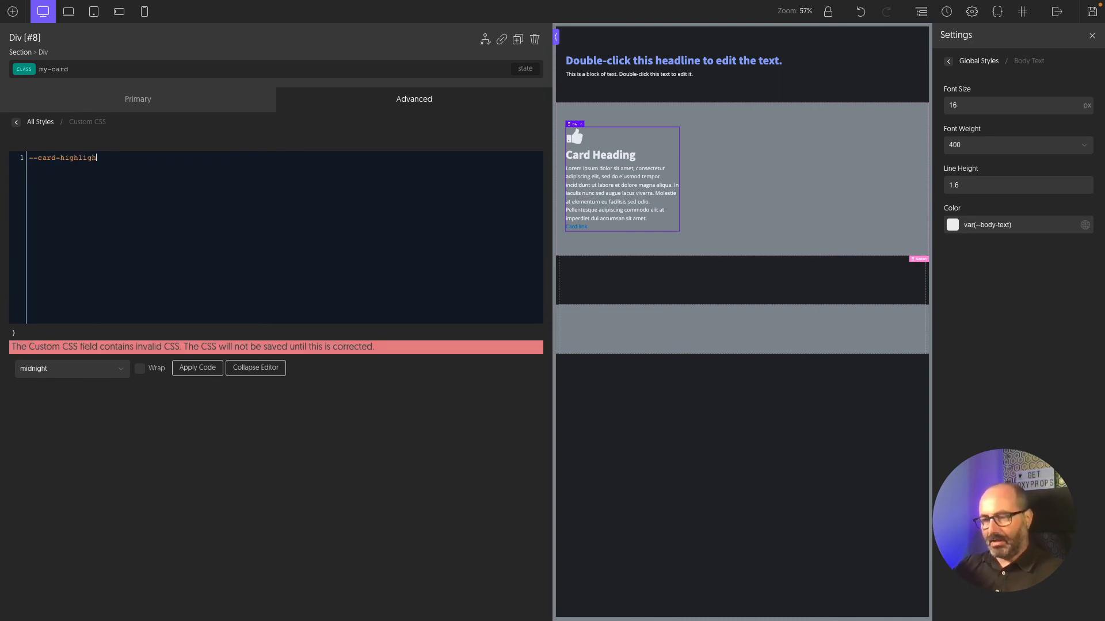
{"action": "type", "text": "t-color"}
{"action": "type", "text": ": var(--brand);"}
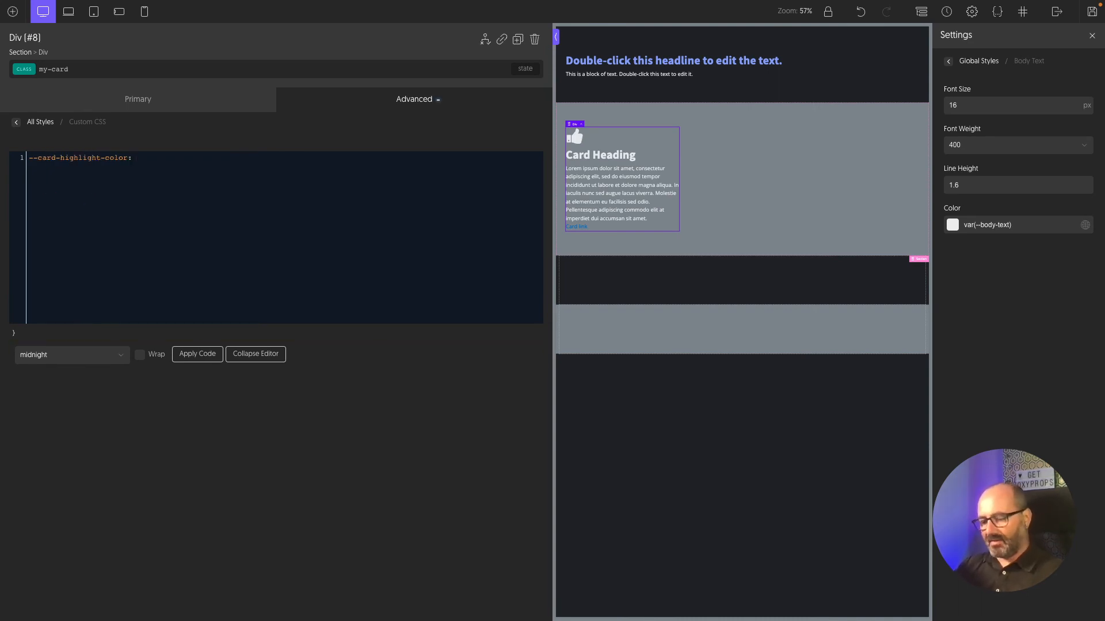
{"action": "left_click", "coordinate": [138, 206]}
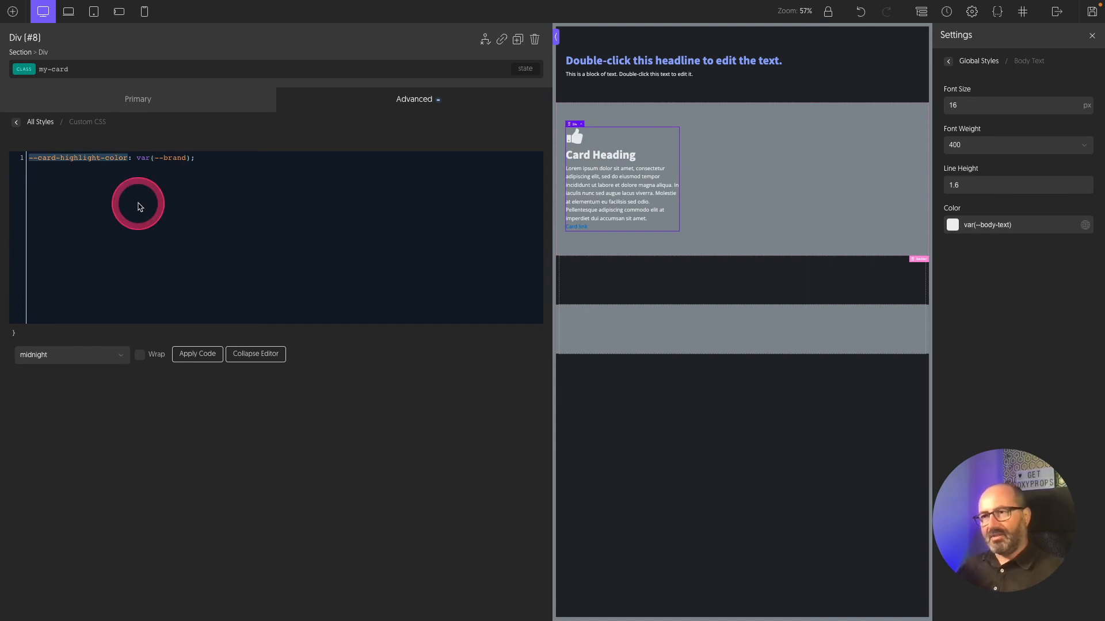
Set the card's thumbs-up icon color to var(--card-highlight-color).
{"action": "left_click", "coordinate": [254, 217]}
{"action": "left_click", "coordinate": [129, 197]}
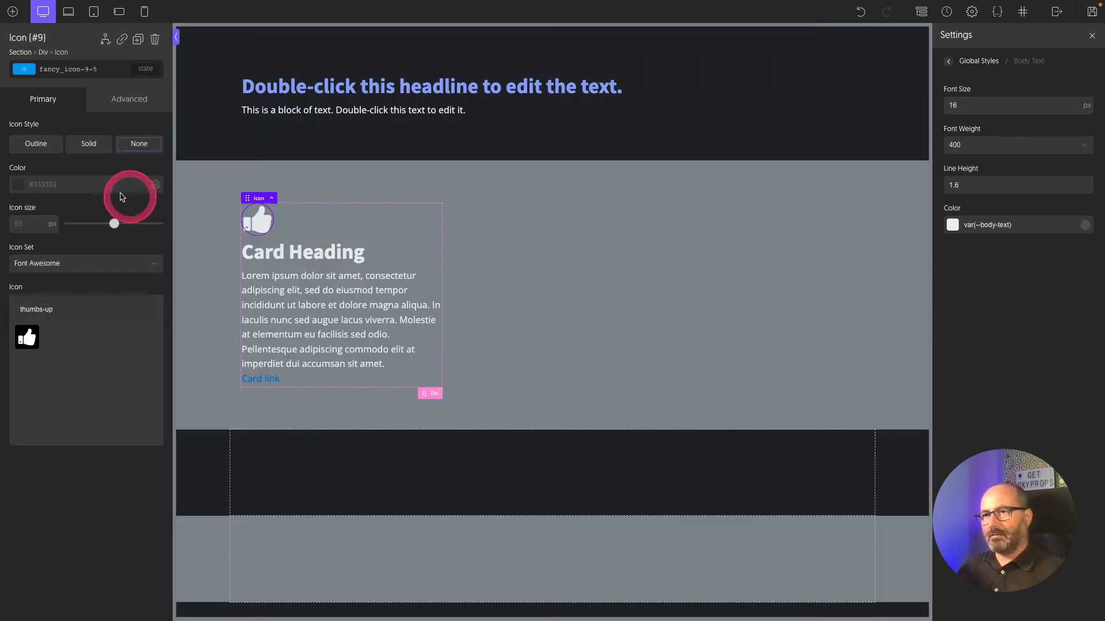
{"action": "left_click", "coordinate": [92, 184]}
{"action": "type", "text": "var("}
{"action": "type", "text": "--card-highlight-color"}
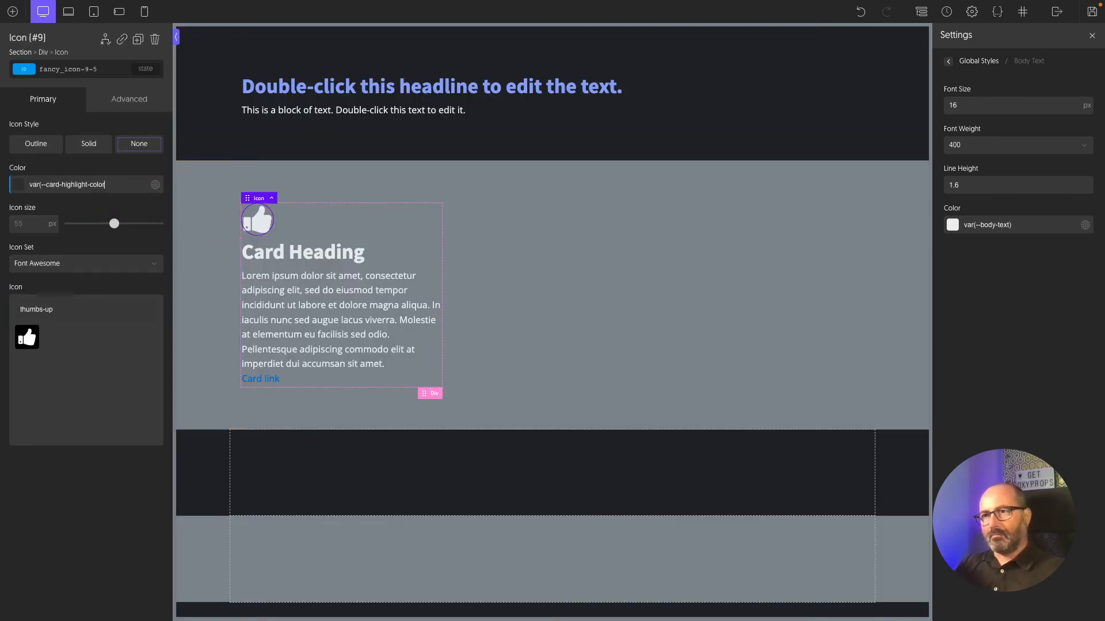
{"action": "type", "text": ")"}
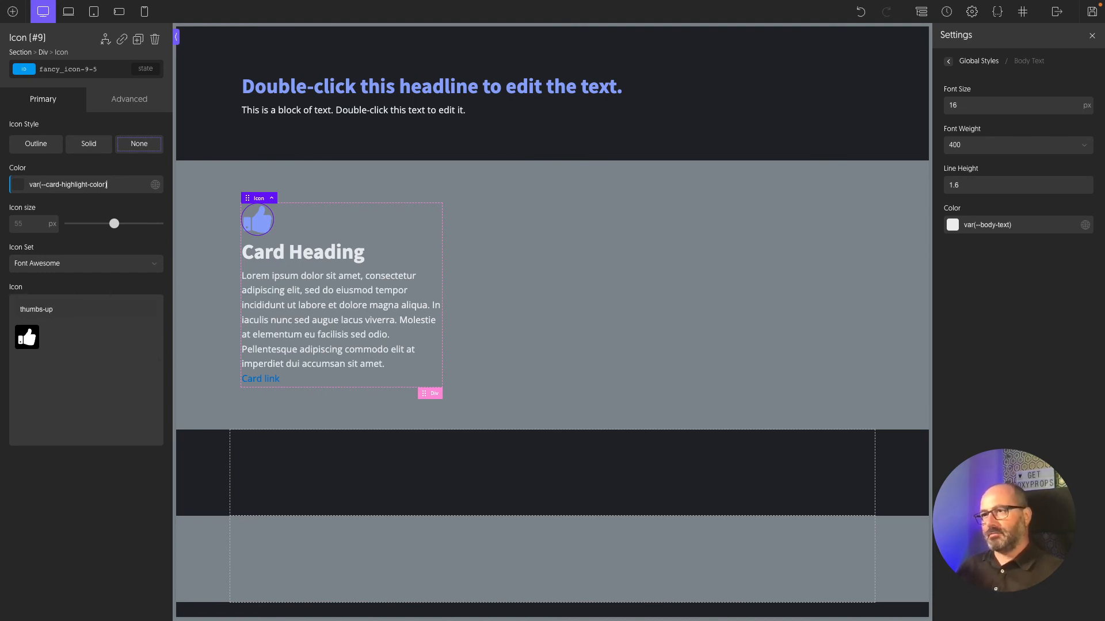
Set the text colors of the card heading and the card link to var(--card-highlight-color).
{"action": "left_click", "coordinate": [259, 248]}
{"action": "left_click", "coordinate": [264, 380]}
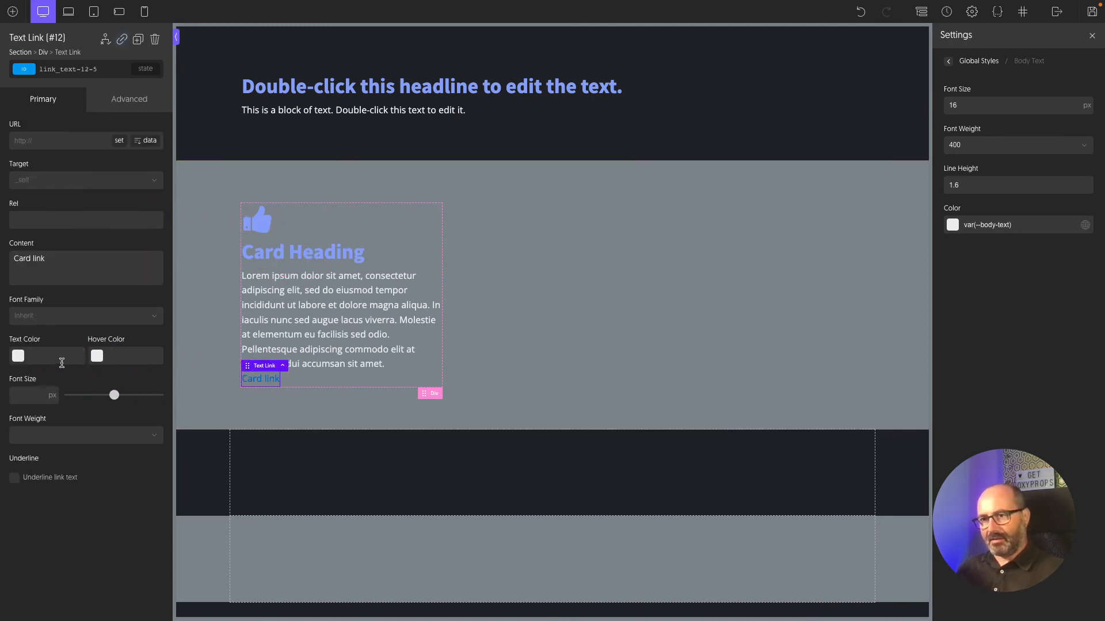
Define --card-bg: var(--surface2); in the my-card class's custom CSS and set the card's background color to var(--card-bg).
{"action": "left_click", "coordinate": [384, 230]}
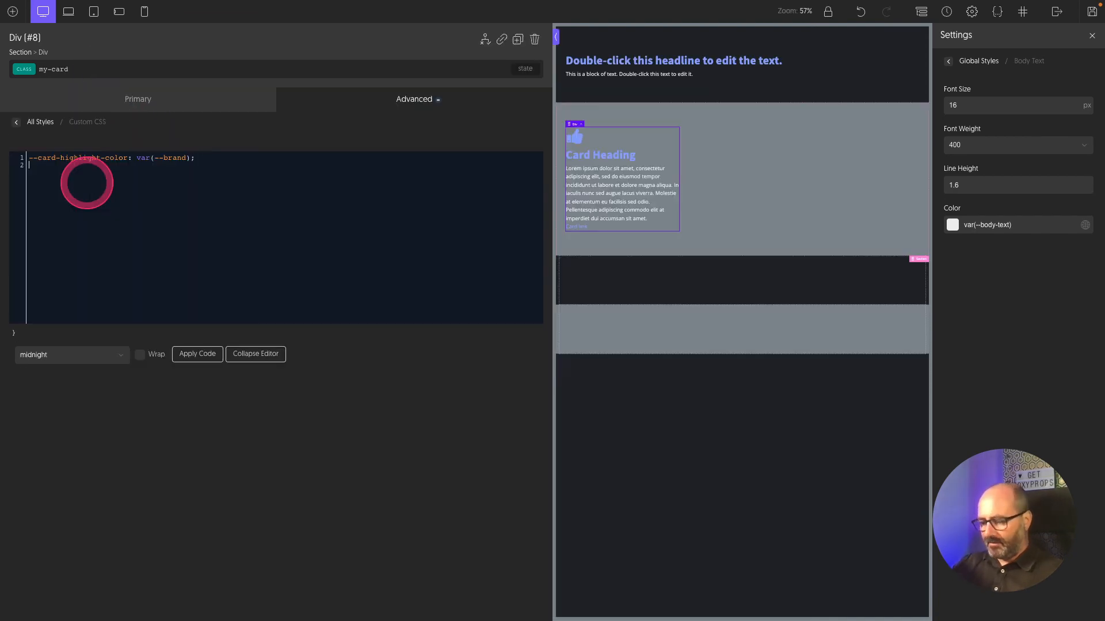
{"action": "type", "text": "--card-bg: s"}
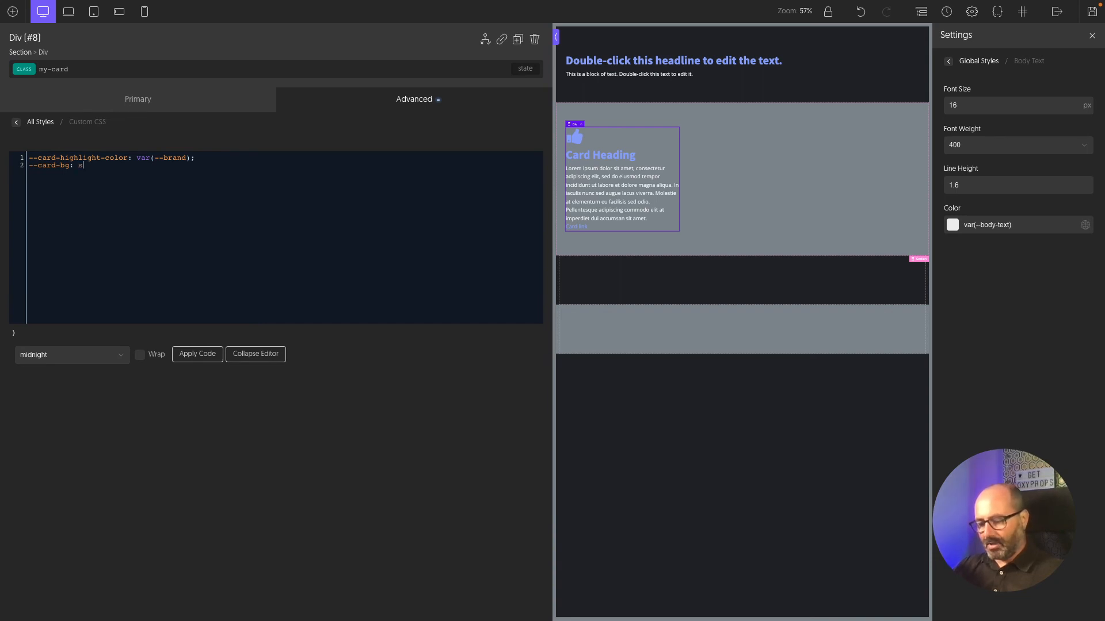
{"action": "type", "text": "urface"}
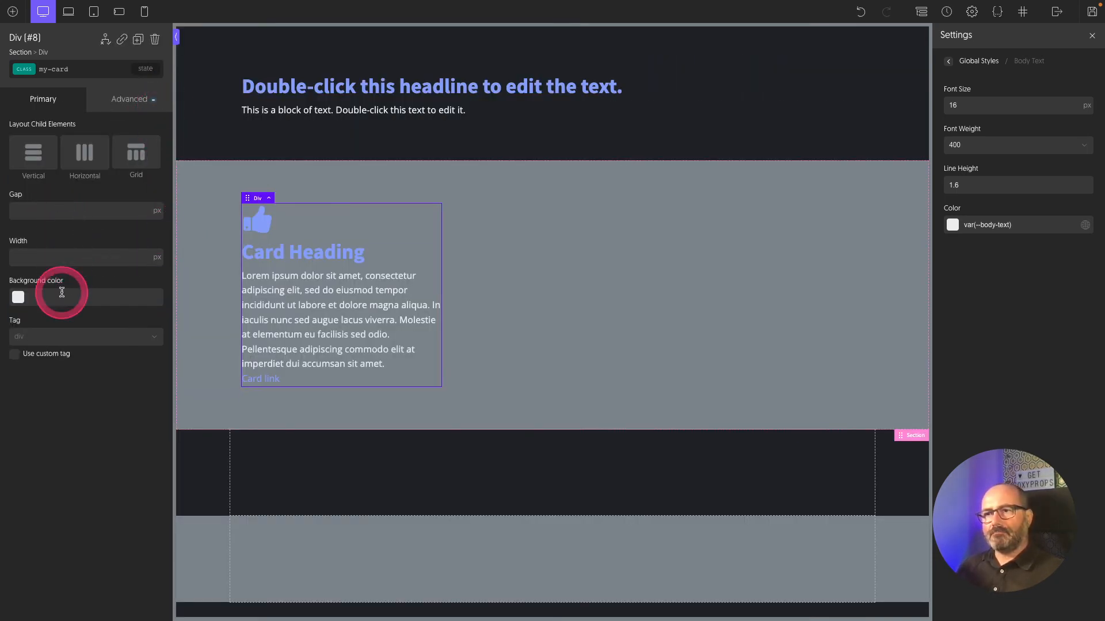
{"action": "left_click", "coordinate": [61, 292]}
{"action": "type", "text": "var(--card-bg)"}
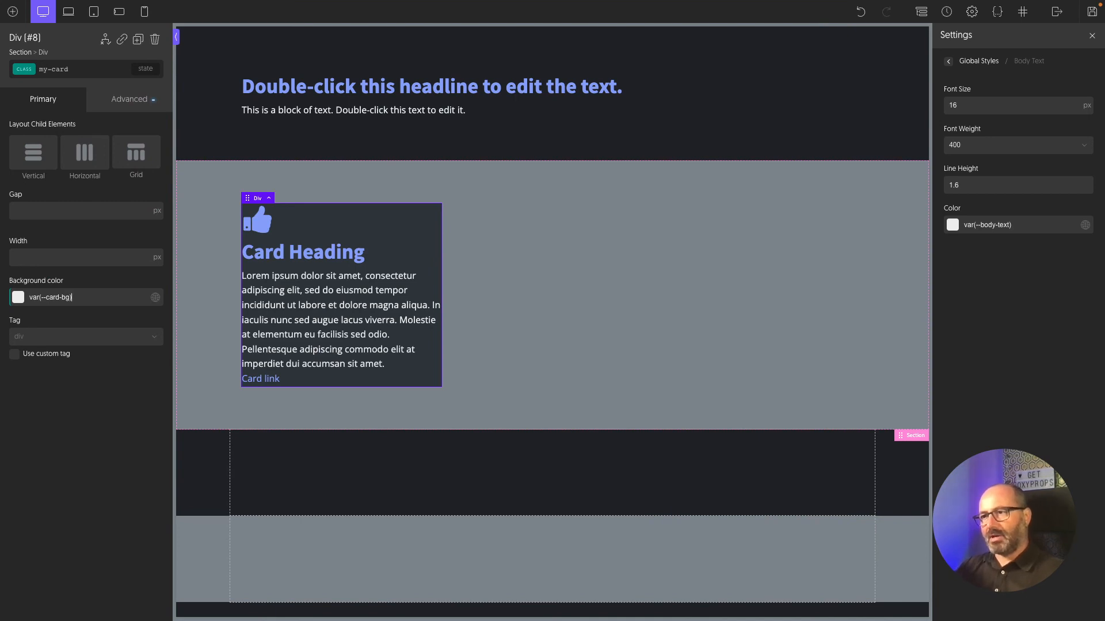
Add the variable --card-padding: 2rem; to the my-card class's custom CSS.
{"action": "left_click", "coordinate": [129, 99]}
{"action": "left_click", "coordinate": [99, 309]}
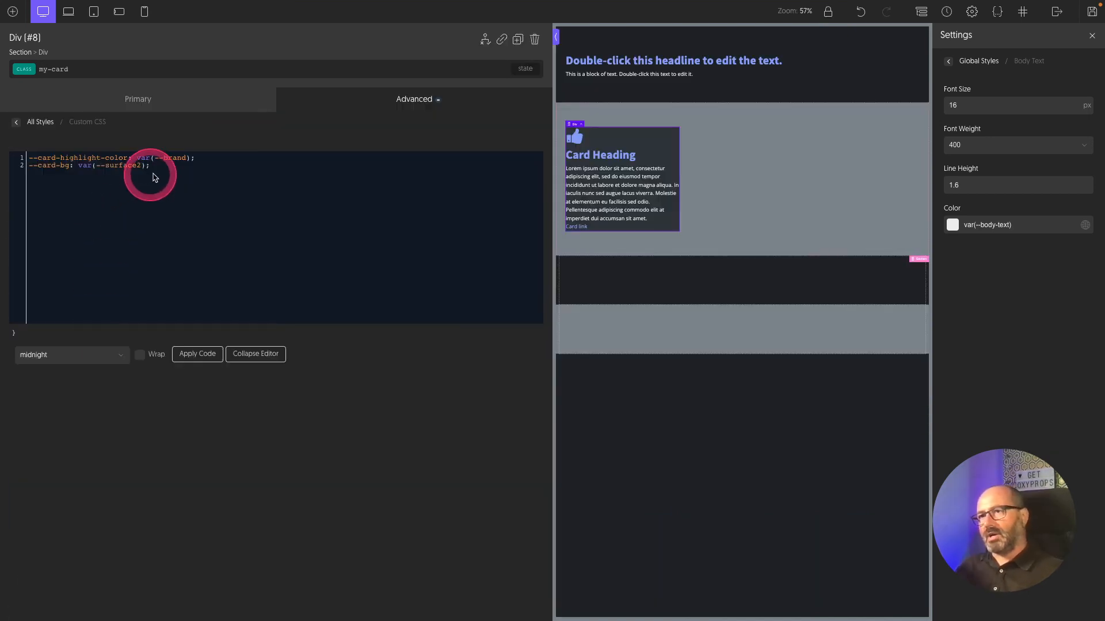
{"action": "left_click", "coordinate": [157, 169]}
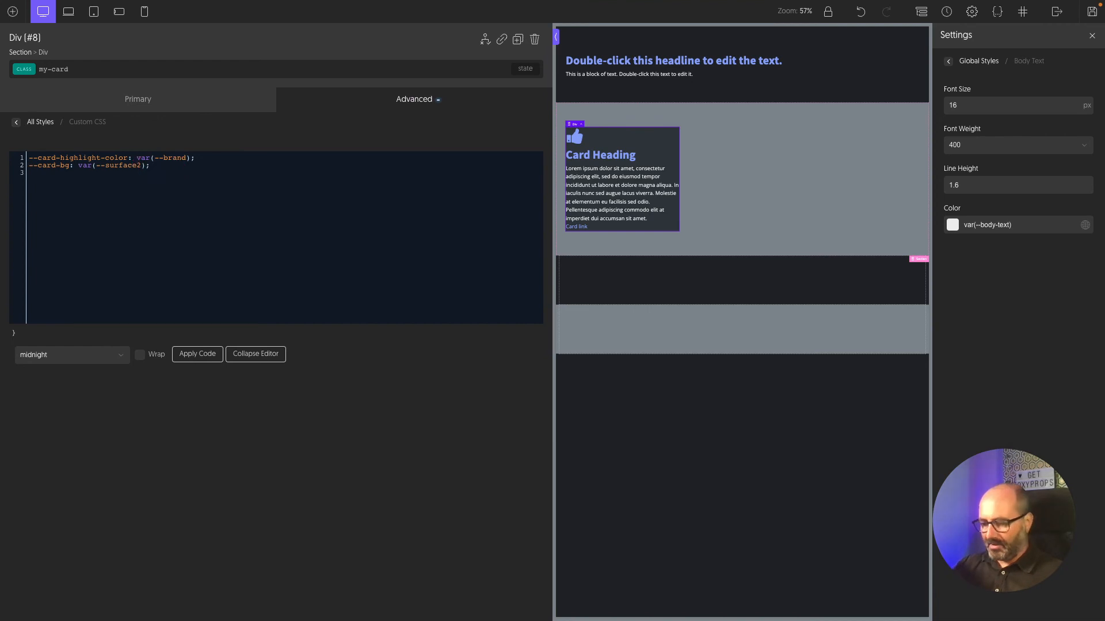
{"action": "key", "text": "Return"}
{"action": "type", "text": "--card-padding"}
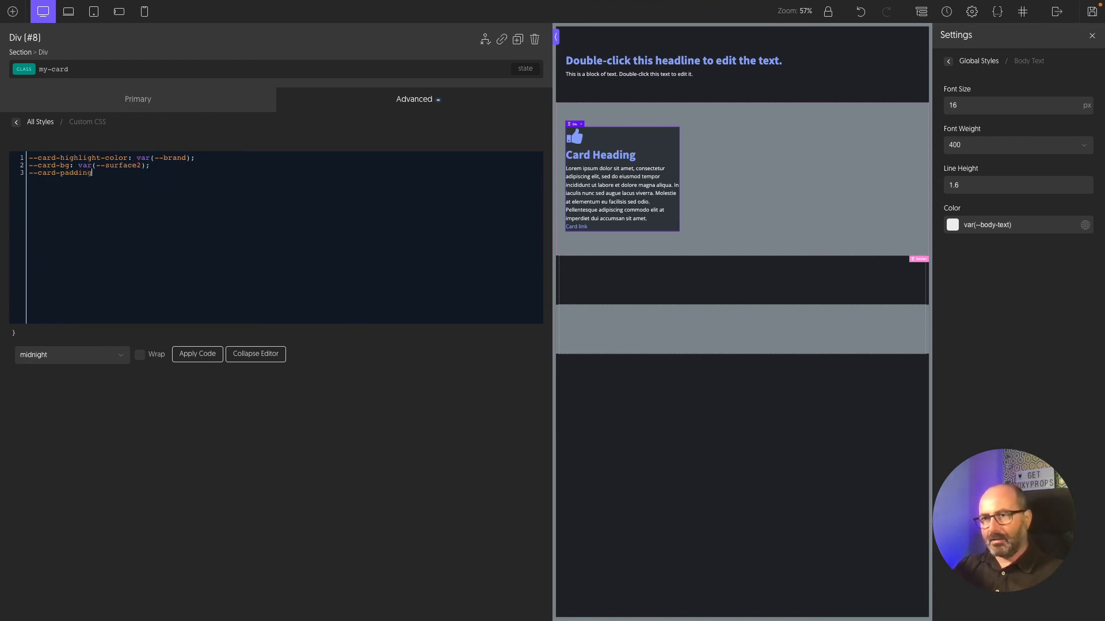
{"action": "type", "text": ": "}
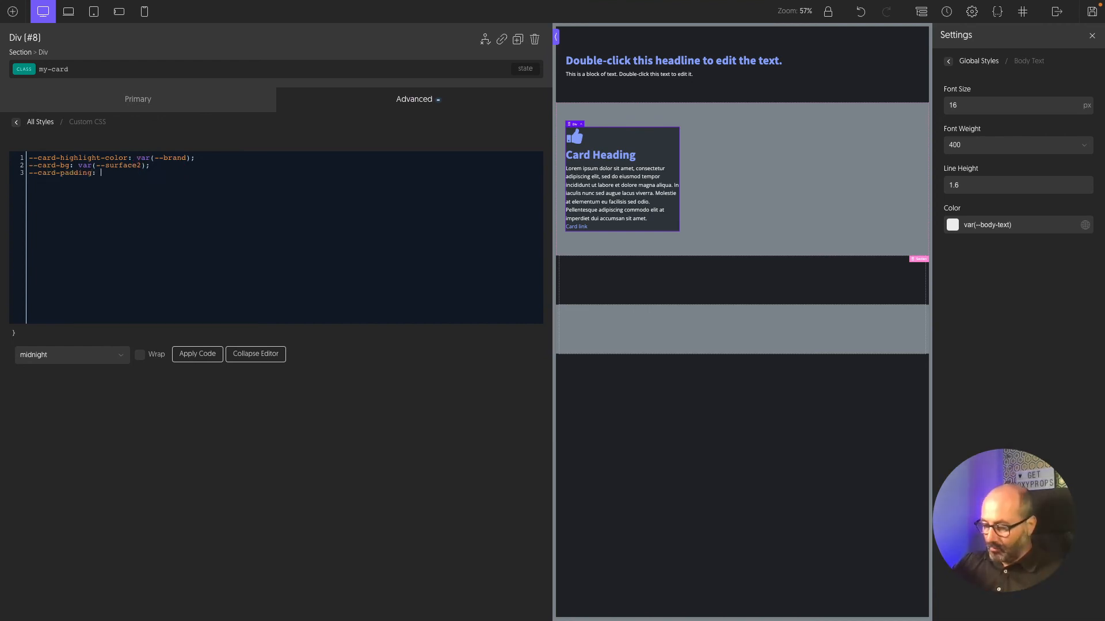
{"action": "type", "text": "2re"}
{"action": "type", "text": ";"}
Apply the --card-padding variable as the my-card padding on all four sides.
{"action": "left_click_drag", "start_coordinate": [29, 173], "coordinate": [91, 173]}
{"action": "key", "text": "ctrl+c"}
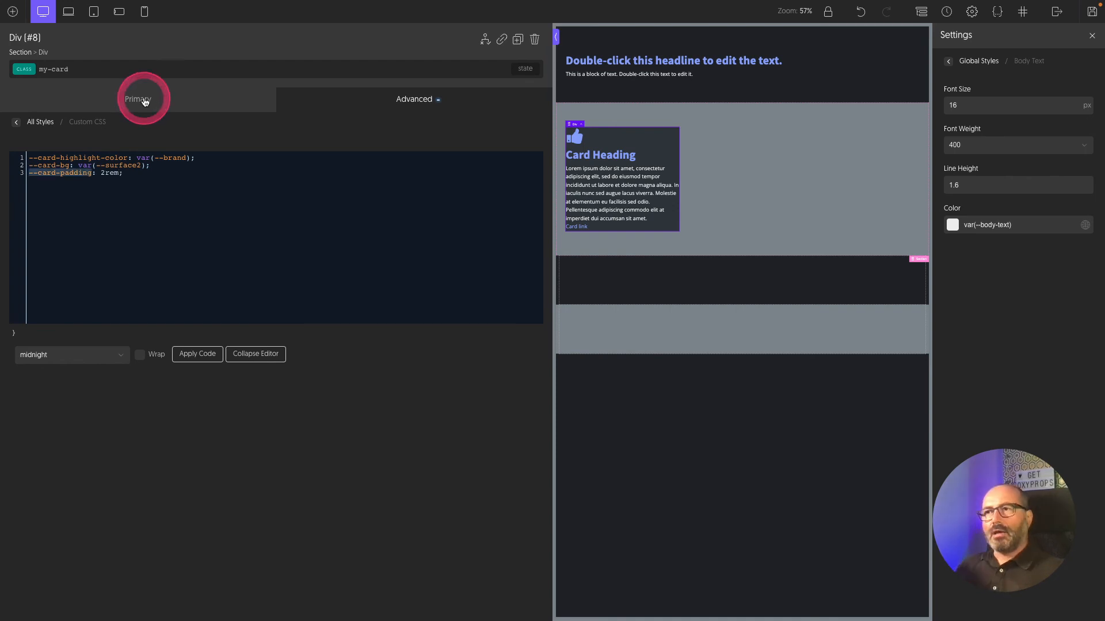
{"action": "left_click", "coordinate": [144, 100]}
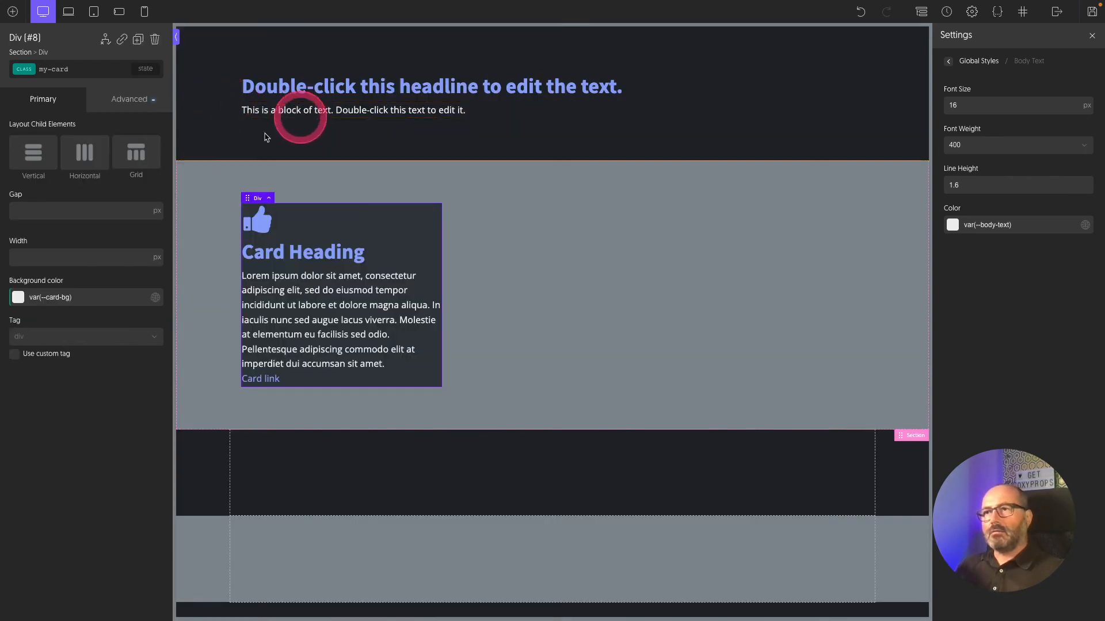
{"action": "left_click", "coordinate": [130, 103]}
{"action": "left_click", "coordinate": [95, 171]}
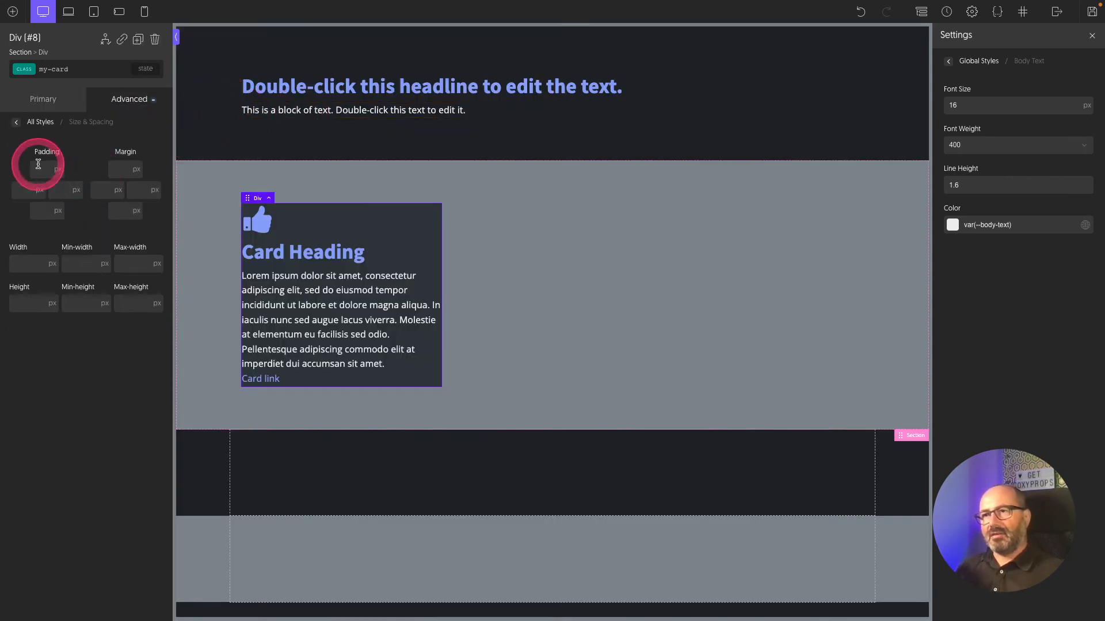
{"action": "left_click", "coordinate": [50, 168]}
{"action": "key", "text": "ctrl+v"}
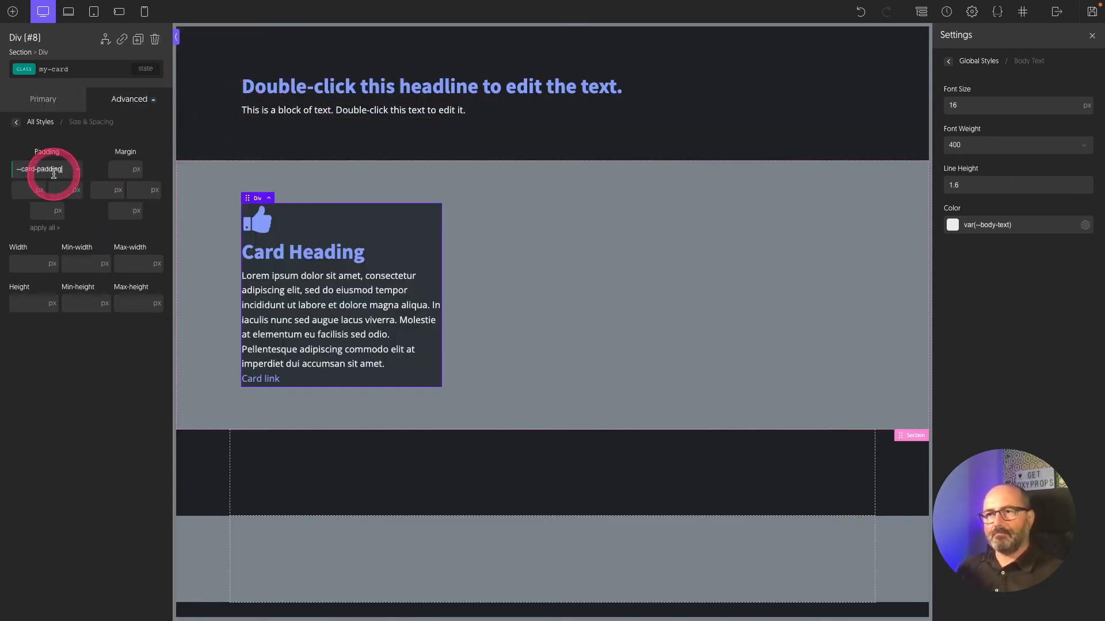
{"action": "left_click", "coordinate": [45, 228]}
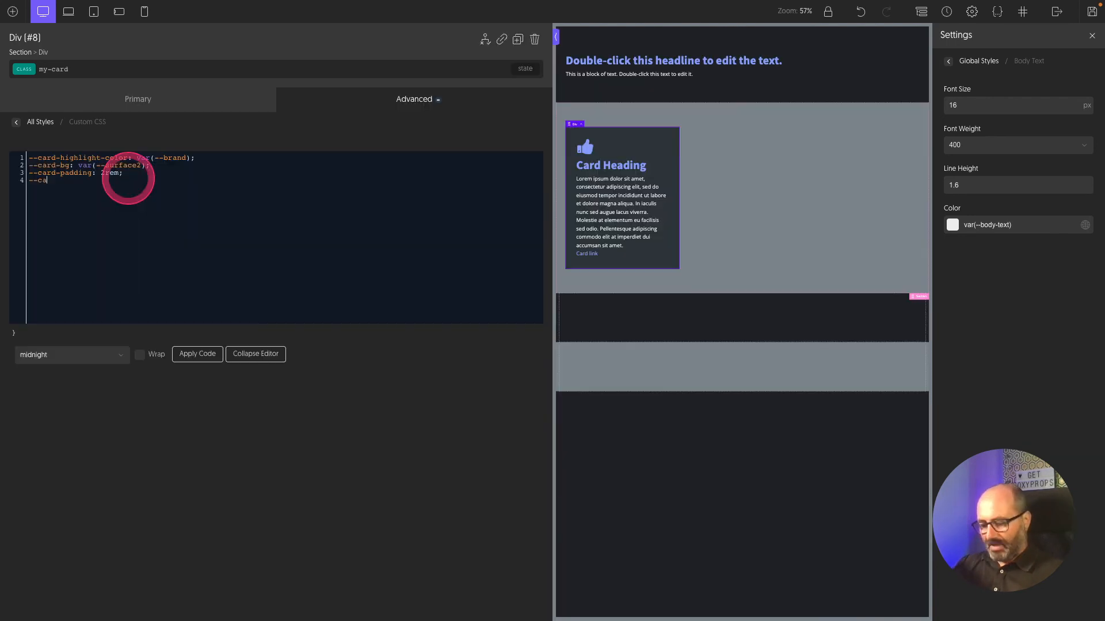
Define --card-gap: 1rem; in the my-card custom CSS and set the card's gap to var(--card-gap).
{"action": "type", "text": "rd-gap: 1rem"}
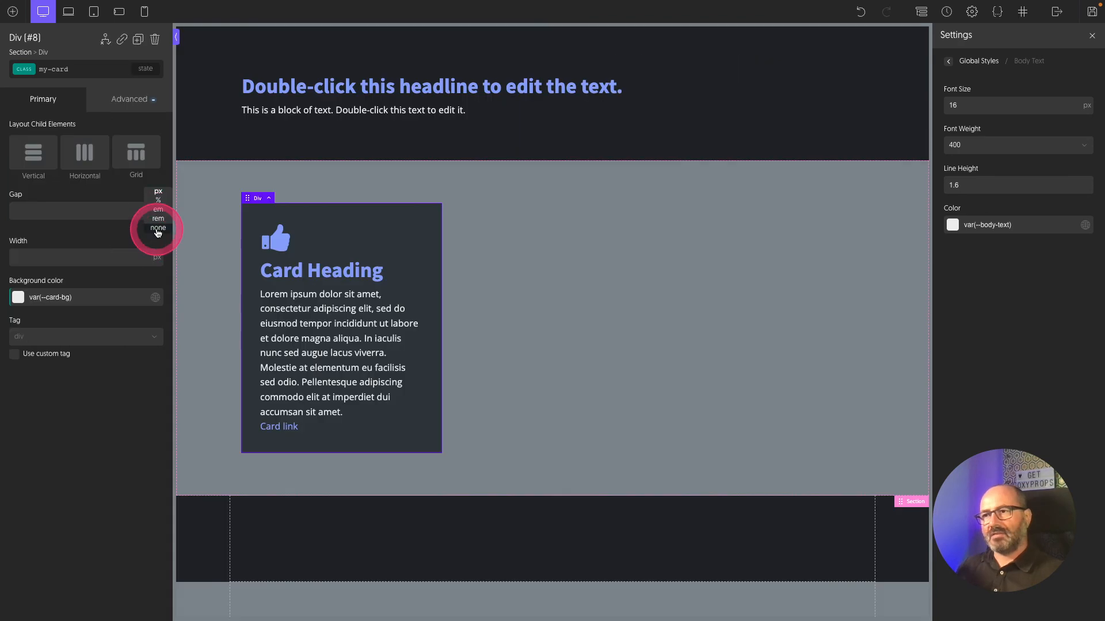
{"action": "left_click", "coordinate": [154, 223]}
{"action": "left_click", "coordinate": [84, 209]}
{"action": "type", "text": "var(--card-ga"}
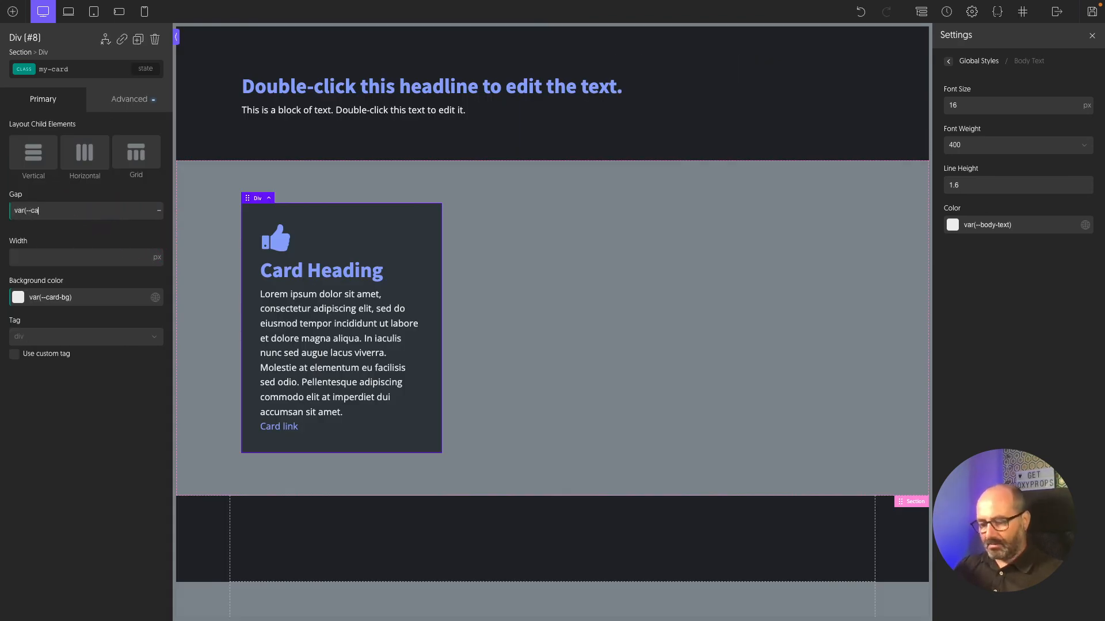
{"action": "type", "text": "p)"}
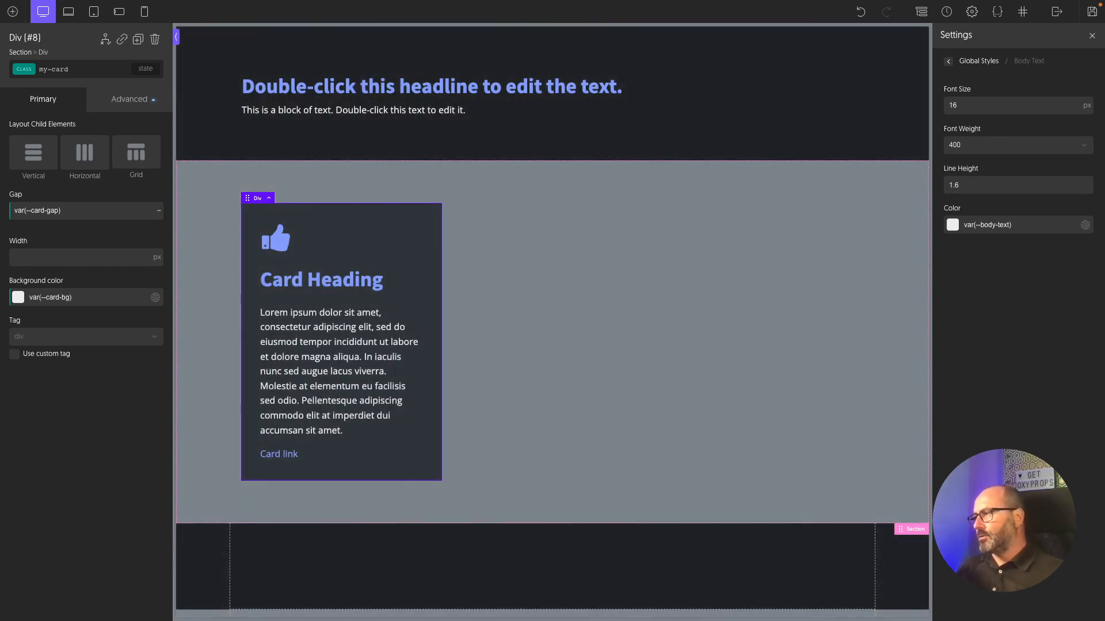
{"action": "left_click", "coordinate": [129, 99]}
{"action": "left_click", "coordinate": [105, 317]}
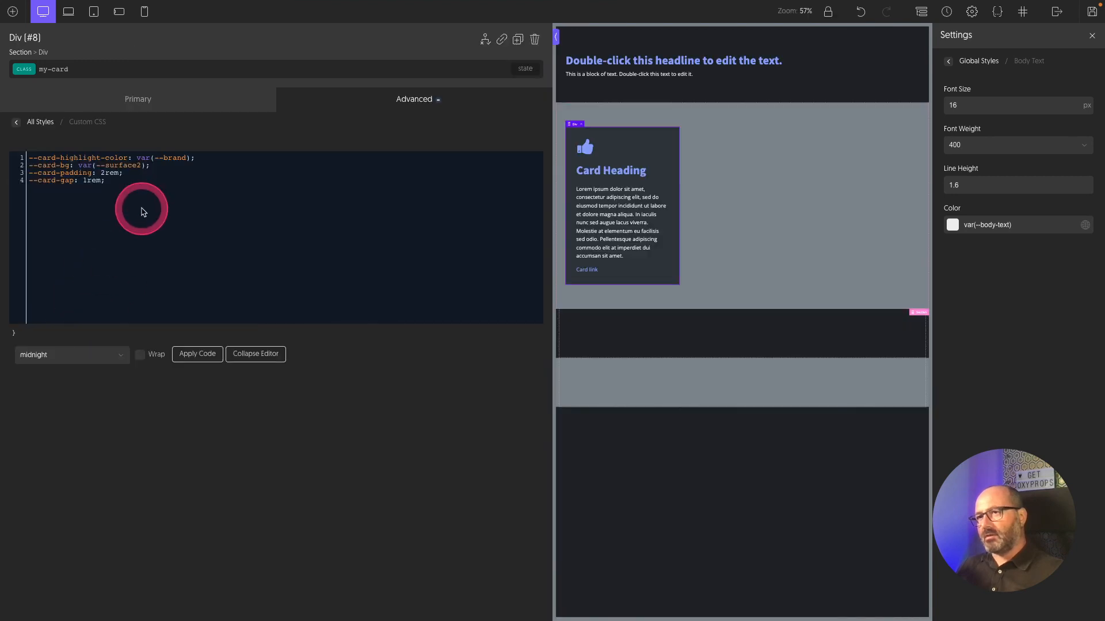
{"action": "left_click", "coordinate": [147, 99]}
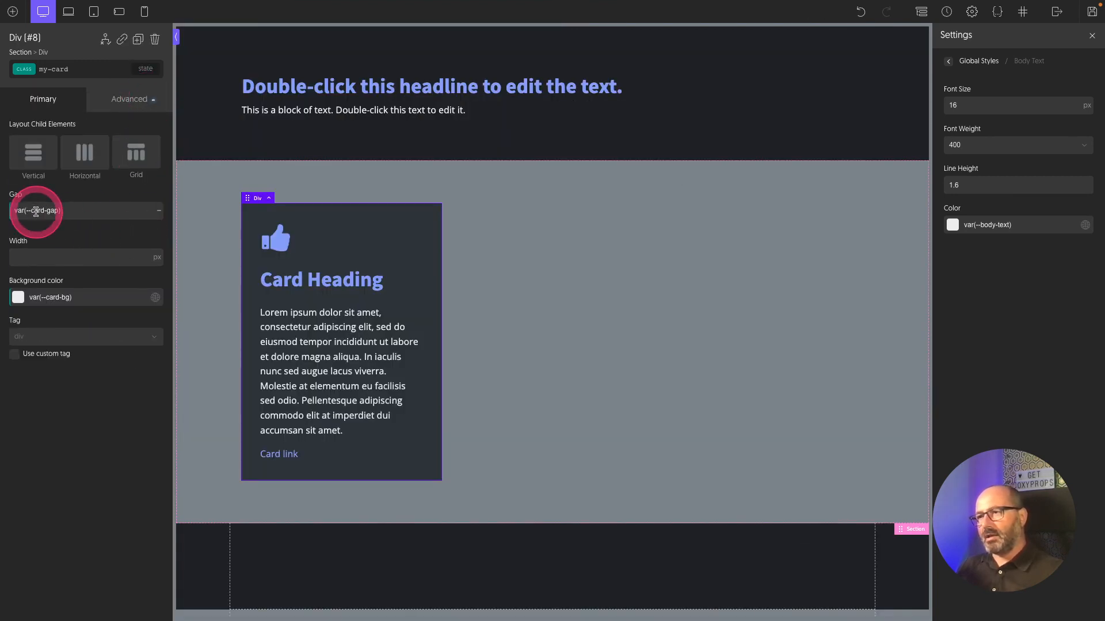
Duplicate the card and copy all four --card variable declarations from the my-card class's custom CSS.
{"action": "left_click", "coordinate": [139, 40]}
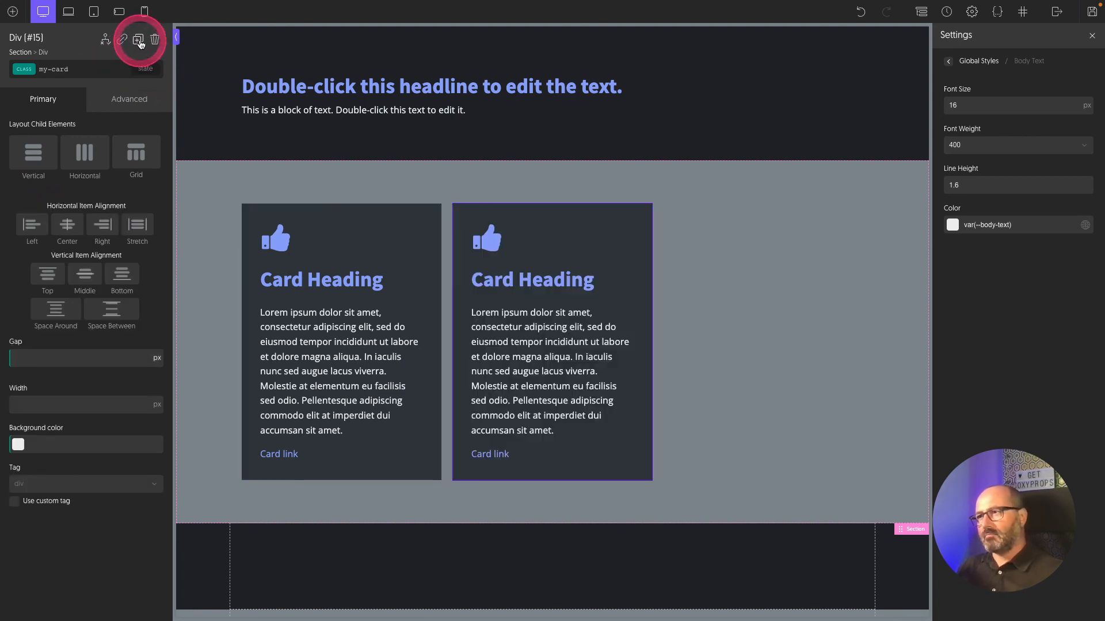
{"action": "left_click", "coordinate": [123, 99]}
{"action": "left_click", "coordinate": [98, 301]}
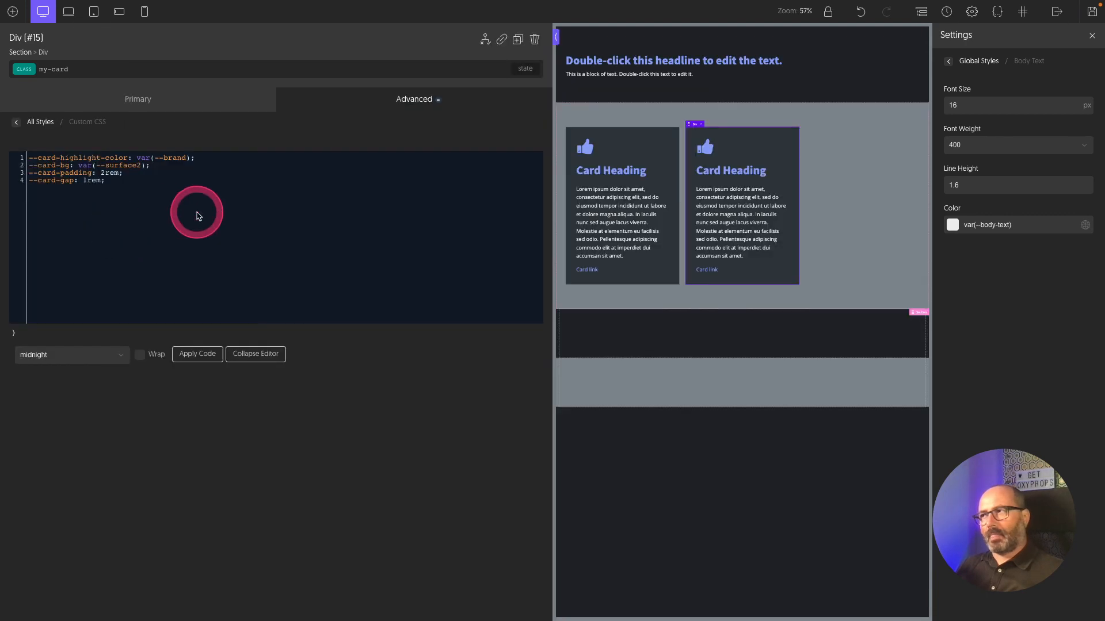
{"action": "left_click_drag", "start_coordinate": [112, 180], "coordinate": [30, 157]}
{"action": "key", "text": "ctrl+c"}
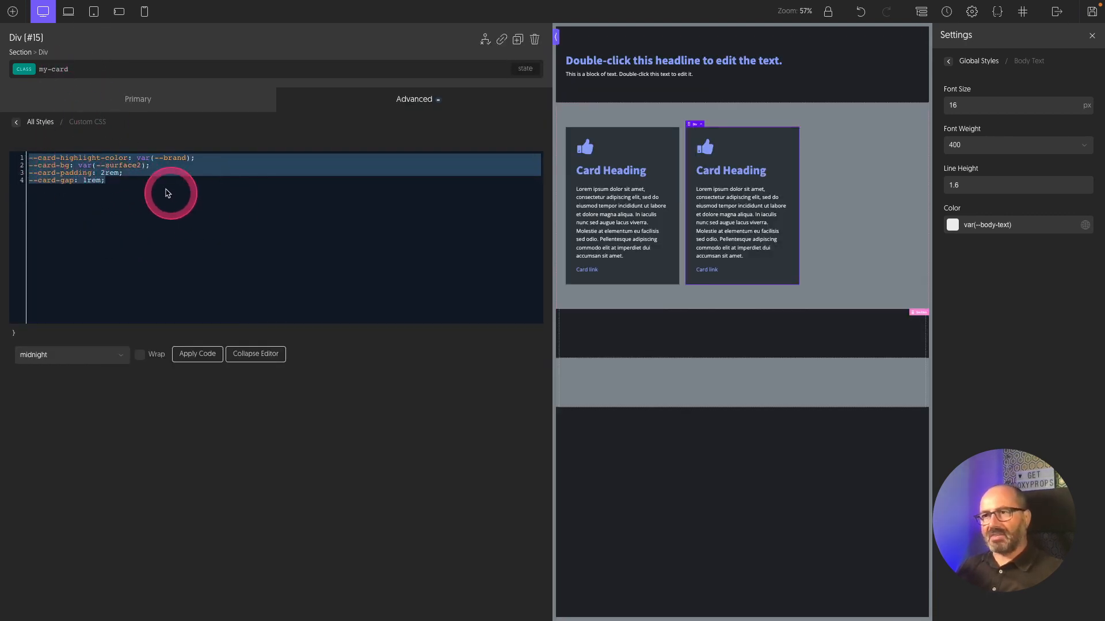
Add the class my-card--big-spaces to the duplicated card.
{"action": "left_click", "coordinate": [248, 353]}
{"action": "left_click", "coordinate": [99, 69]}
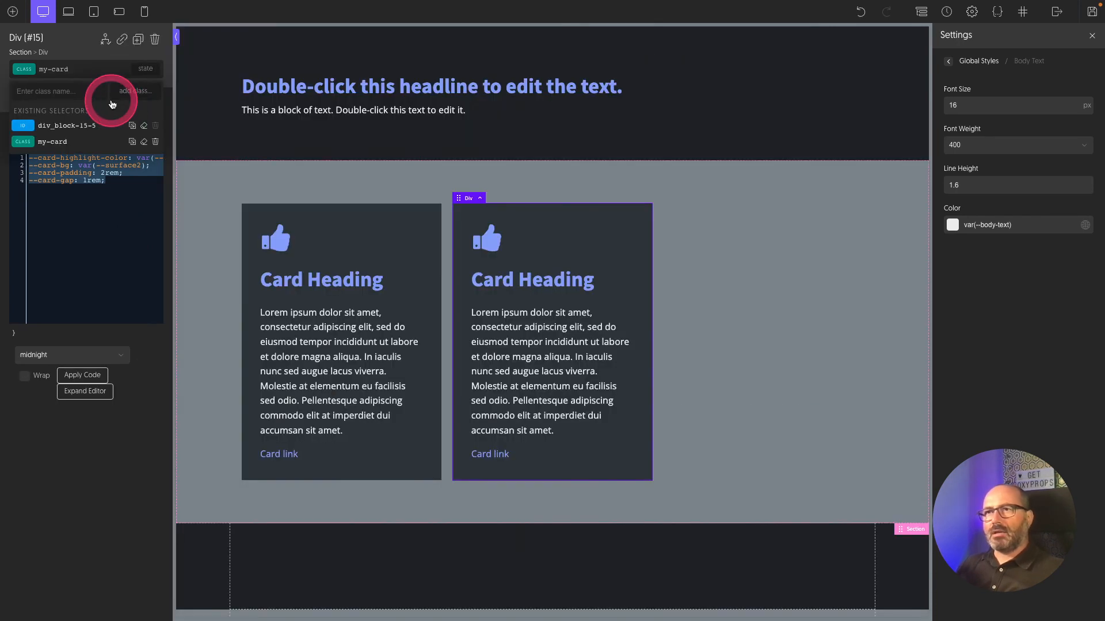
{"action": "type", "text": "my-card-"}
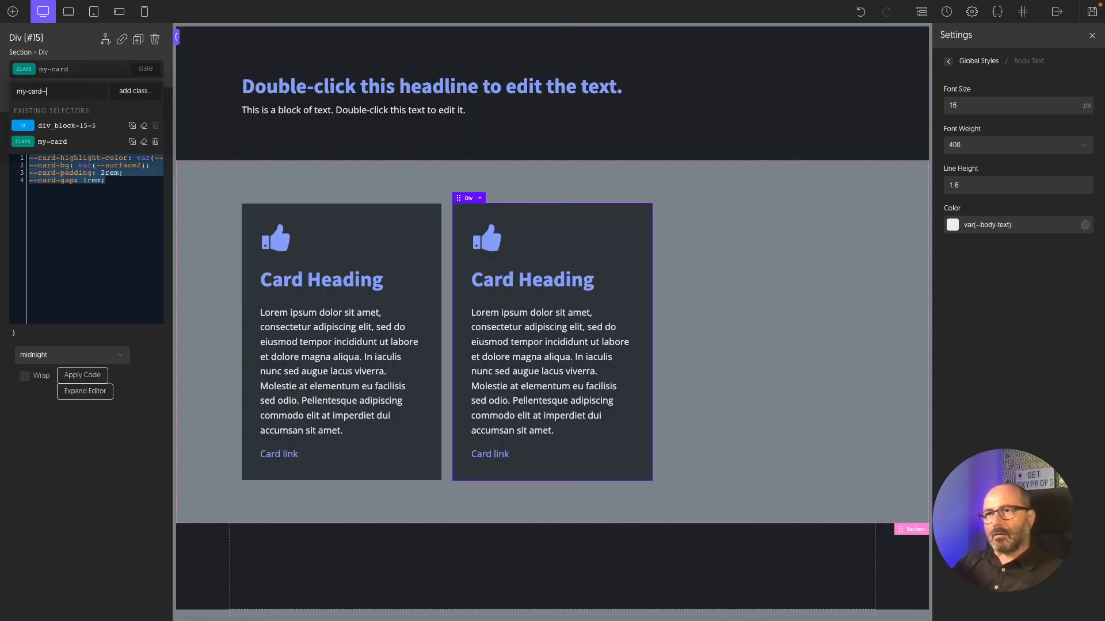
{"action": "type", "text": "-big-spaces"}
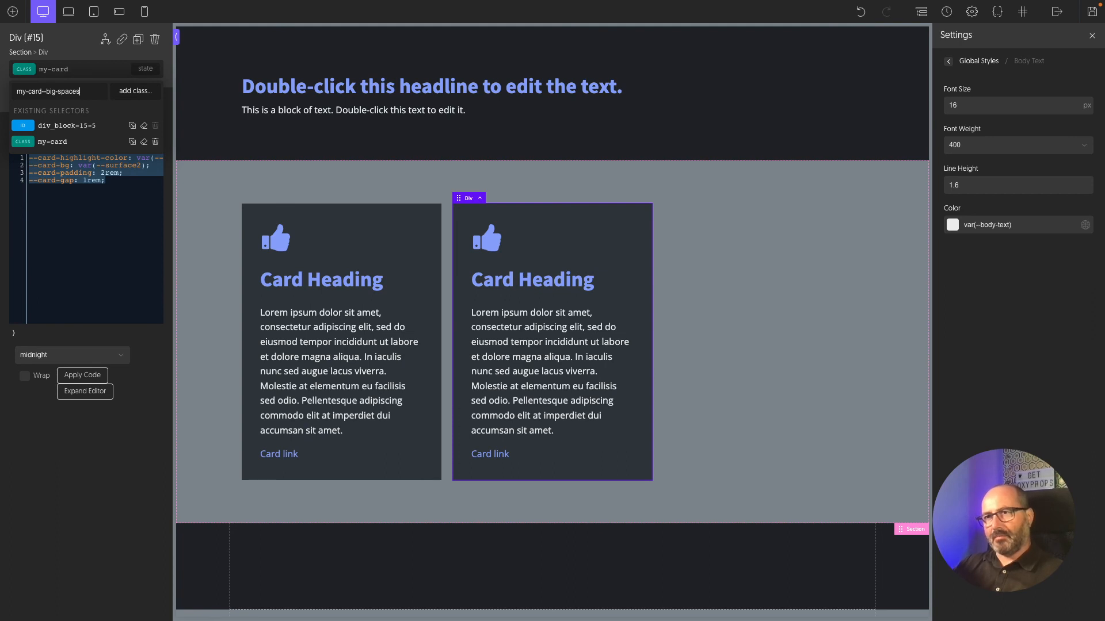
{"action": "key", "text": "Return"}
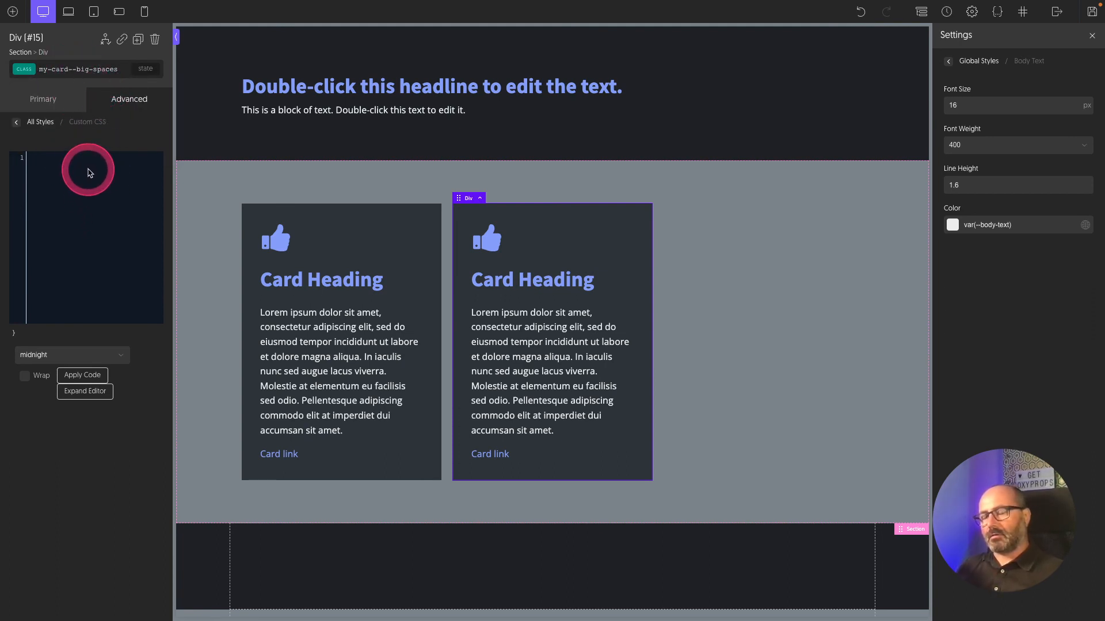
Paste the copied variables into the my-card--big-spaces custom CSS, setting --card-padding to 4rem and --card-gap to 2rem.
{"action": "key", "text": "ctrl+v"}
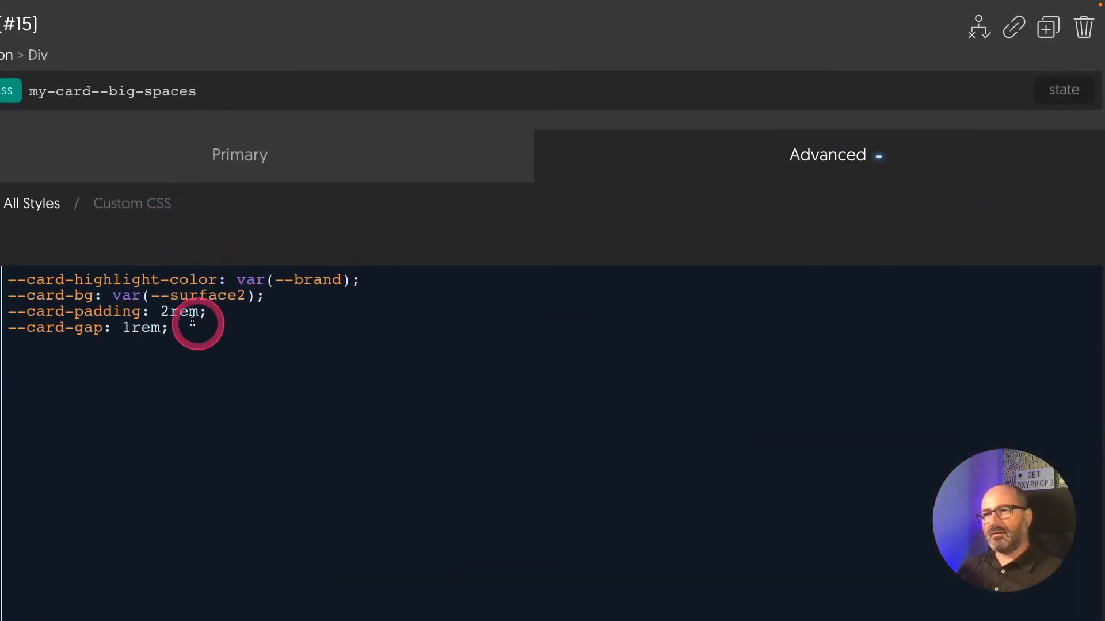
{"action": "left_click_drag", "start_coordinate": [165, 311], "coordinate": [159, 311]}
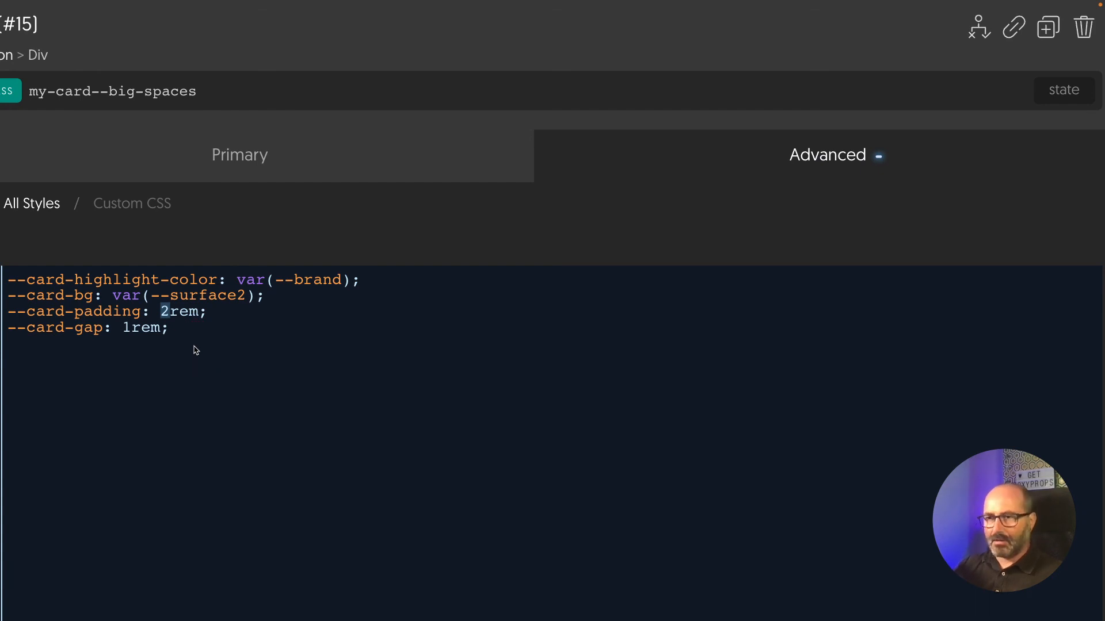
{"action": "type", "text": "4"}
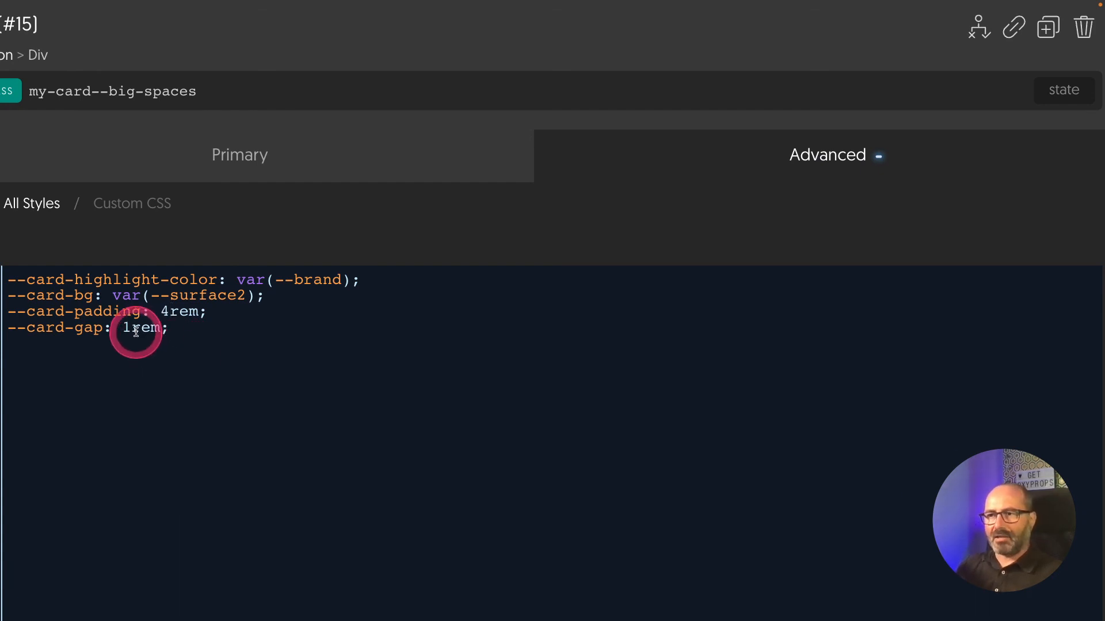
{"action": "left_click_drag", "start_coordinate": [124, 328], "coordinate": [130, 328]}
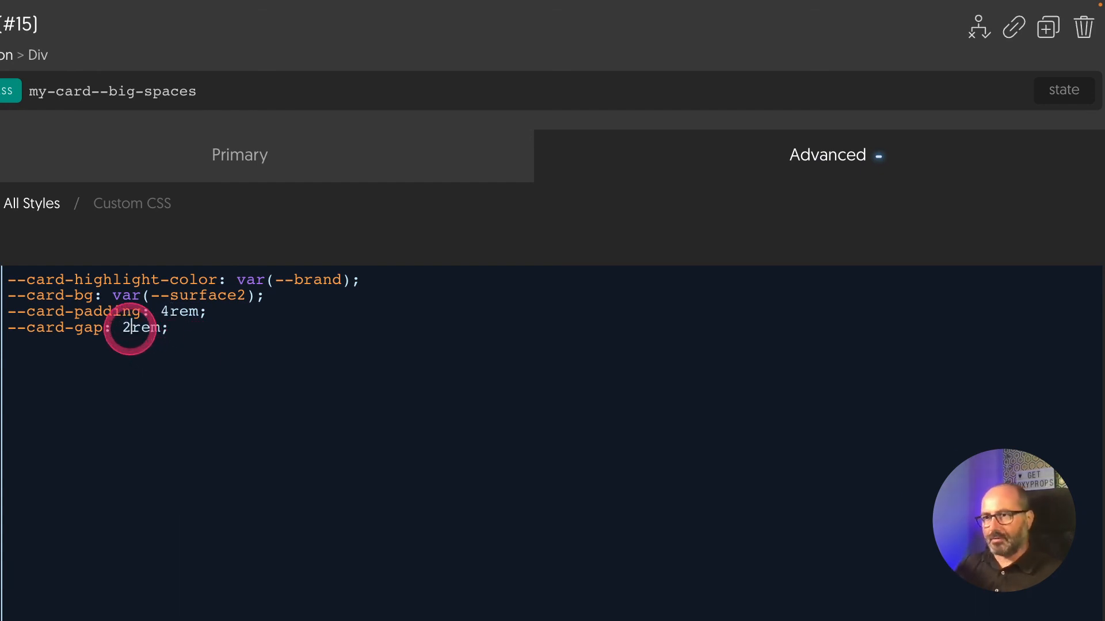
{"action": "type", "text": "2"}
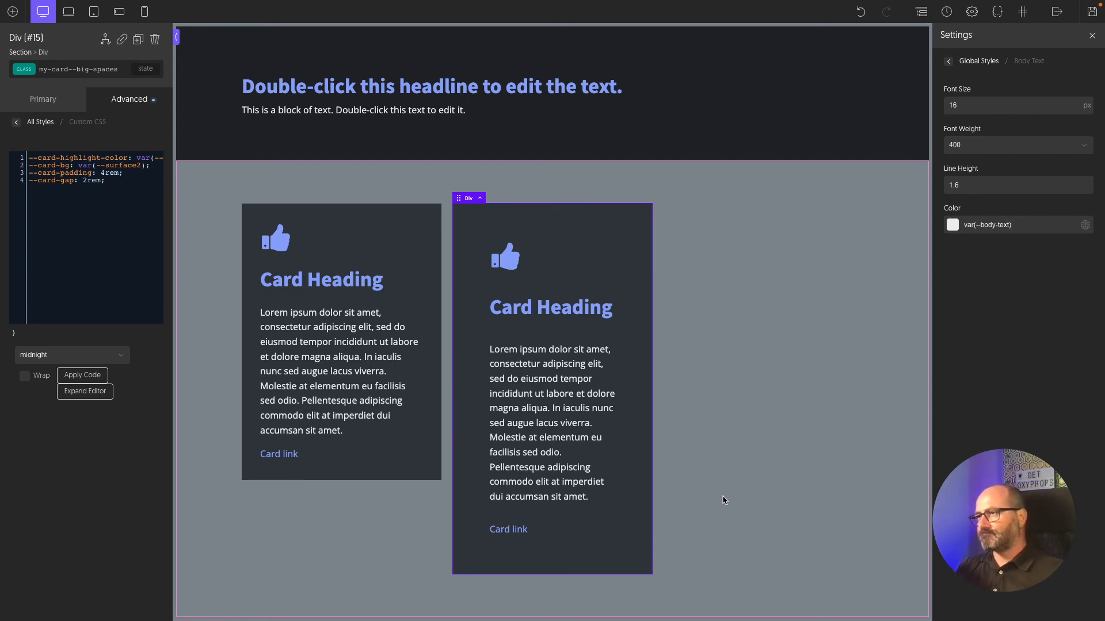
Duplicate the big-spaces card and remove the my-card--big-spaces class from the new copy.
{"action": "left_click", "coordinate": [138, 40]}
{"action": "left_click", "coordinate": [84, 69]}
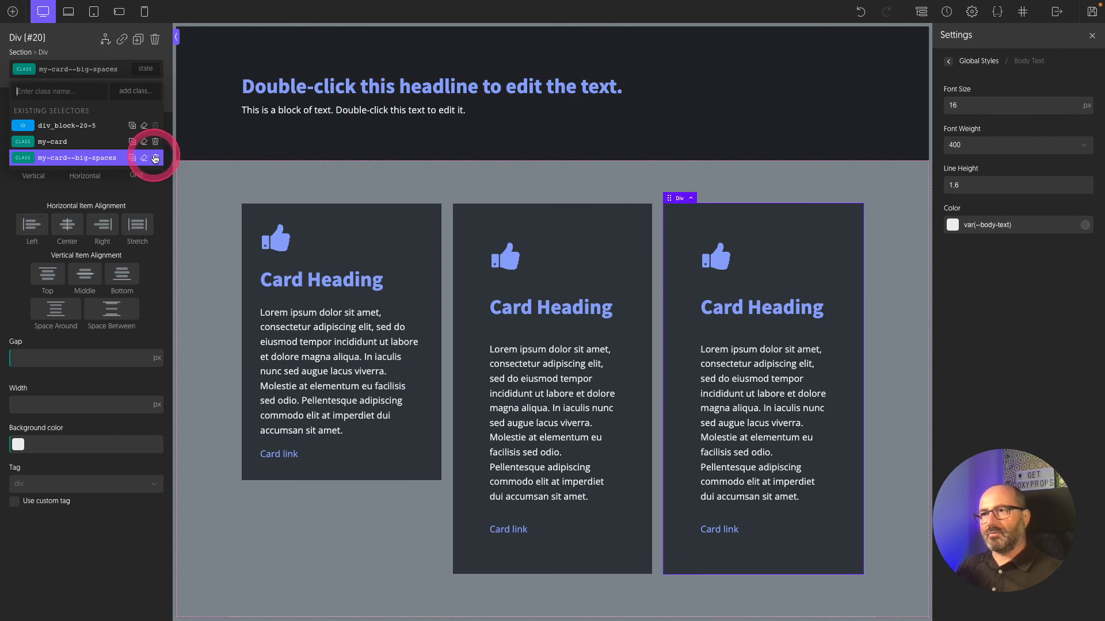
{"action": "left_click", "coordinate": [147, 157]}
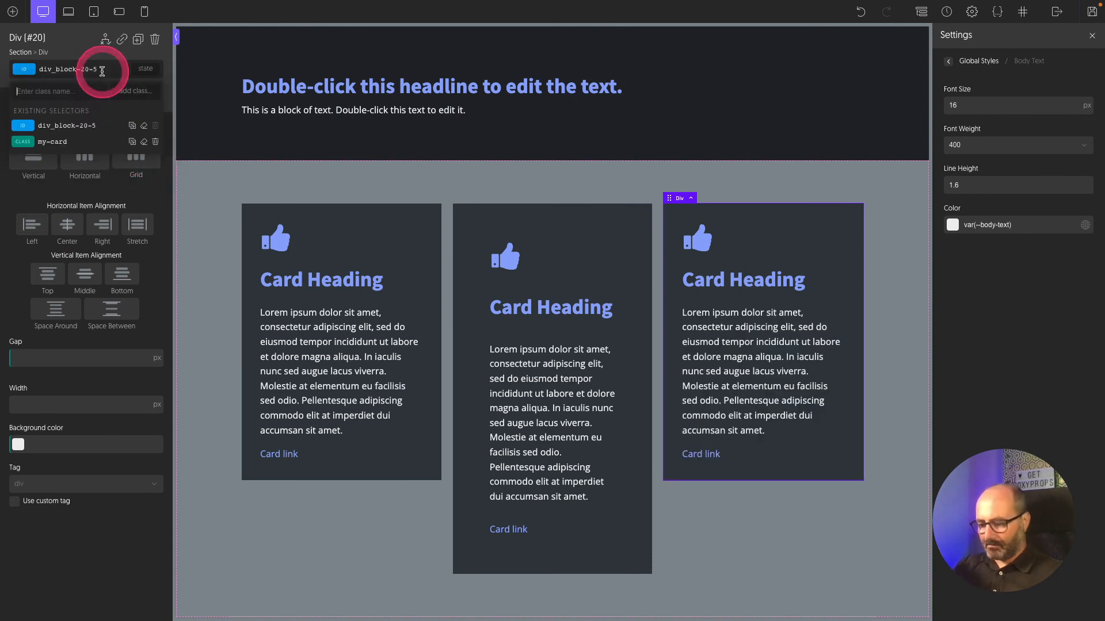
Add the class my-card--red to the third card and open that class's advanced style settings.
{"action": "type", "text": "my-card--red"}
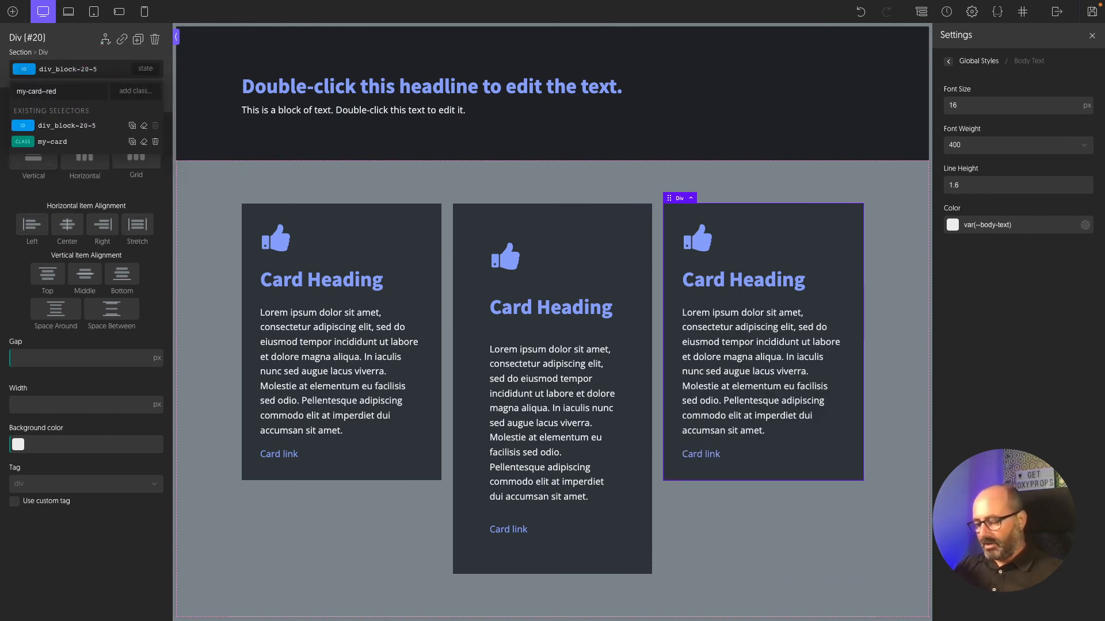
{"action": "key", "text": "Return"}
{"action": "left_click", "coordinate": [129, 99]}
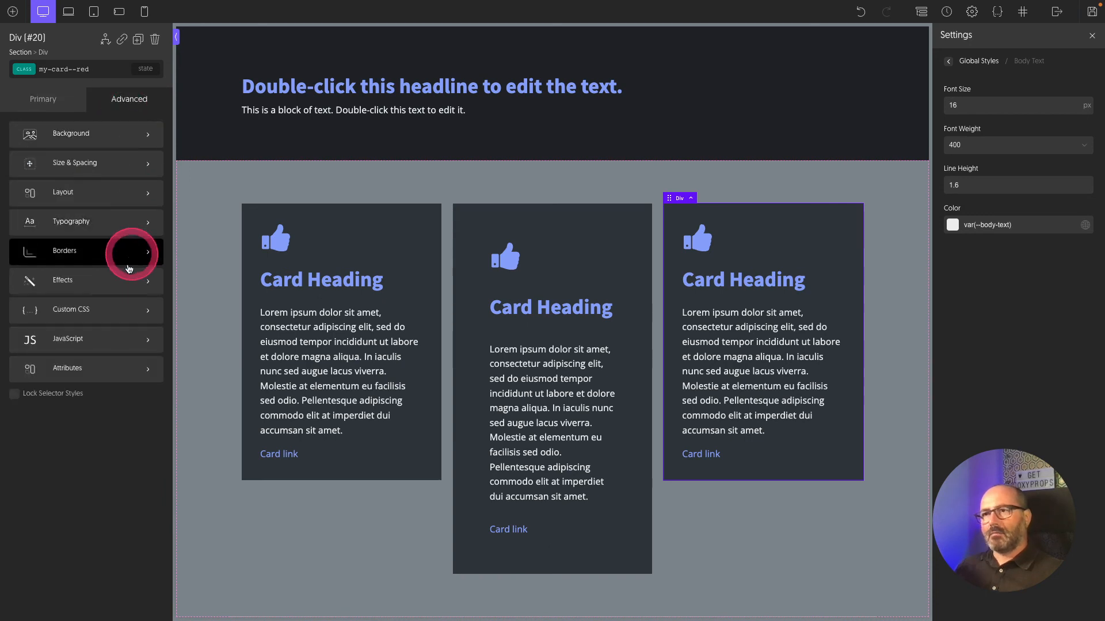
Paste the card variables into the my-card--red custom CSS and set --card-highlight-color to var(--oc-red-4).
{"action": "left_click", "coordinate": [98, 308]}
{"action": "type", "text": "--card-highlight-color: var(--brand); --card-bg: var(--surface); --card-padding: 2rem; --card-gap: 1rem;"}
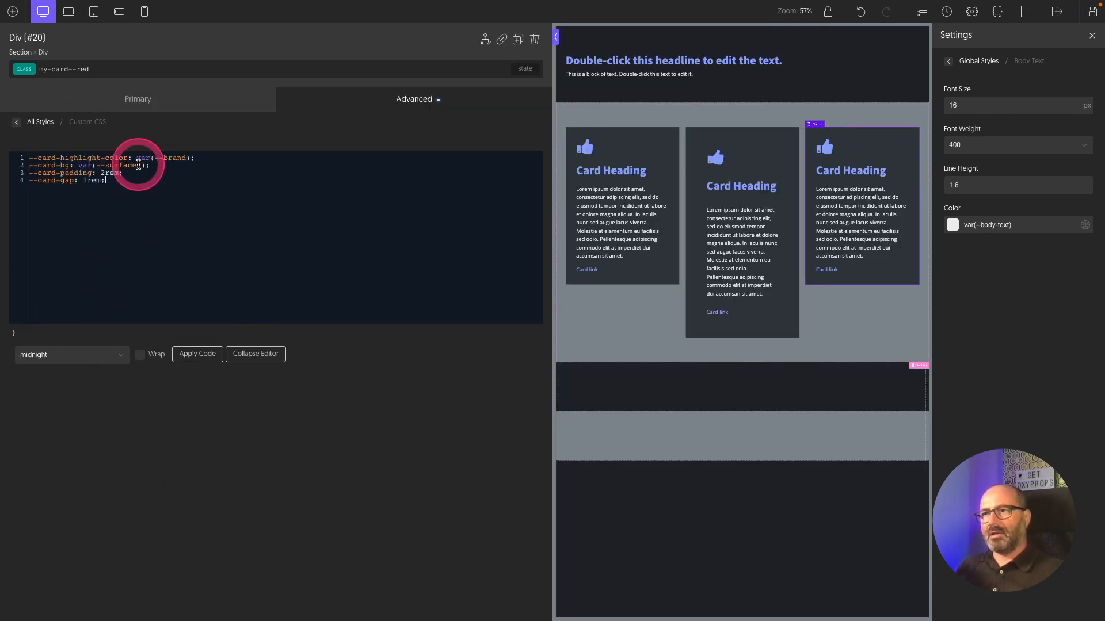
{"action": "double_click", "coordinate": [175, 158]}
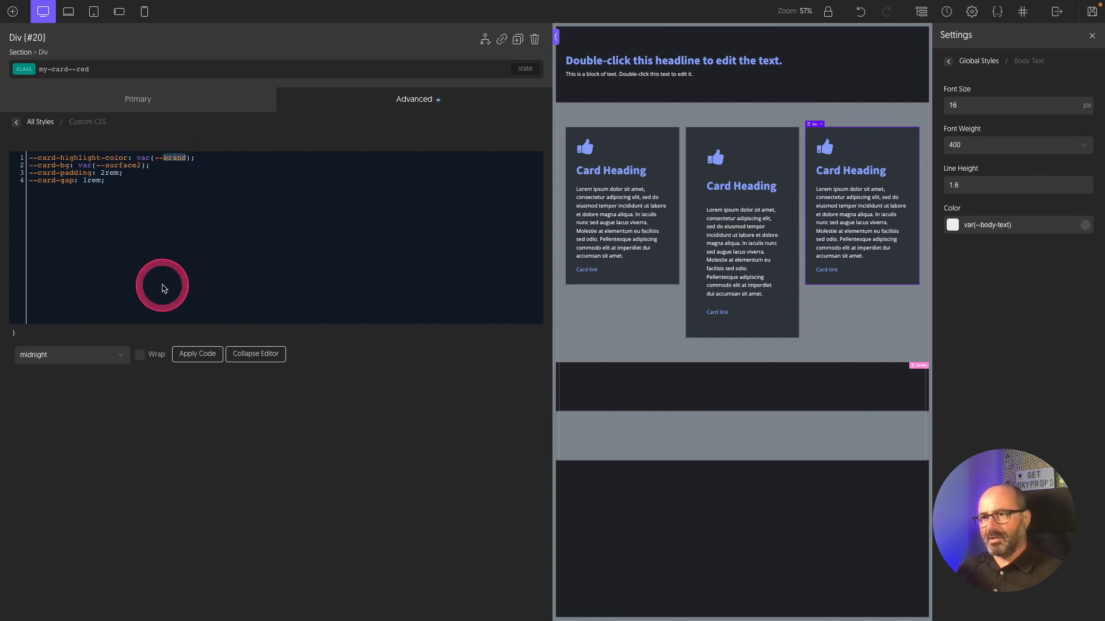
{"action": "type", "text": "oc-red-"}
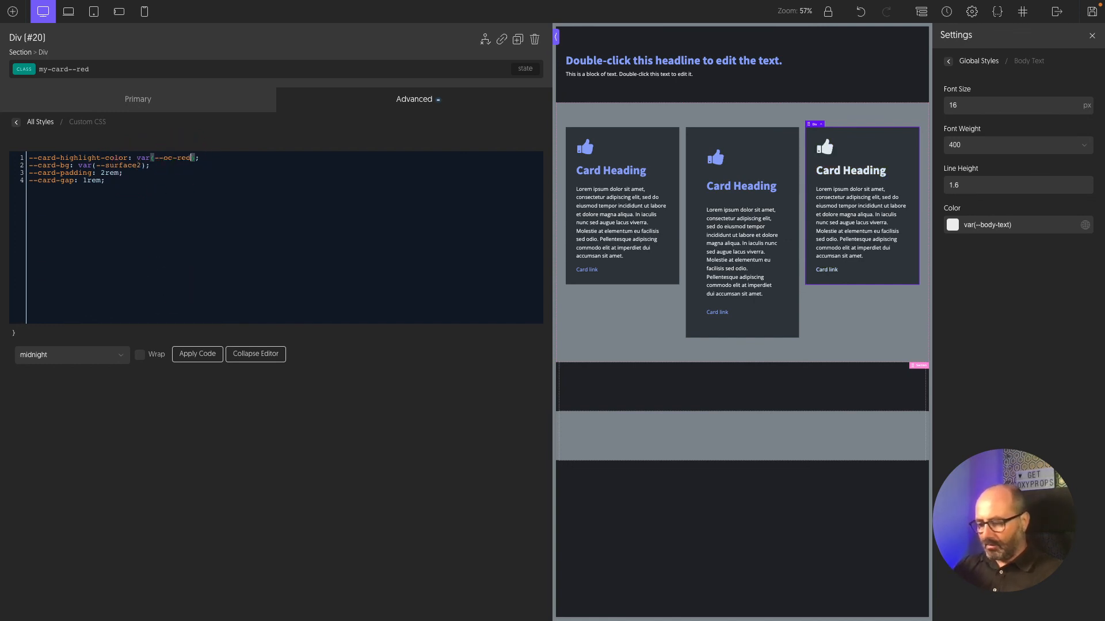
{"action": "type", "text": "4"}
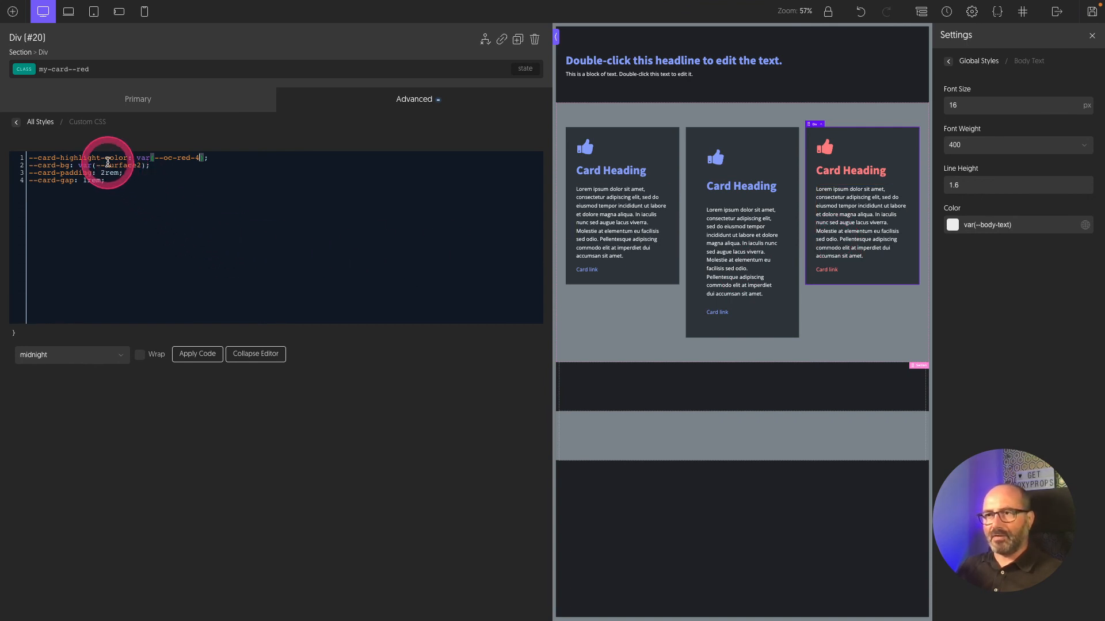
Set --card-bg to var(--oc-red-9) in the my-card--red CSS and preview the cards in the light color scheme.
{"action": "left_click_drag", "start_coordinate": [108, 164], "coordinate": [139, 166]}
{"action": "type", "text": "oc-"}
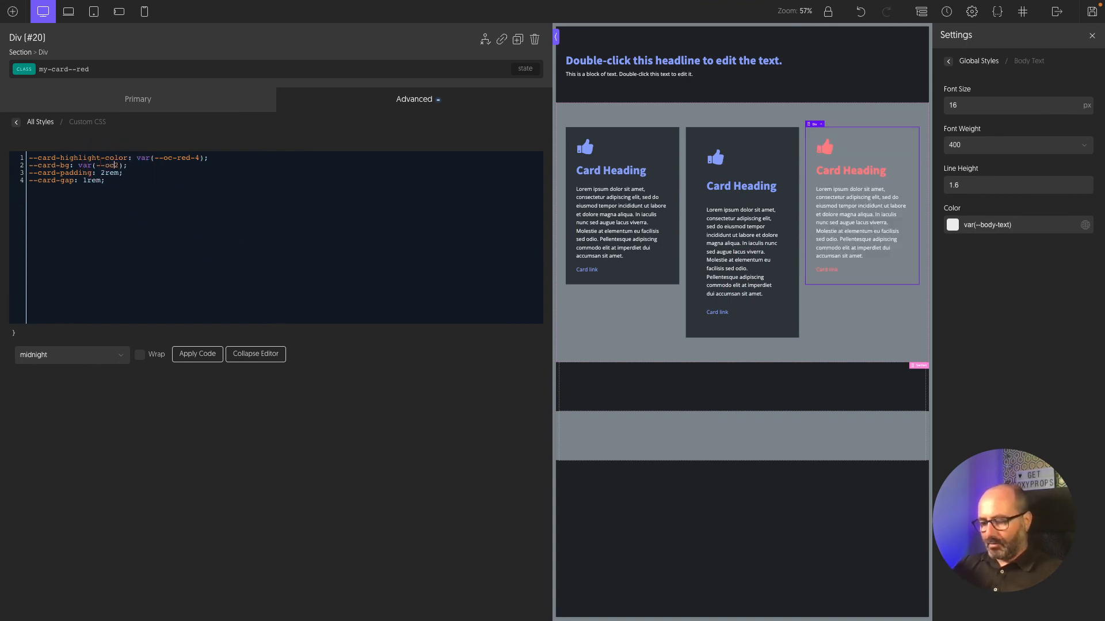
{"action": "type", "text": "red-"}
{"action": "key", "text": "Delete"}
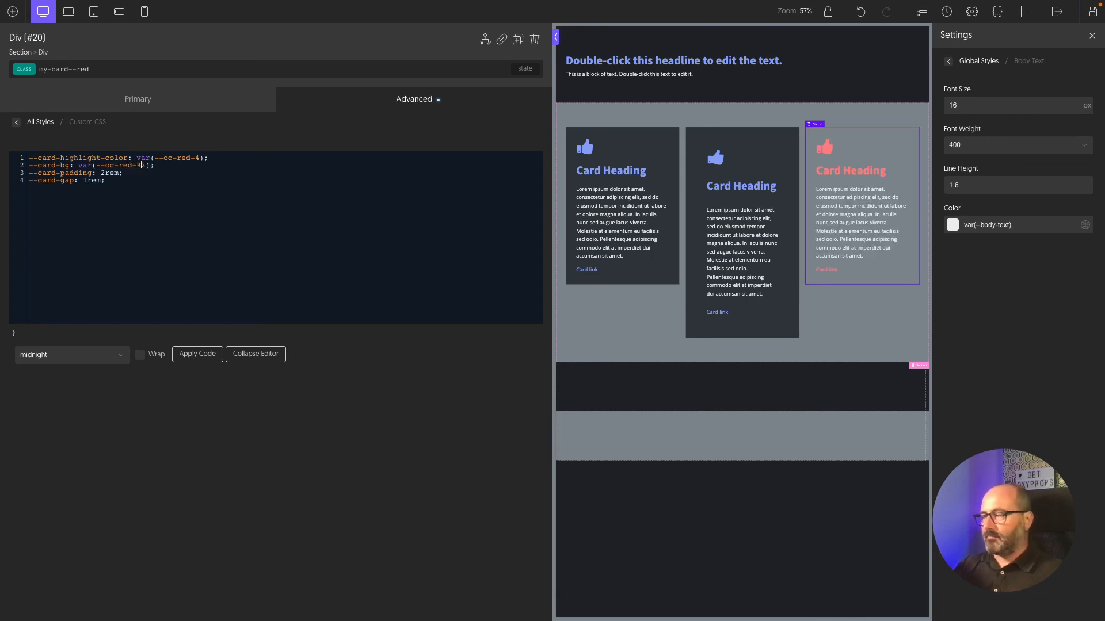
{"action": "type", "text": "9"}
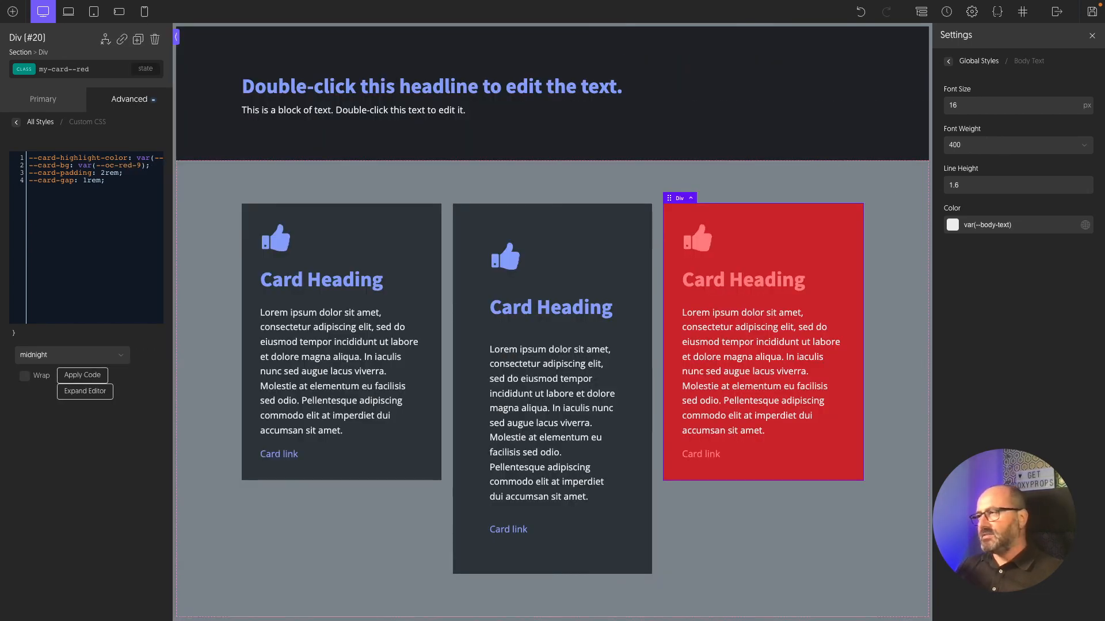
{"action": "key", "text": "ctrl+shift+l"}
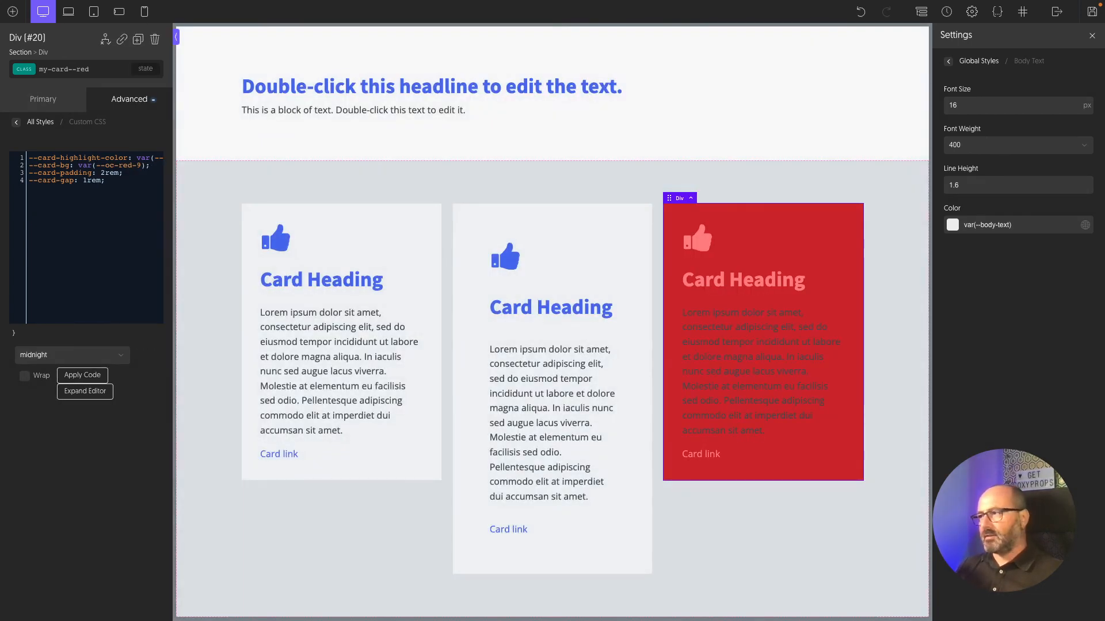
{"action": "key", "text": "ctrl+shift+l"}
In the AliasTokens stylesheet, add --red-accent: var(--oc-red-6); below --body-text in the default :root block.
{"action": "left_click", "coordinate": [998, 12]}
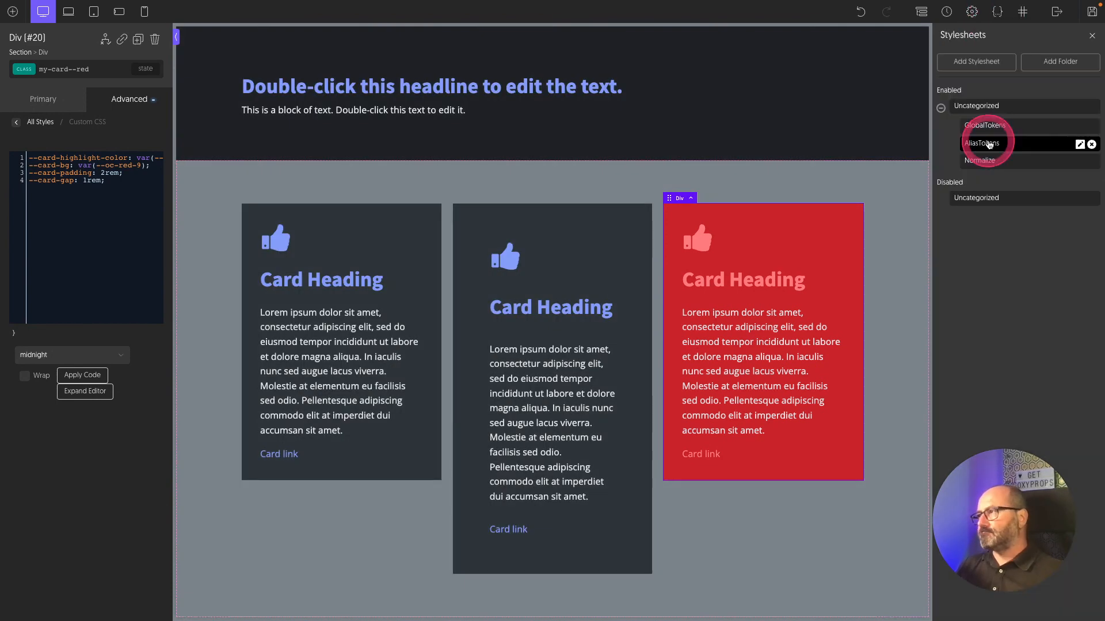
{"action": "left_click", "coordinate": [989, 144]}
{"action": "left_click", "coordinate": [200, 175]}
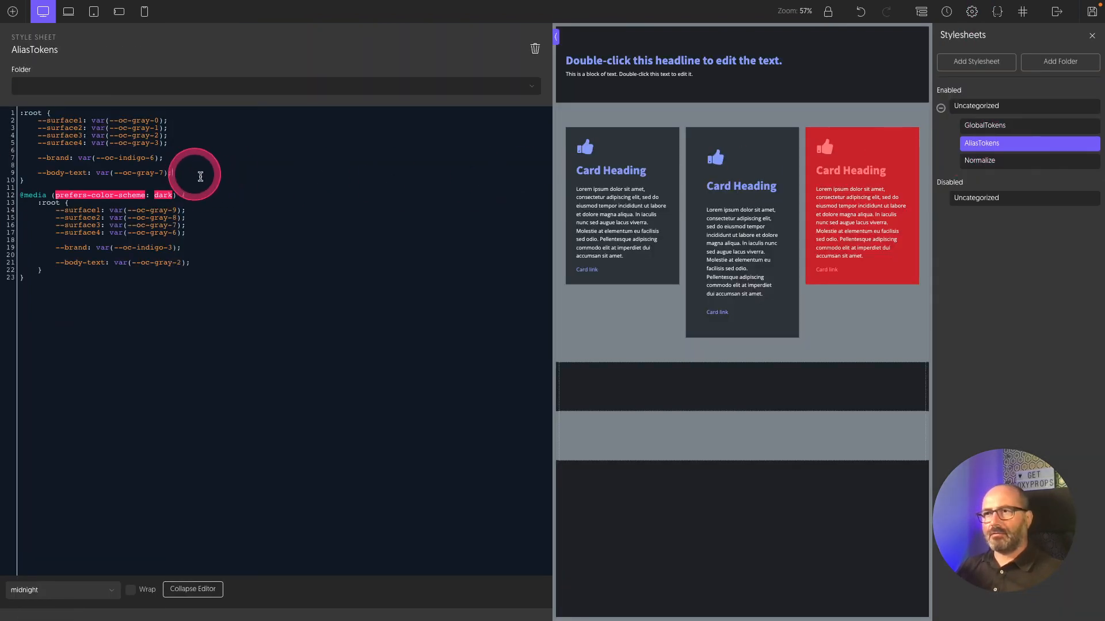
{"action": "key", "text": "Return"}
{"action": "key", "text": "Return"}
{"action": "type", "text": "--red-accent"}
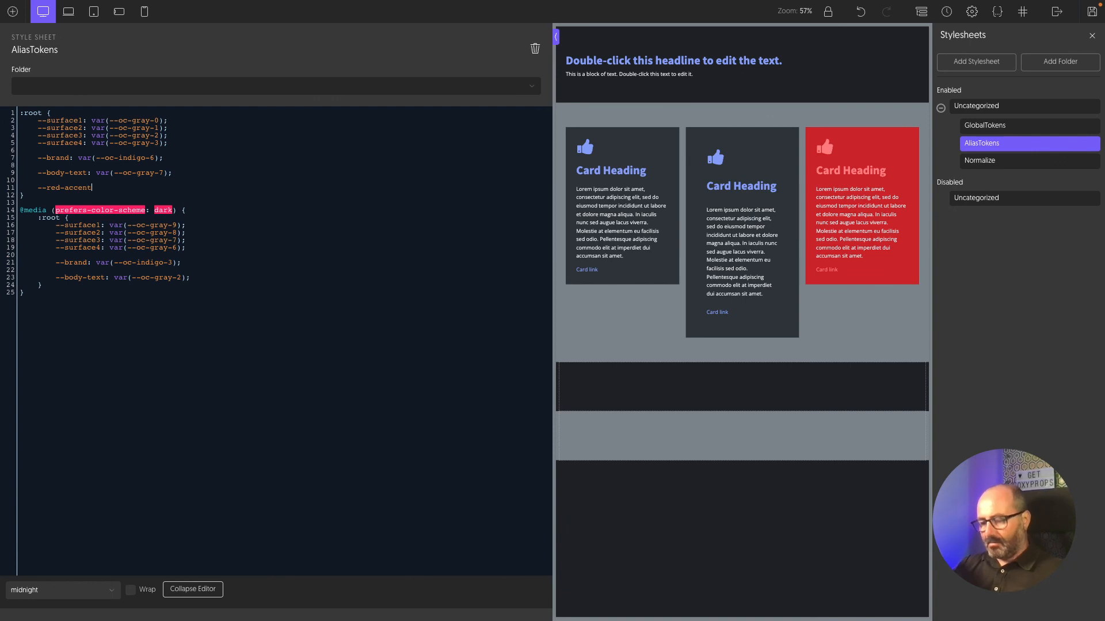
{"action": "type", "text": ": var(--oc-red-"}
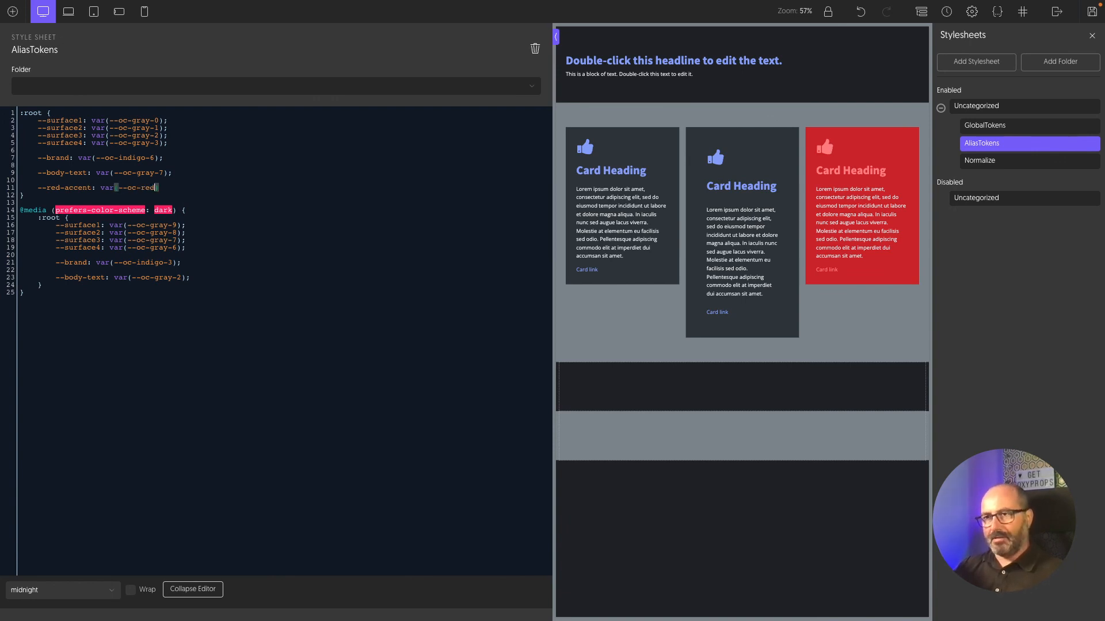
{"action": "type", "text": "6)"}
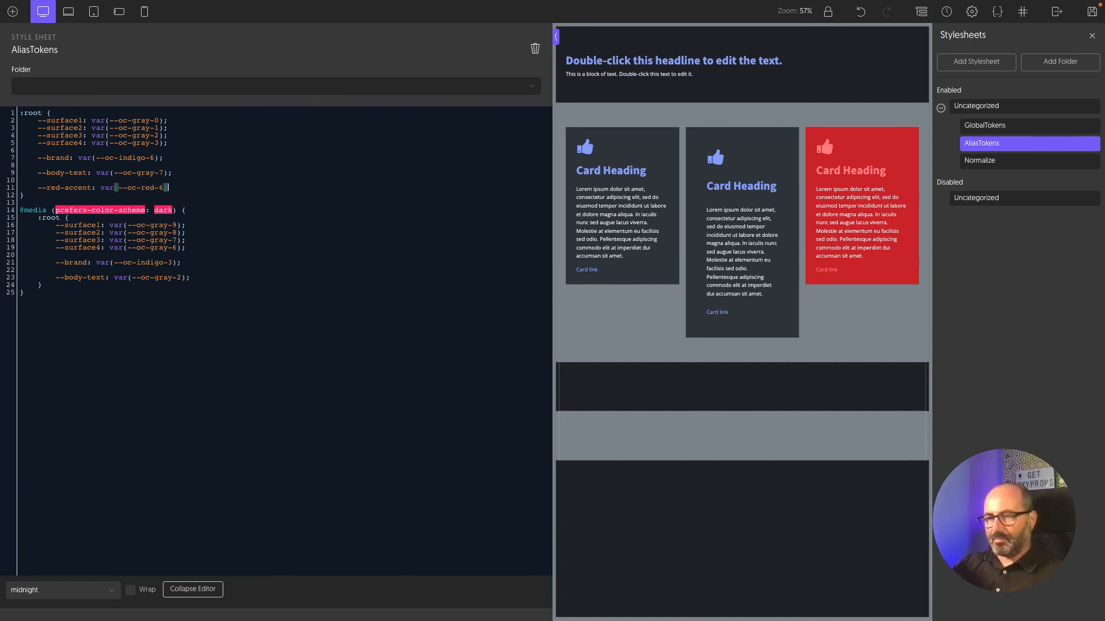
{"action": "type", "text": ";"}
Duplicate the --red-accent line and change the copy to --red-bg-accent: var(--oc-red-1);.
{"action": "key", "text": "ctrl+c"}
{"action": "key", "text": "ctrl+v"}
{"action": "left_click", "coordinate": [66, 196]}
{"action": "type", "text": "b"}
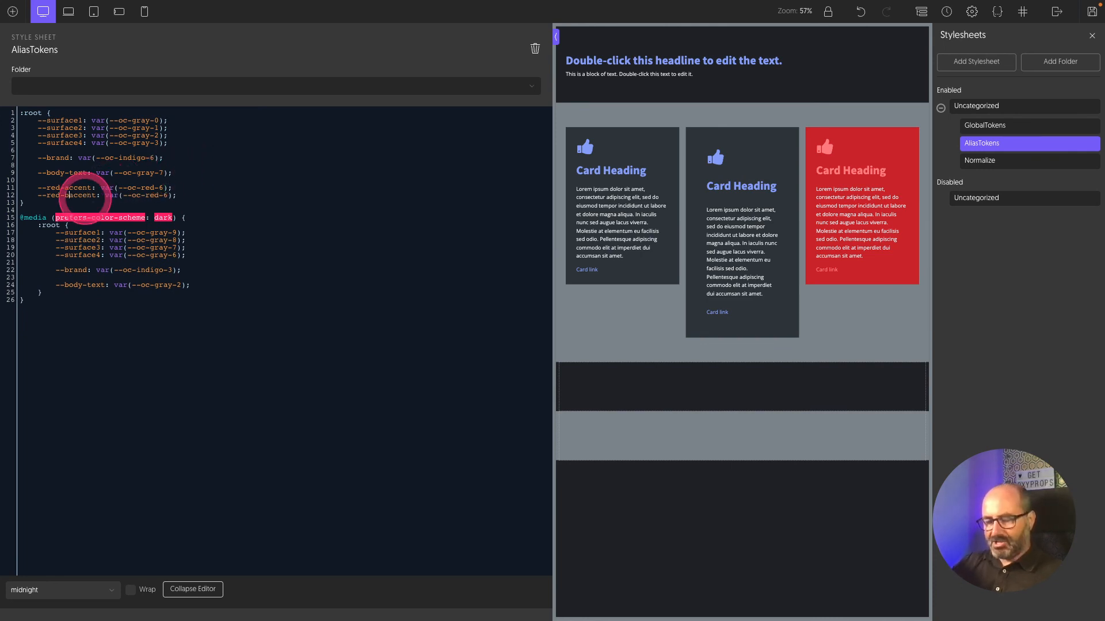
{"action": "type", "text": "g-"}
{"action": "left_click", "coordinate": [176, 195]}
{"action": "key", "text": "BackSpace"}
{"action": "type", "text": "1"}
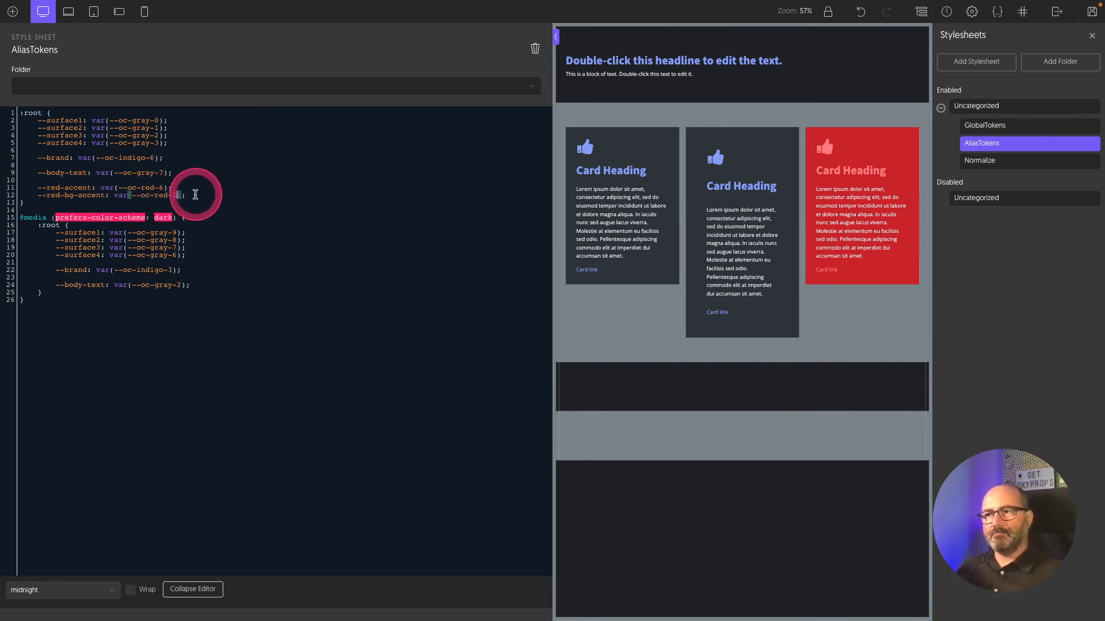
Copy both red accent tokens into the dark scheme's :root block and set --red-accent there to var(--oc-red-3).
{"action": "left_click", "coordinate": [206, 286]}
{"action": "key", "text": "Return"}
{"action": "key", "text": "Return"}
{"action": "key", "text": "ctrl+v"}
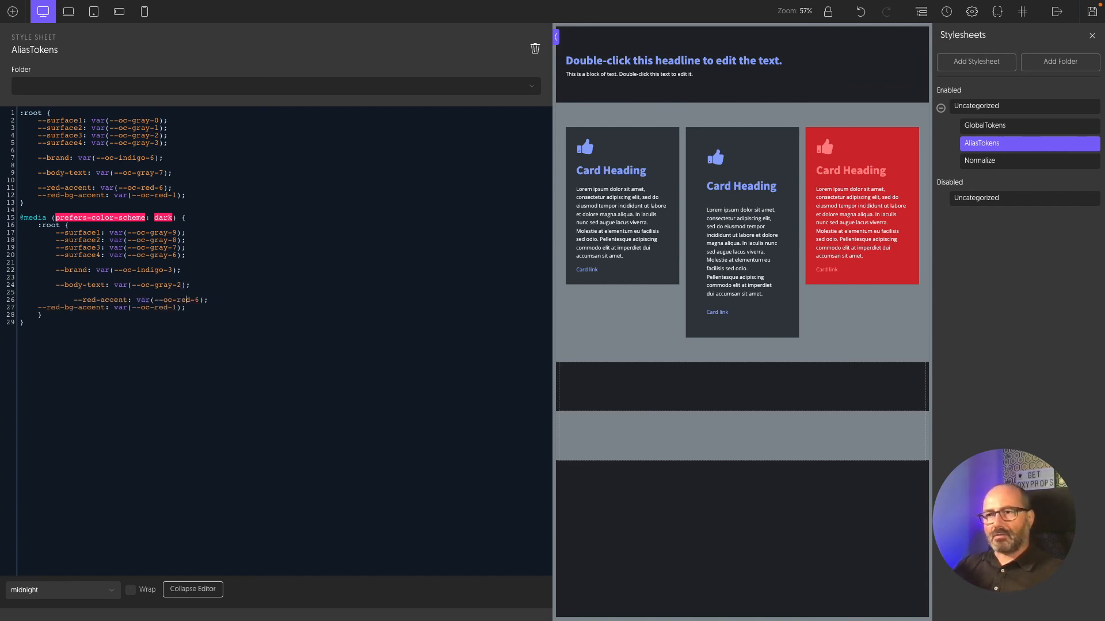
{"action": "left_click", "coordinate": [197, 334]}
{"action": "key", "text": "BackSpace"}
{"action": "type", "text": "3"}
{"action": "key", "text": "Down"}
{"action": "key", "text": "Right"}
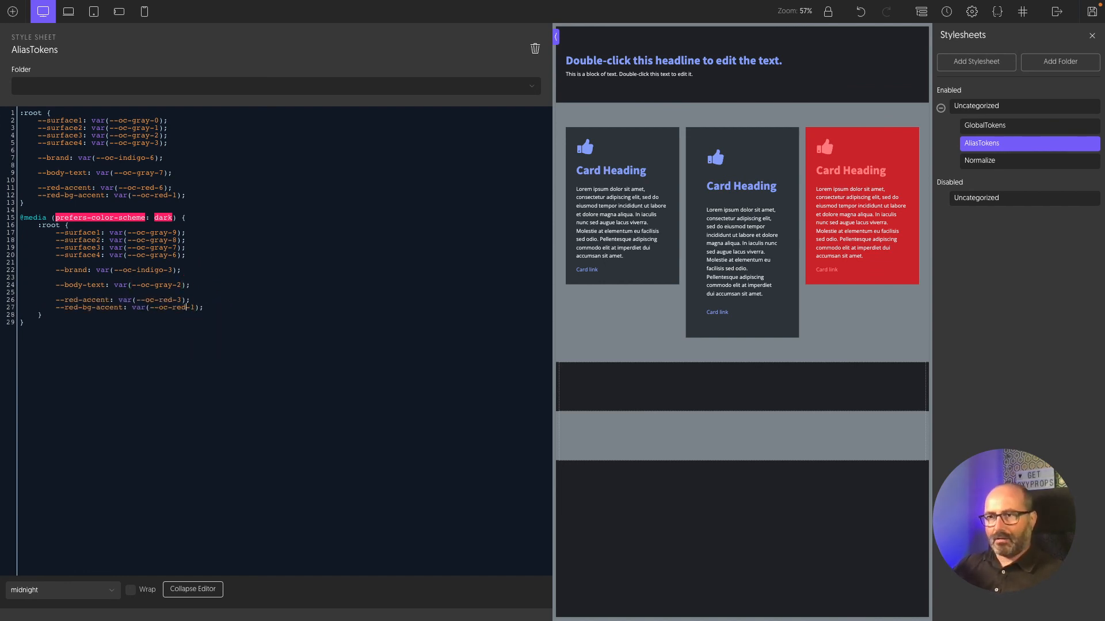
Reopen the red card's my-card--red custom CSS and set --card-highlight-color to var(--red-accent).
{"action": "left_click_drag", "start_coordinate": [867, 139], "coordinate": [222, 94]}
{"action": "left_click", "coordinate": [131, 108]}
{"action": "left_click", "coordinate": [88, 316]}
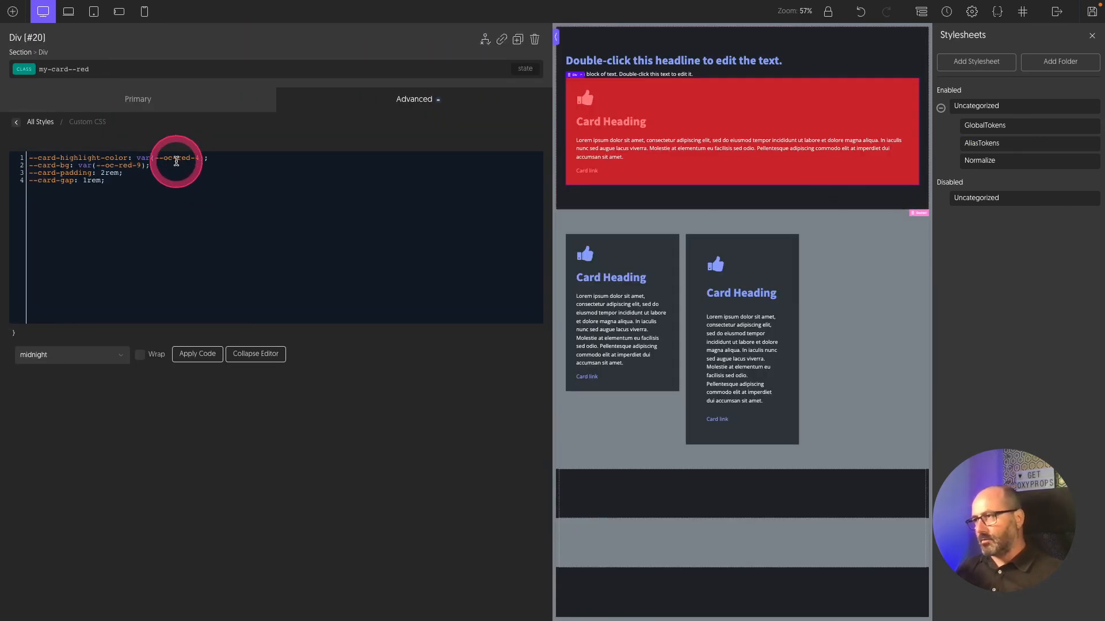
{"action": "left_click_drag", "start_coordinate": [163, 158], "coordinate": [199, 159]}
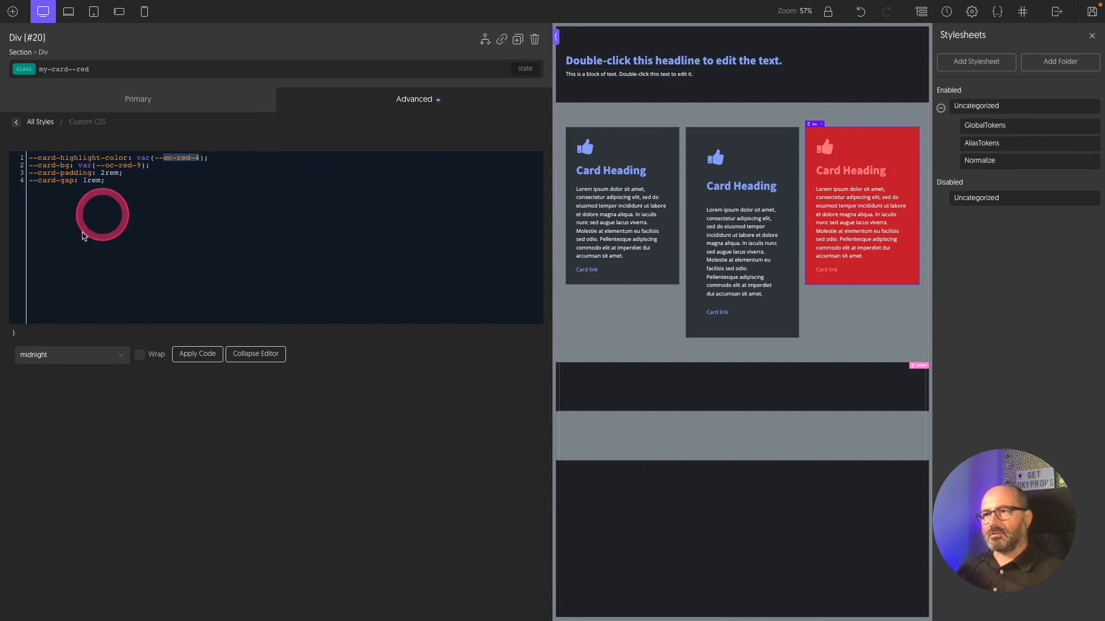
{"action": "type", "text": "red-accent"}
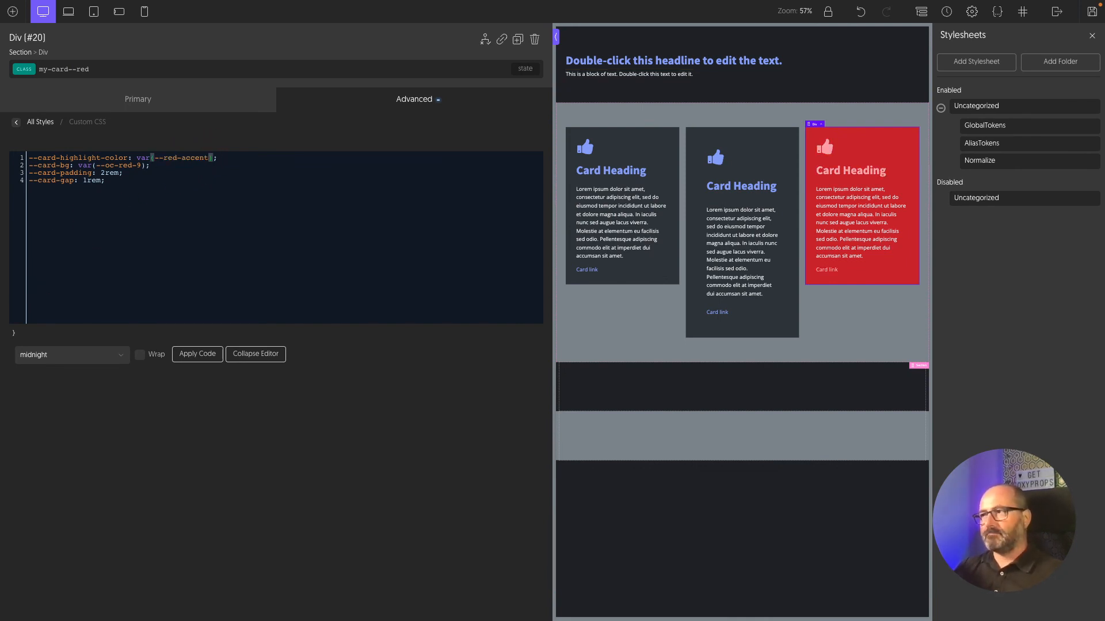
Set --card-bg to var(--red-bg-accent) in the my-card--red CSS and return to the compact code editor.
{"action": "left_click", "coordinate": [109, 165]}
{"action": "key", "text": "Delete"}
{"action": "key", "text": "Delete"}
{"action": "key", "text": "Delete"}
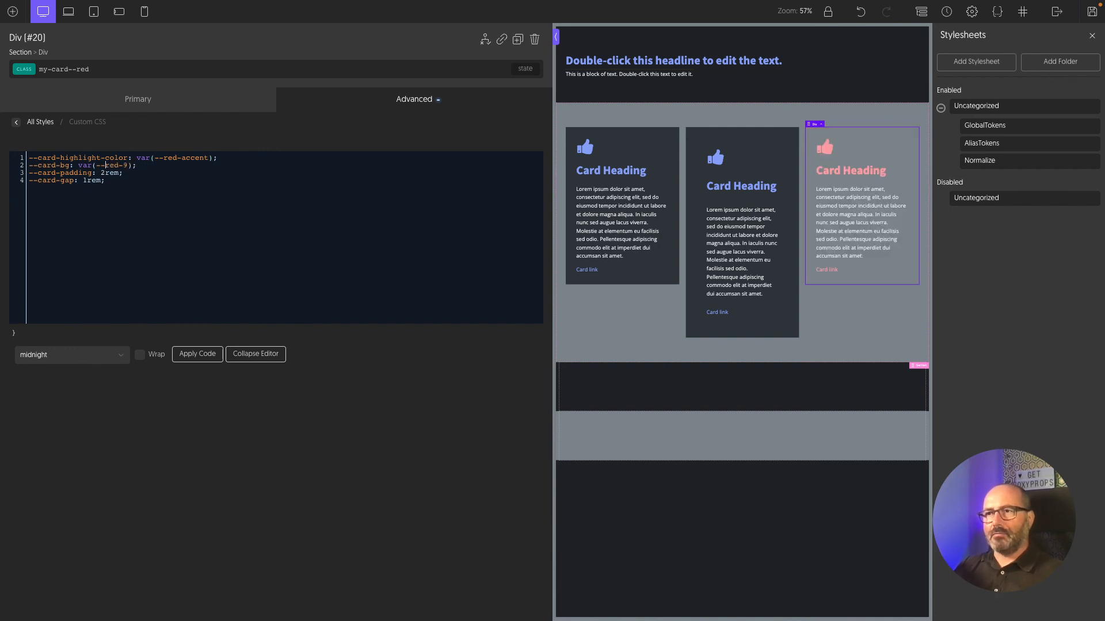
{"action": "type", "text": "bg-accent"}
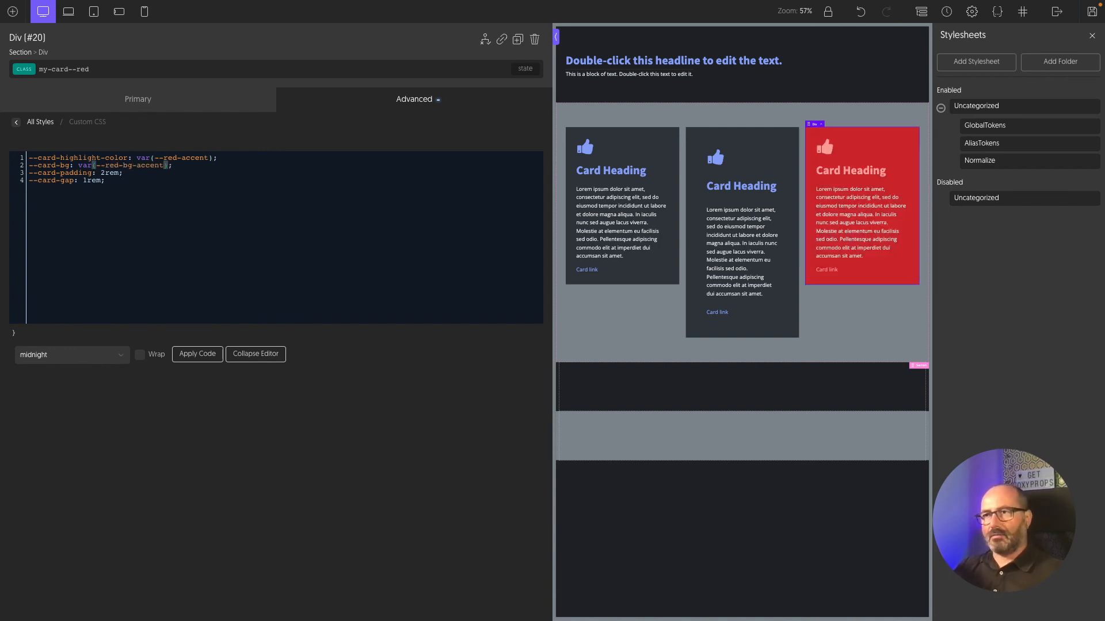
{"action": "left_click", "coordinate": [291, 270]}
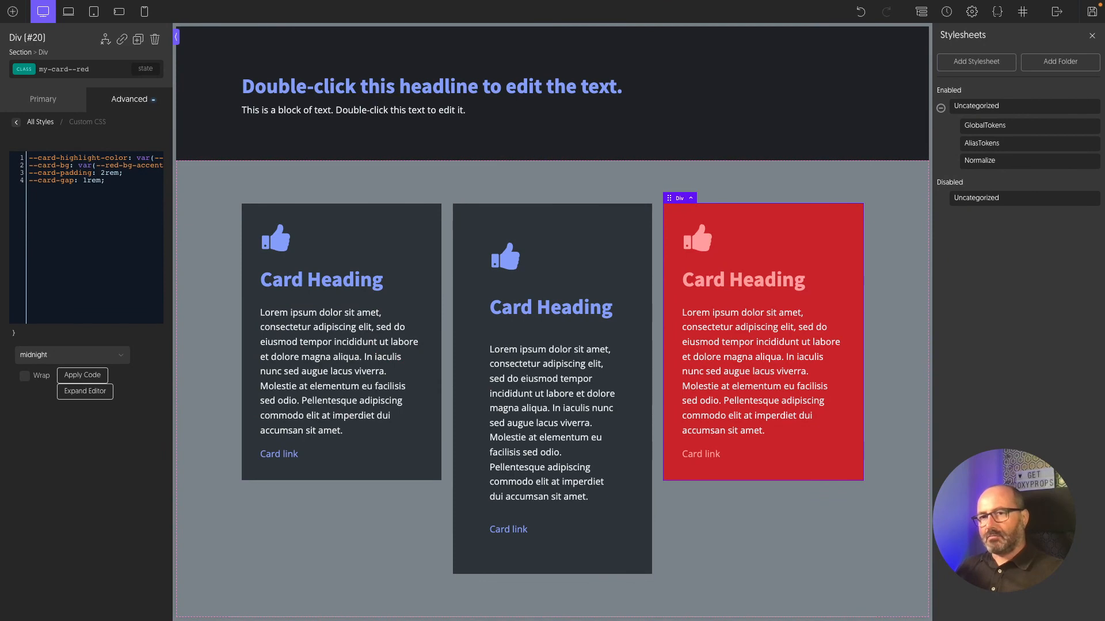